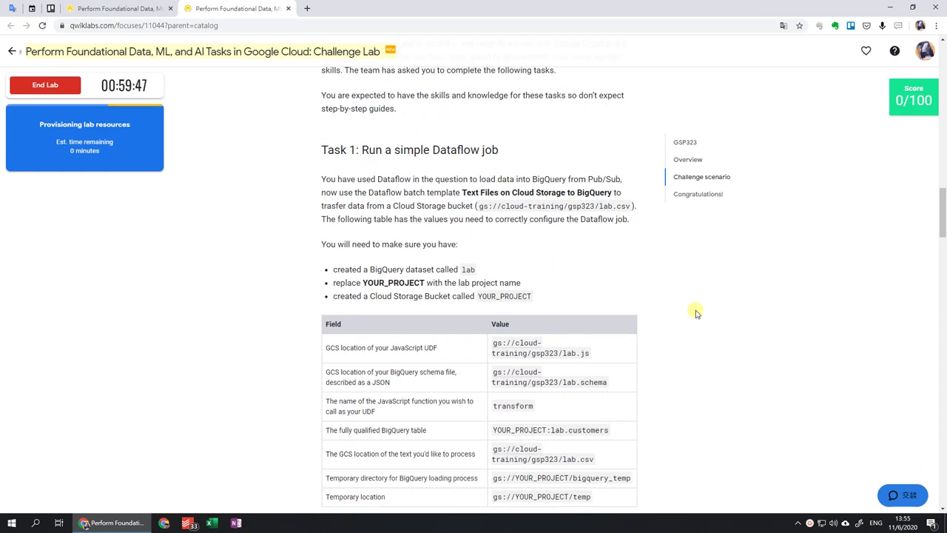
Review the challenge lab's requirements for the Dataflow, Dataproc, Dataprep and AI tasks
scroll(696, 313, down, 5)
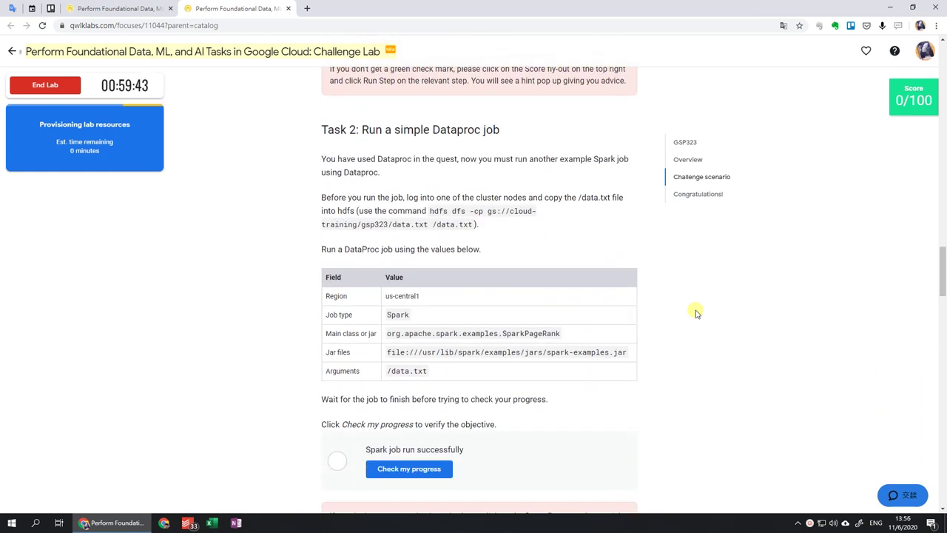
scroll(695, 313, down, 5)
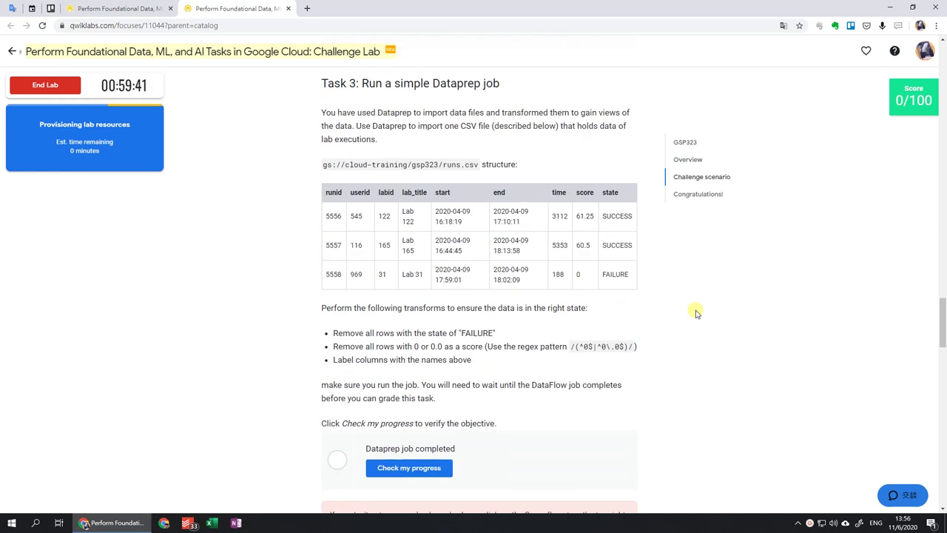
scroll(696, 313, down, 5)
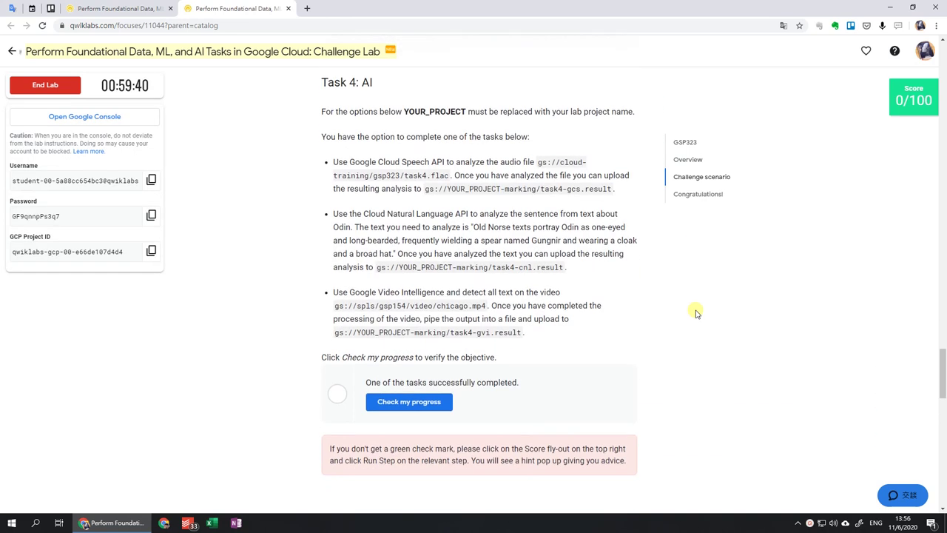
scroll(695, 313, down, 3)
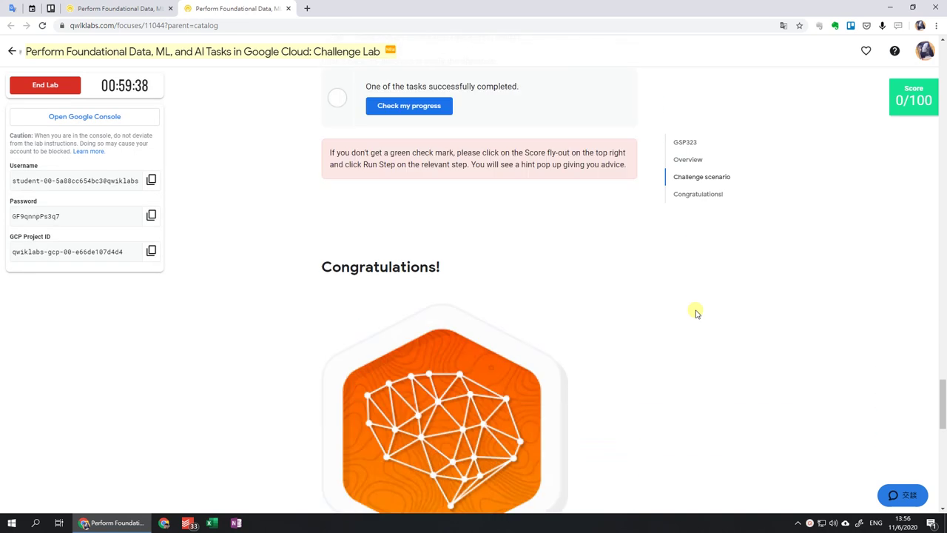
key(Home)
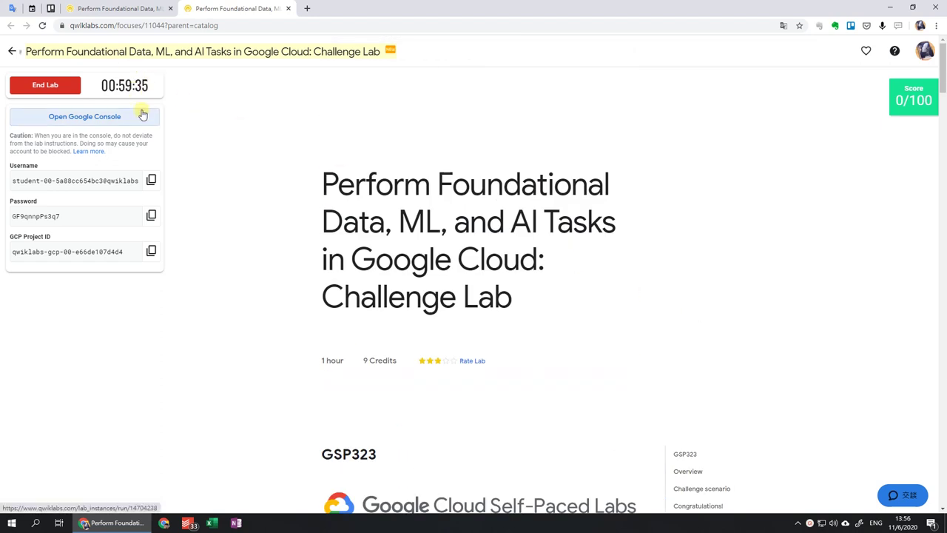
Open the lab's Google Cloud console, bring the instructions to Task 1, and accept the Google Cloud Platform terms of service
click(84, 116)
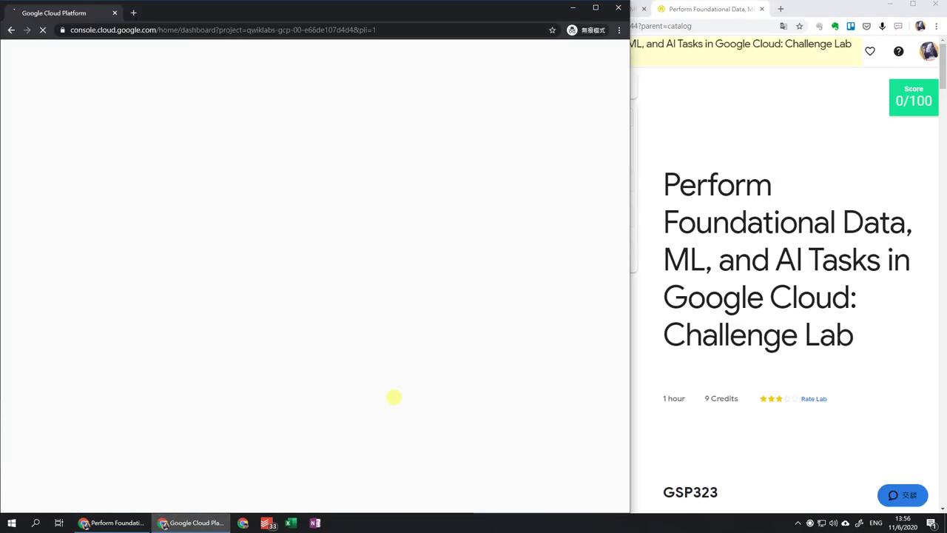
scroll(691, 262, down, 5)
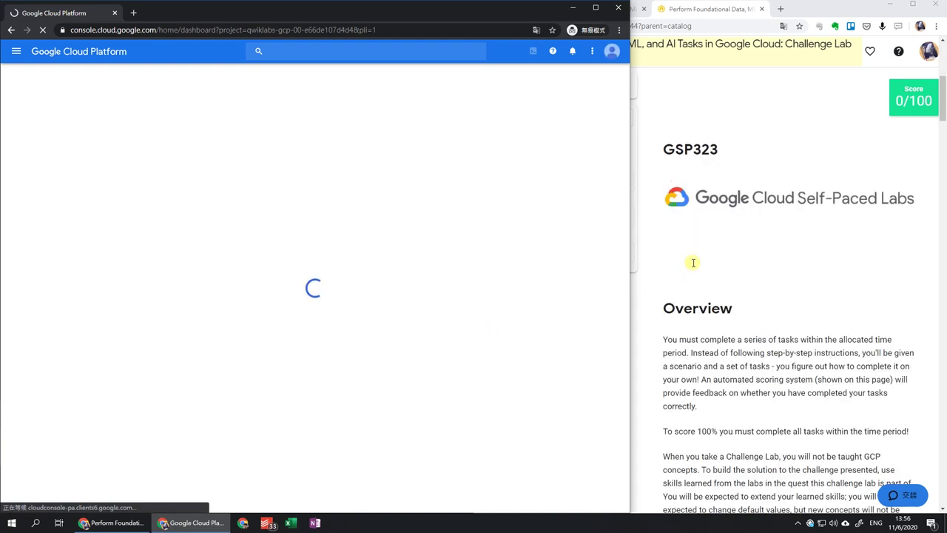
scroll(691, 262, down, 3)
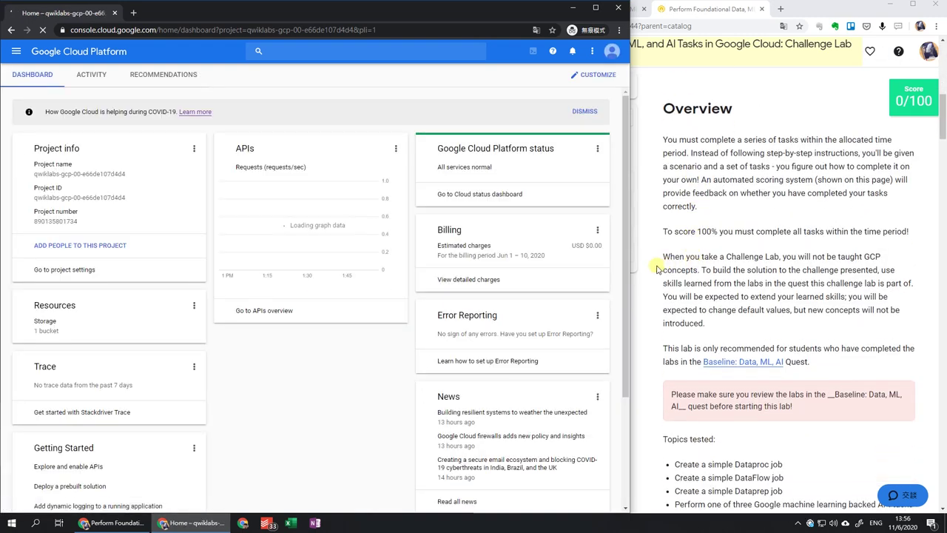
scroll(656, 269, down, 10)
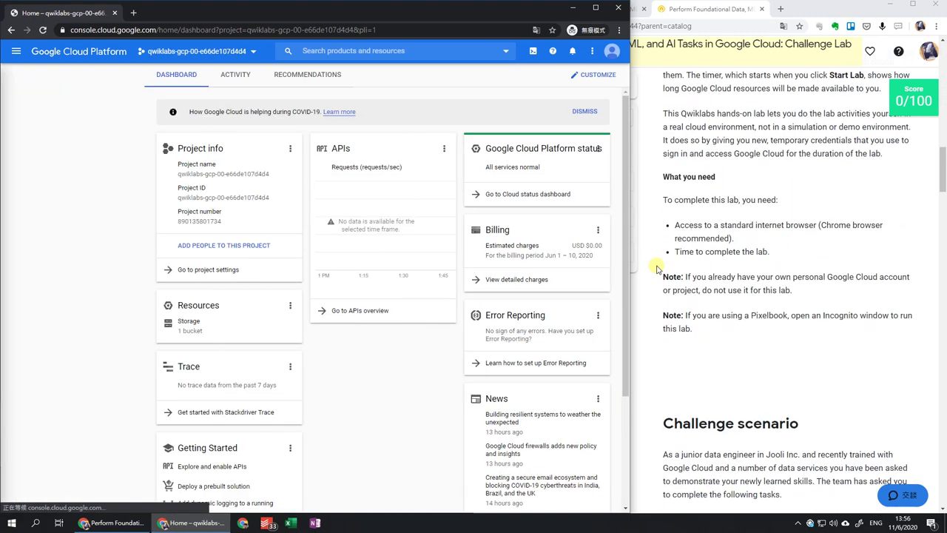
scroll(657, 269, down, 3)
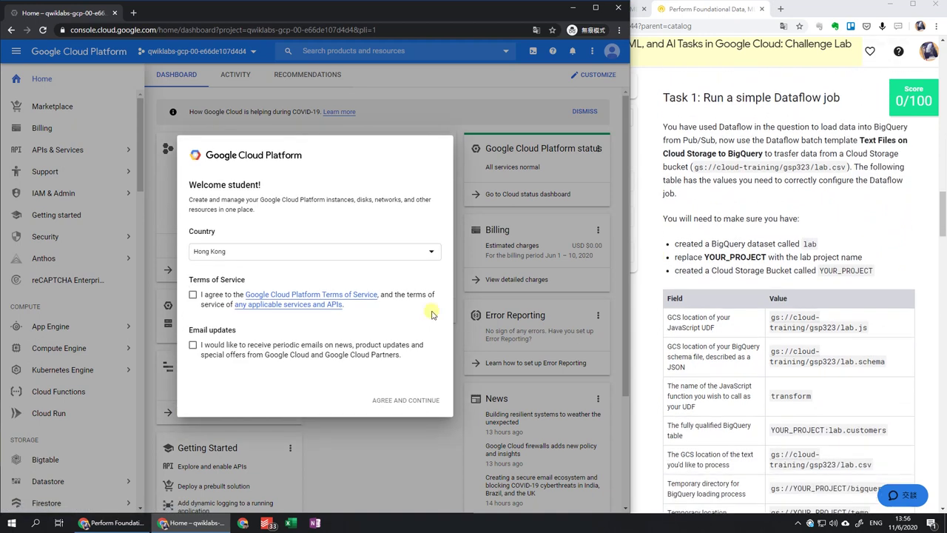
click(192, 295)
click(389, 400)
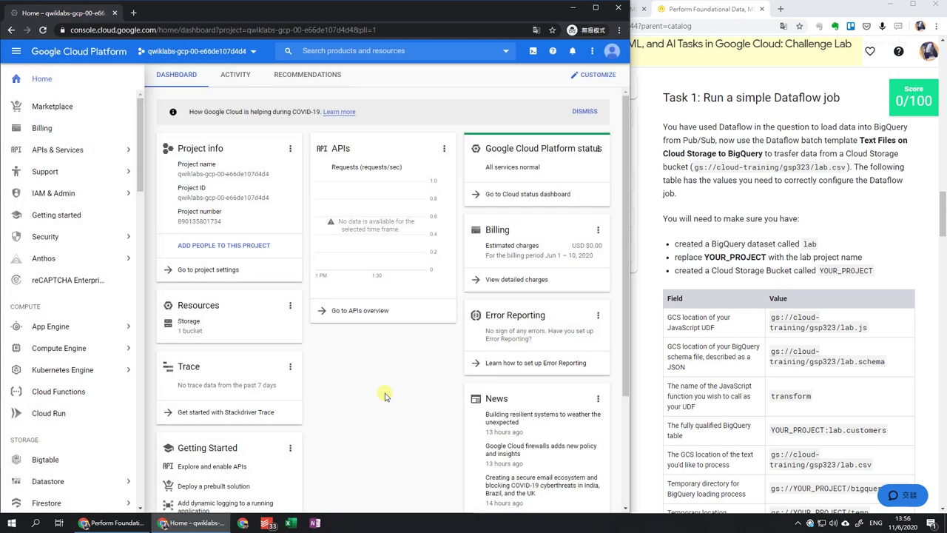
Open the "Dataflow: Qwik Start - Templates" lab from the quest outline in a separate browser tab
click(683, 203)
click(607, 9)
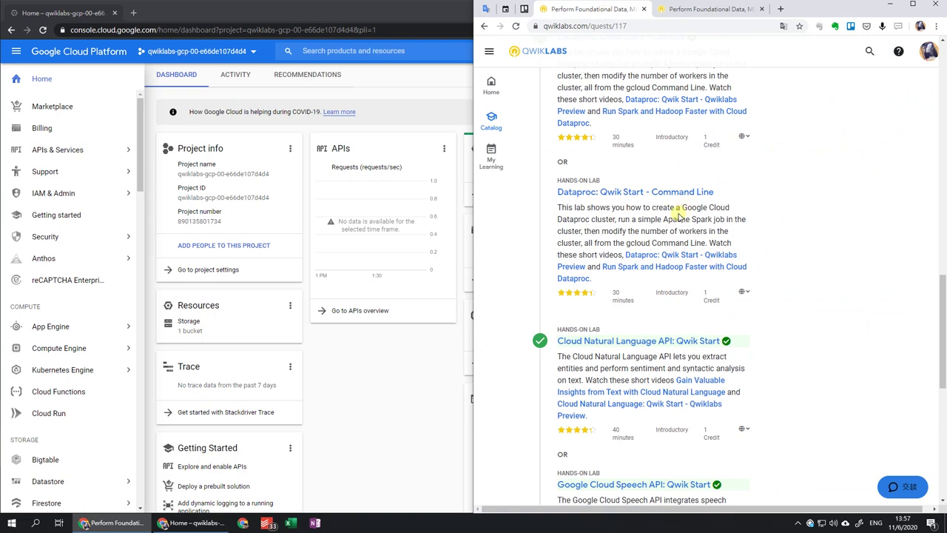
scroll(681, 211, up, 3)
scroll(679, 216, up, 3)
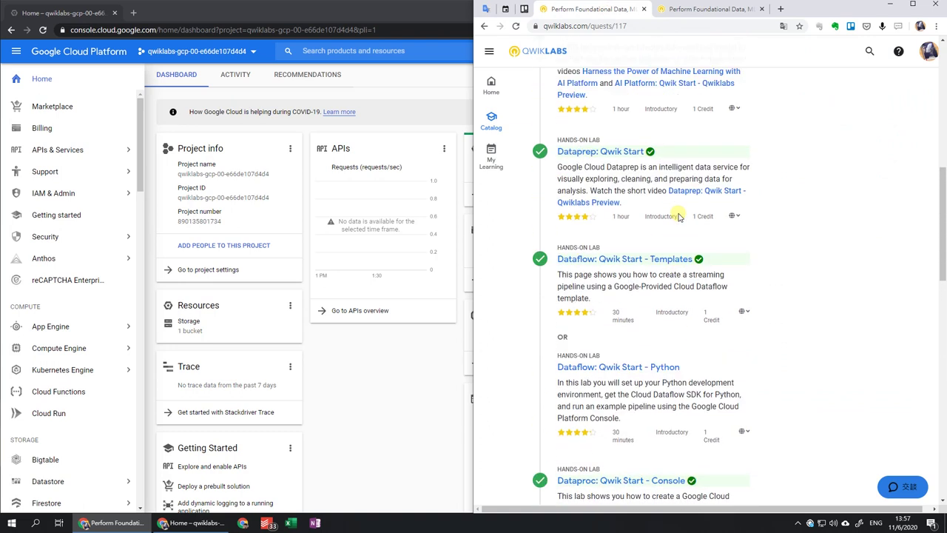
scroll(675, 215, up, 2)
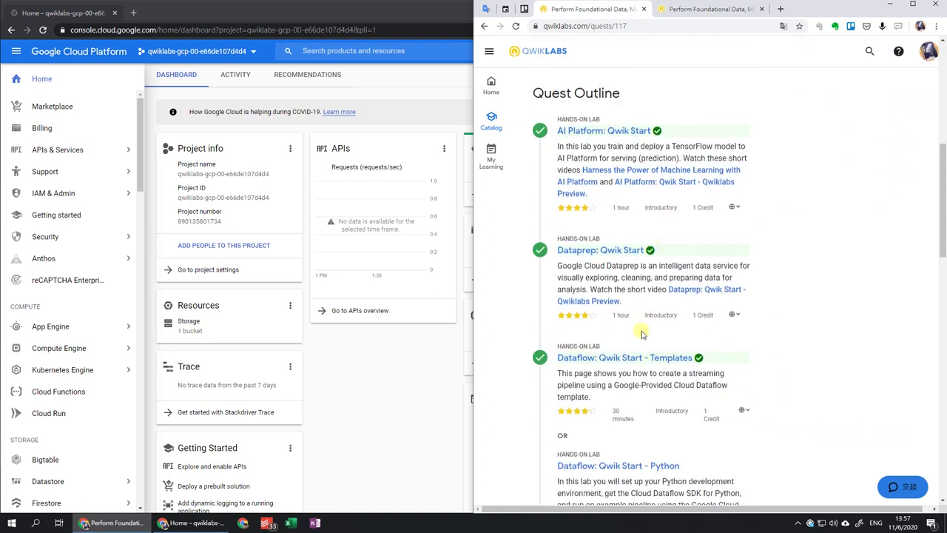
ctrl+click(631, 362)
click(688, 9)
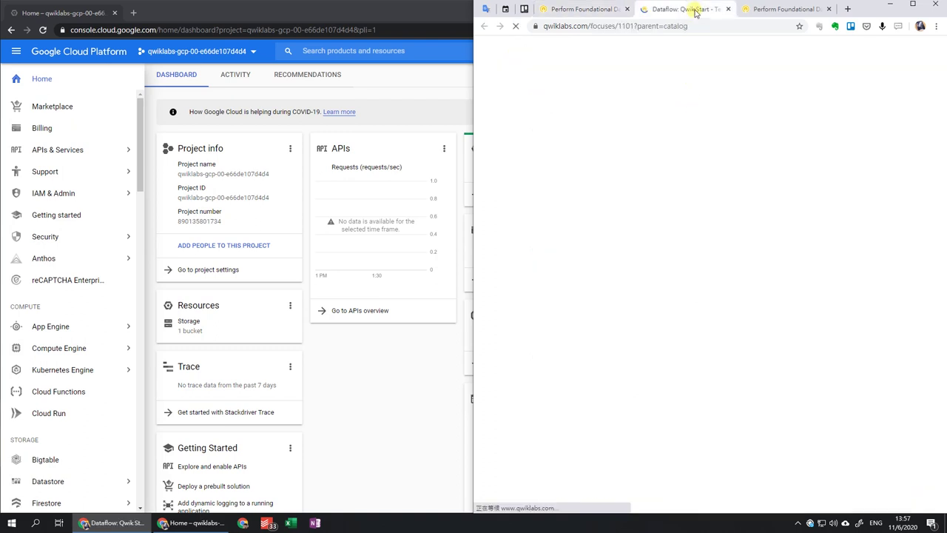
Look through the Dataflow templates lab for the section on creating a BigQuery dataset with the GCP Console
scroll(617, 234, down, 10)
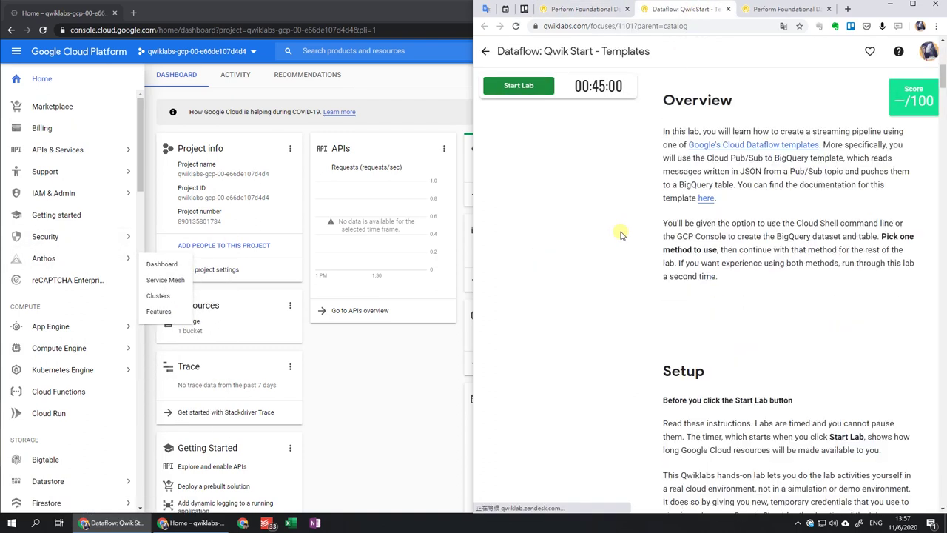
scroll(613, 231, down, 15)
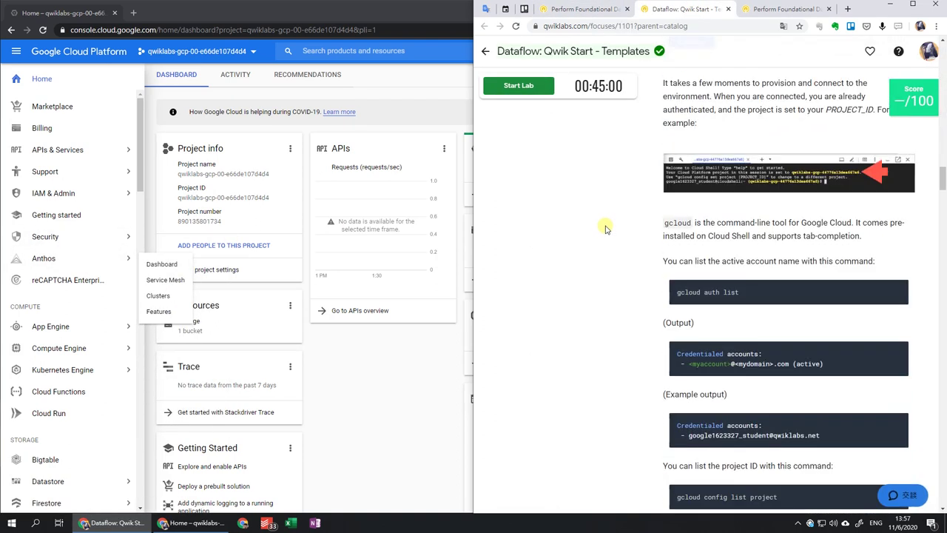
scroll(605, 229, down, 10)
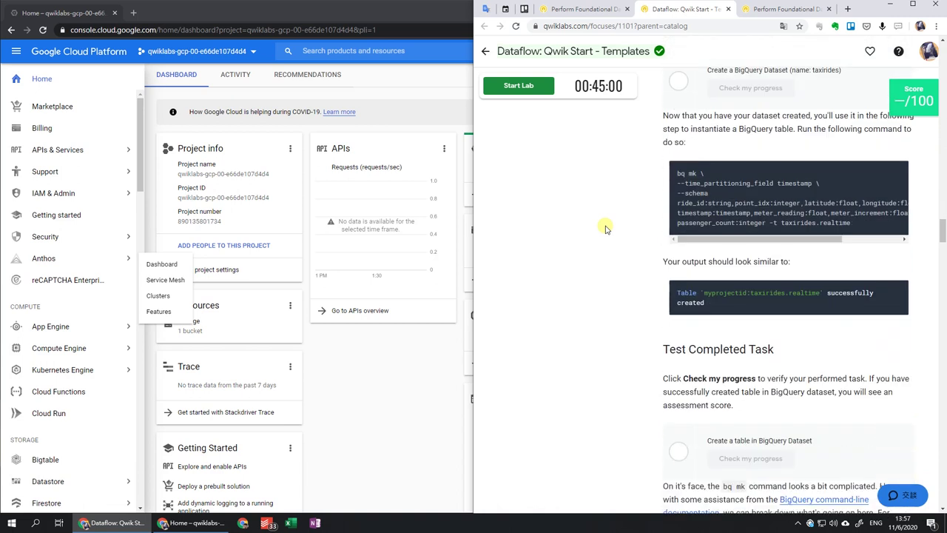
scroll(606, 229, down, 7)
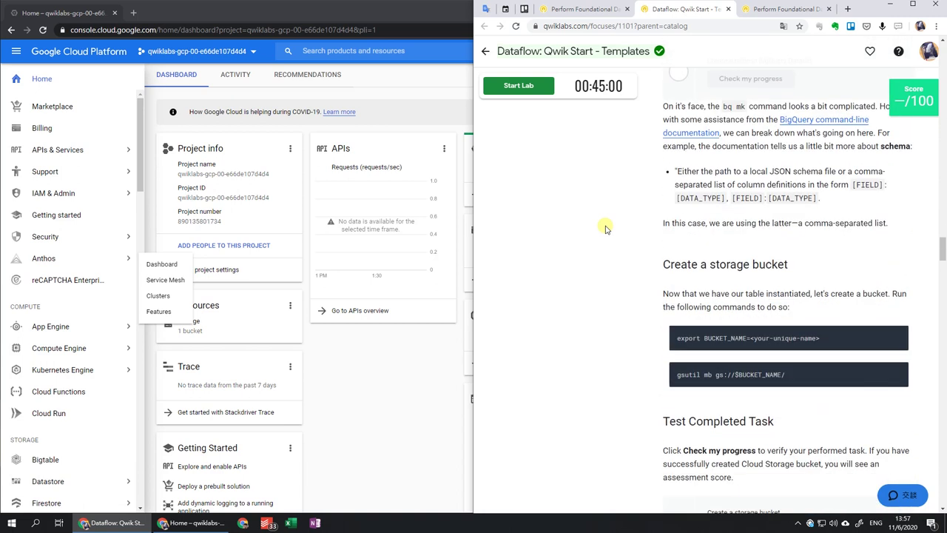
scroll(605, 229, down, 1)
scroll(605, 230, down, 6)
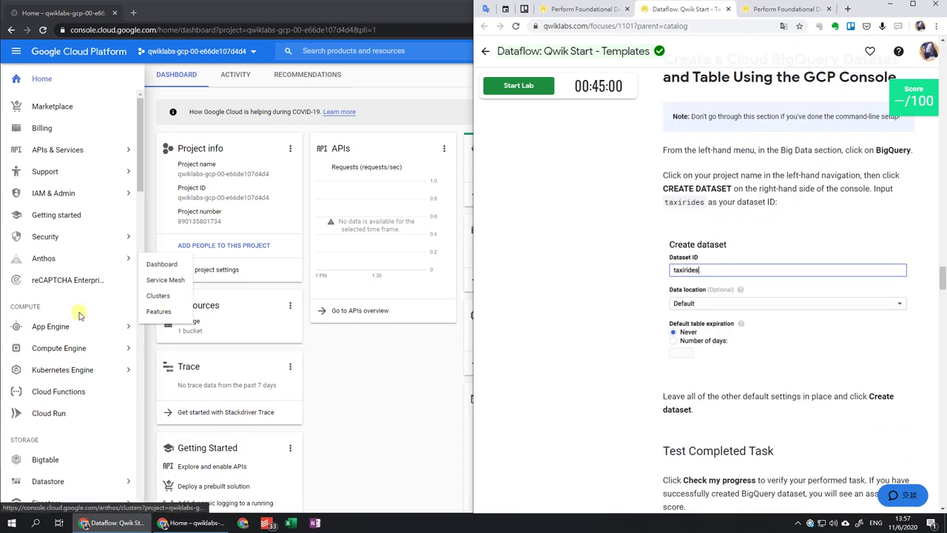
Pin BigQuery, Dataproc, Dataflow and Dataprep in the Cloud console's navigation
scroll(79, 315, down, 10)
scroll(80, 315, down, 4)
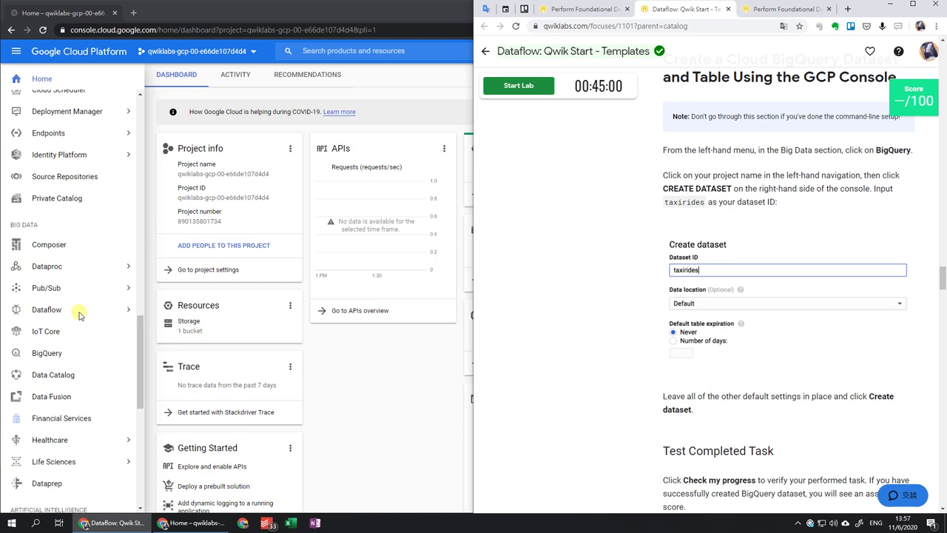
click(111, 353)
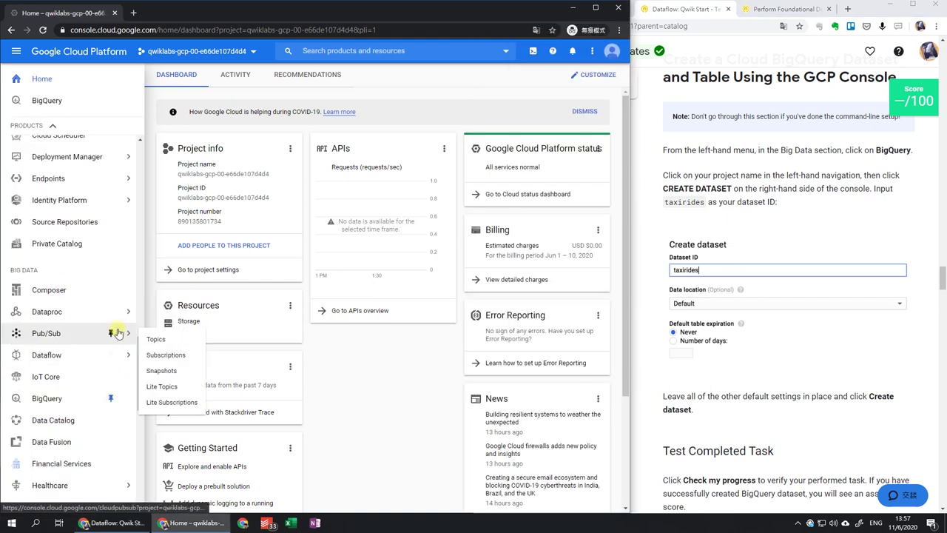
click(111, 312)
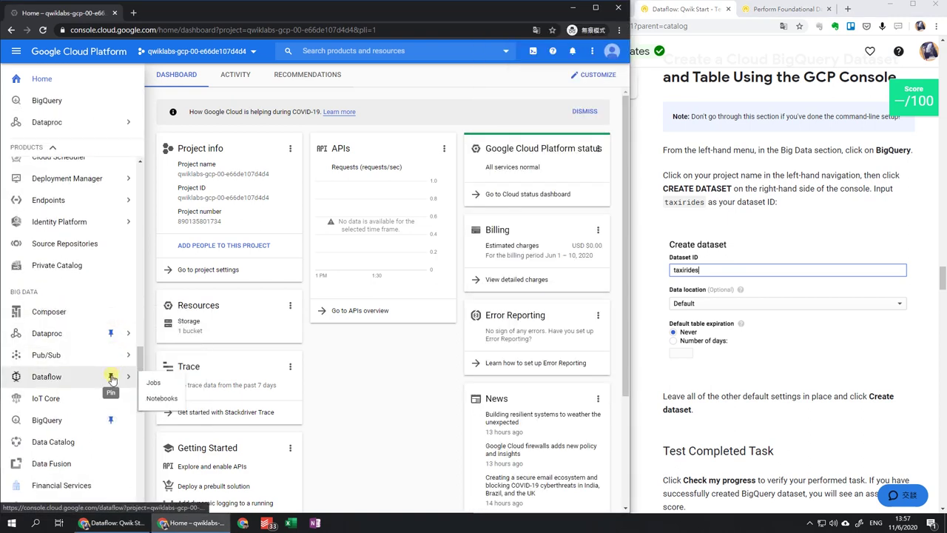
click(111, 376)
scroll(111, 380, down, 3)
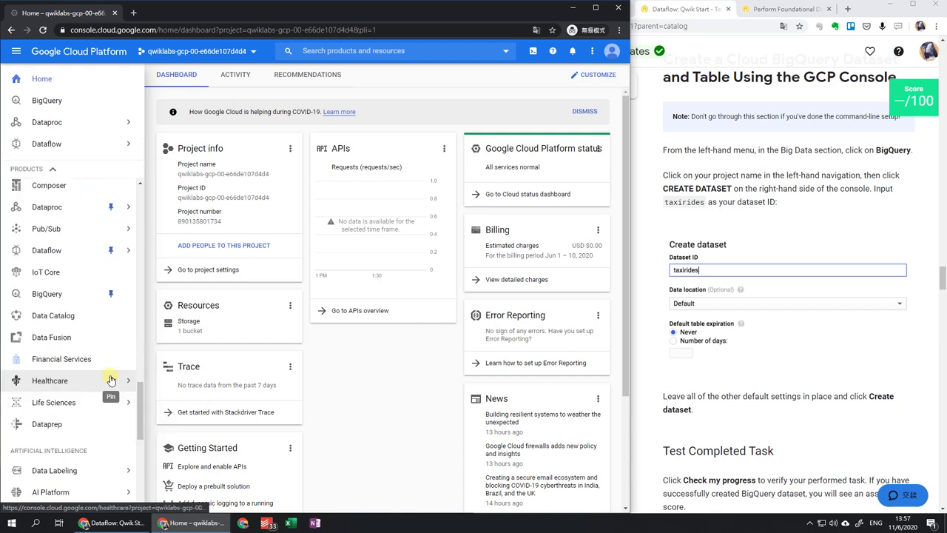
click(110, 424)
click(110, 424)
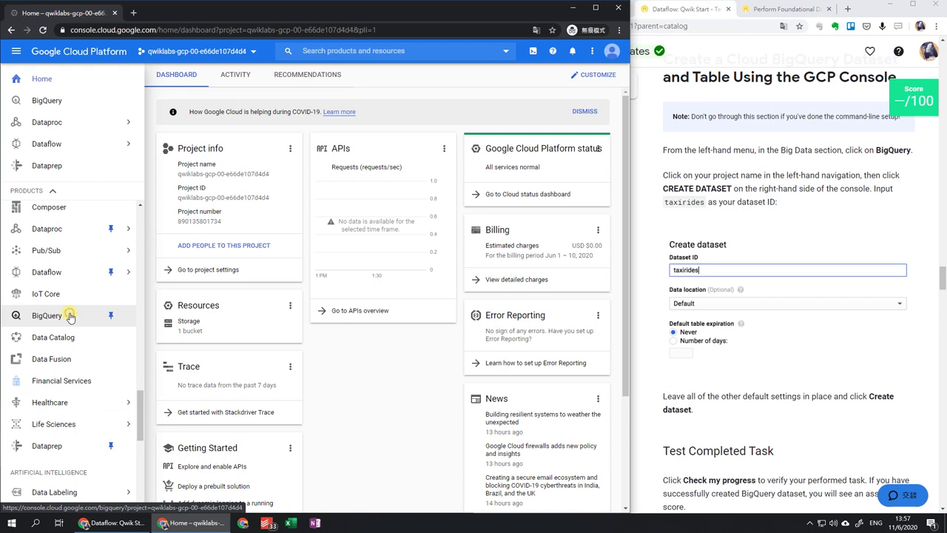
Create a BigQuery dataset with the ID lab in the lab project, keeping the default settings
click(70, 316)
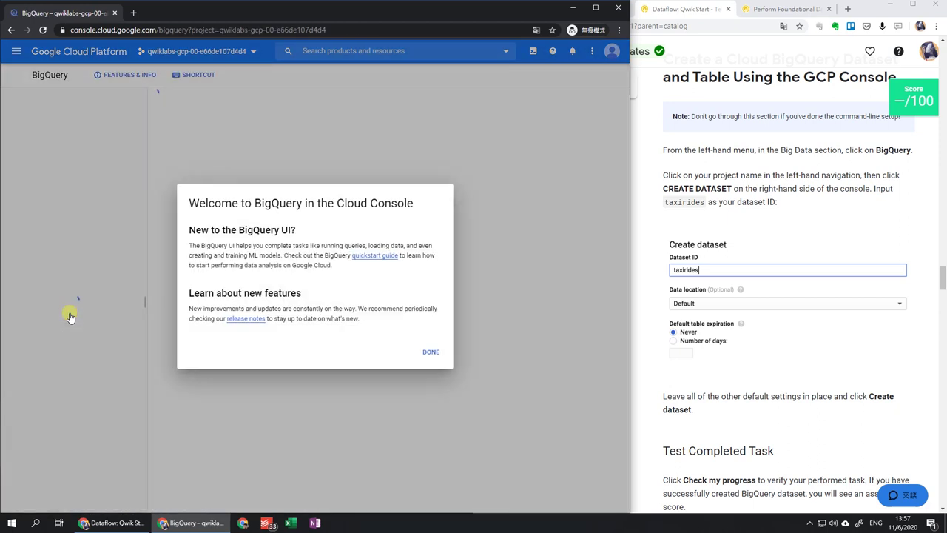
click(430, 353)
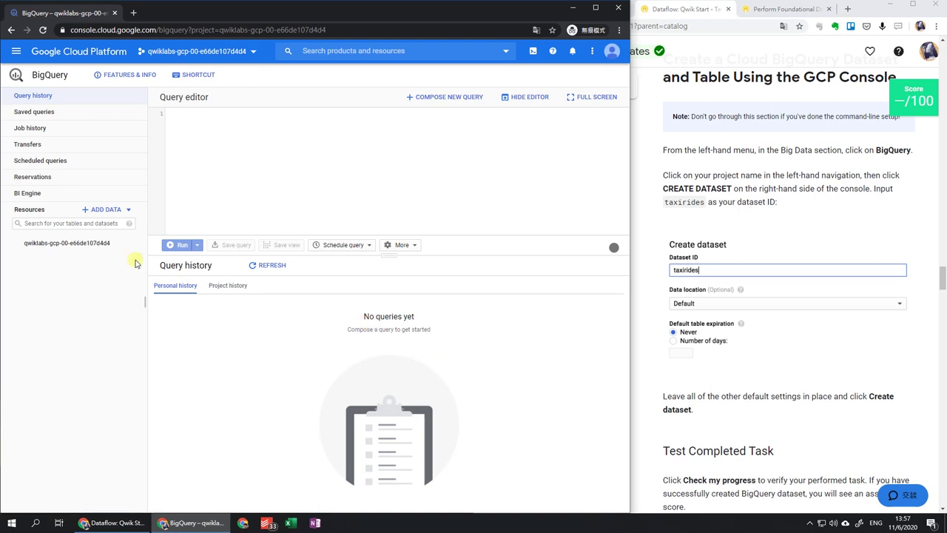
click(111, 243)
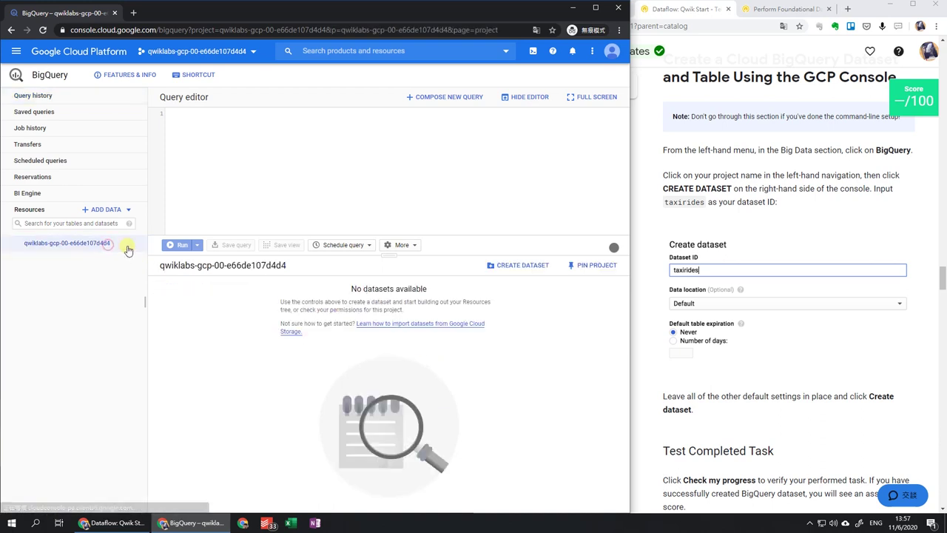
click(515, 266)
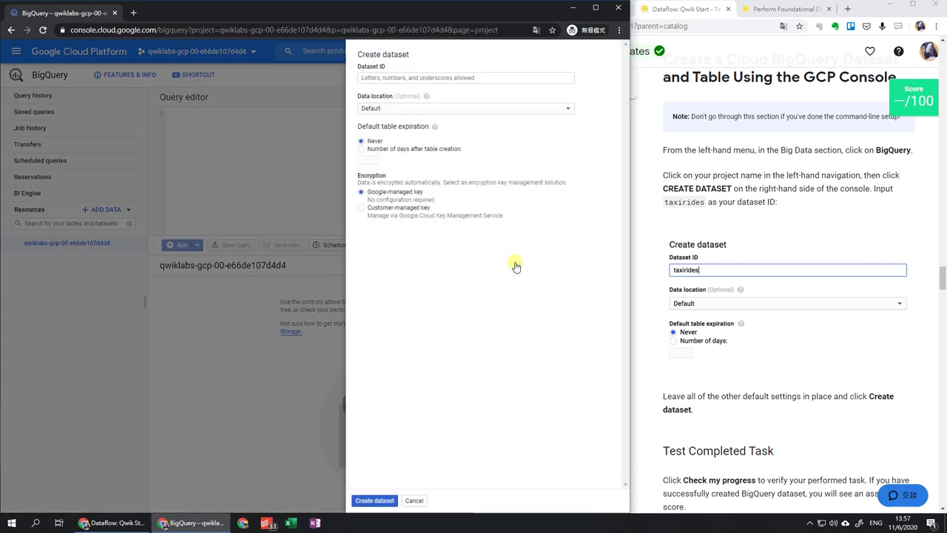
click(482, 74)
text(lab)
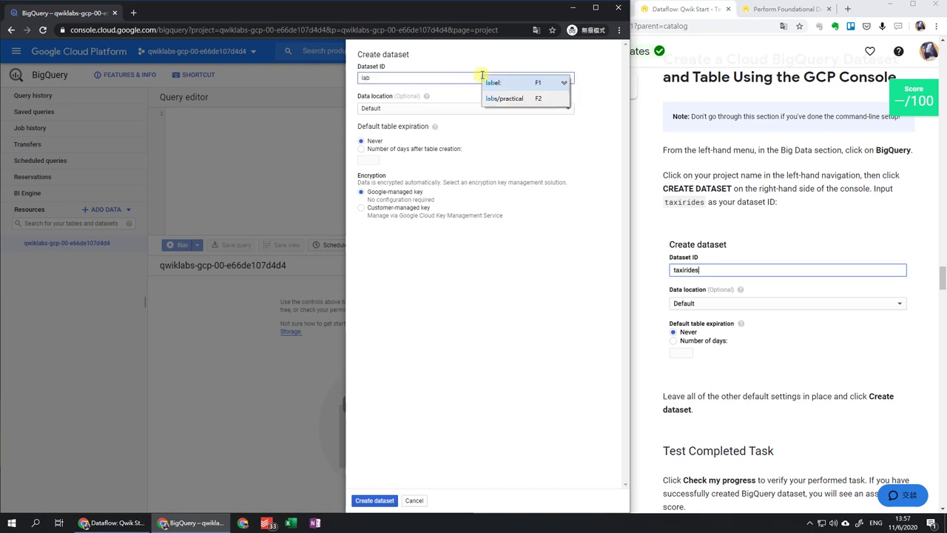
click(386, 500)
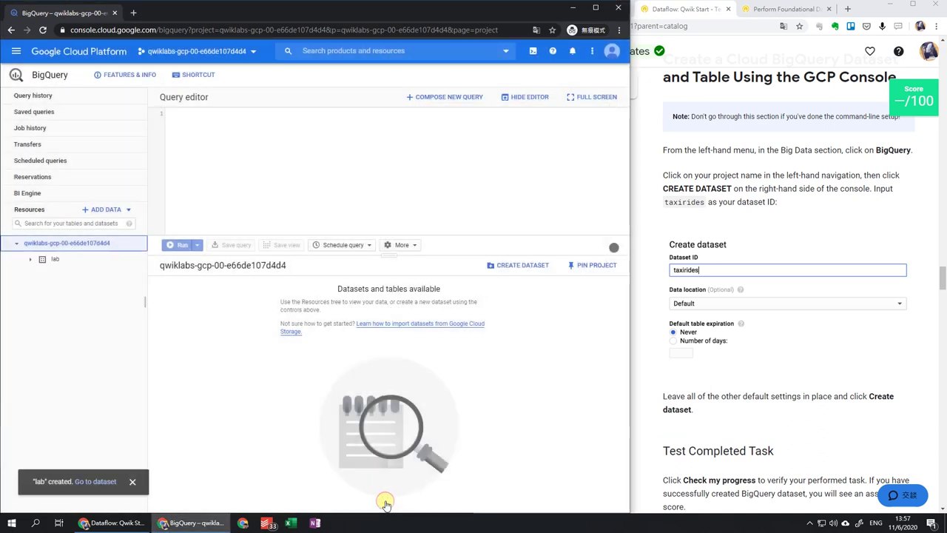
Start Cloud Shell and return to the Task 1 Dataflow job values in the challenge lab instructions
click(537, 55)
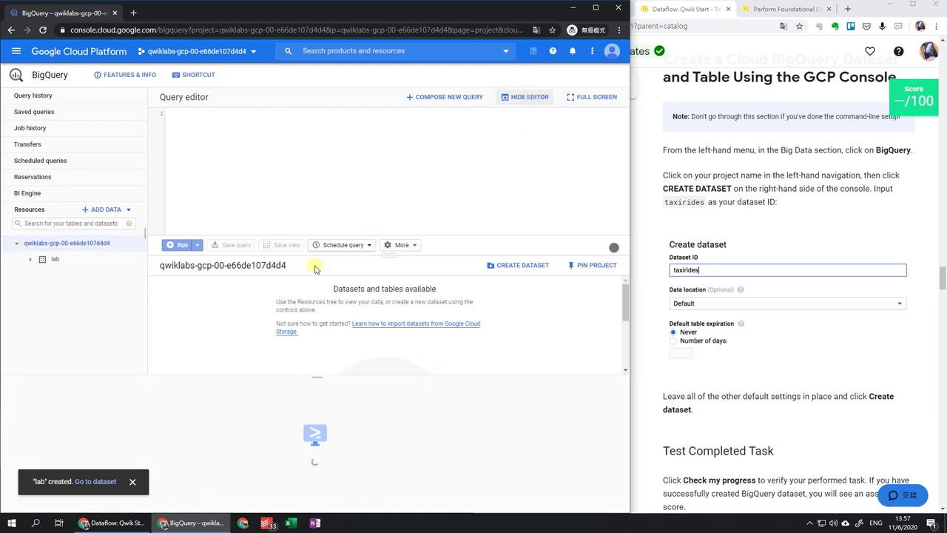
click(21, 500)
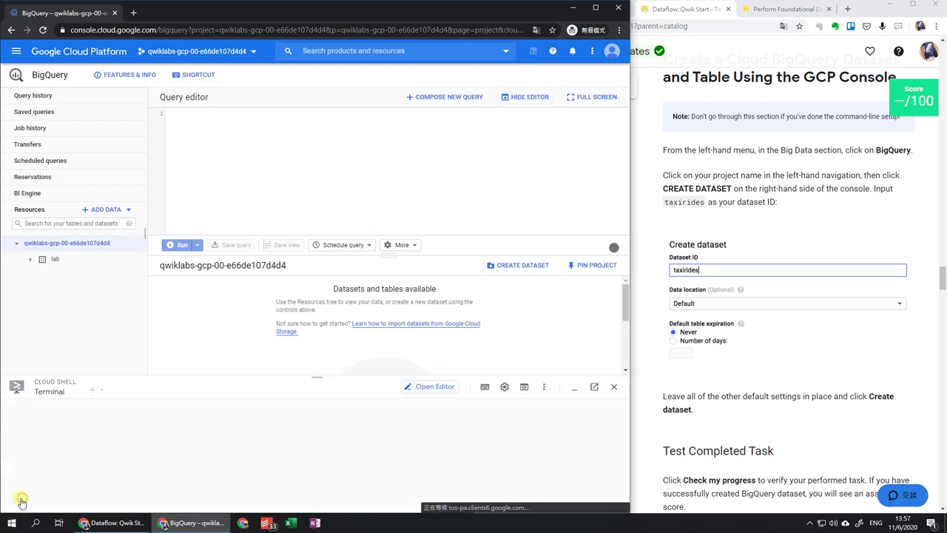
click(777, 9)
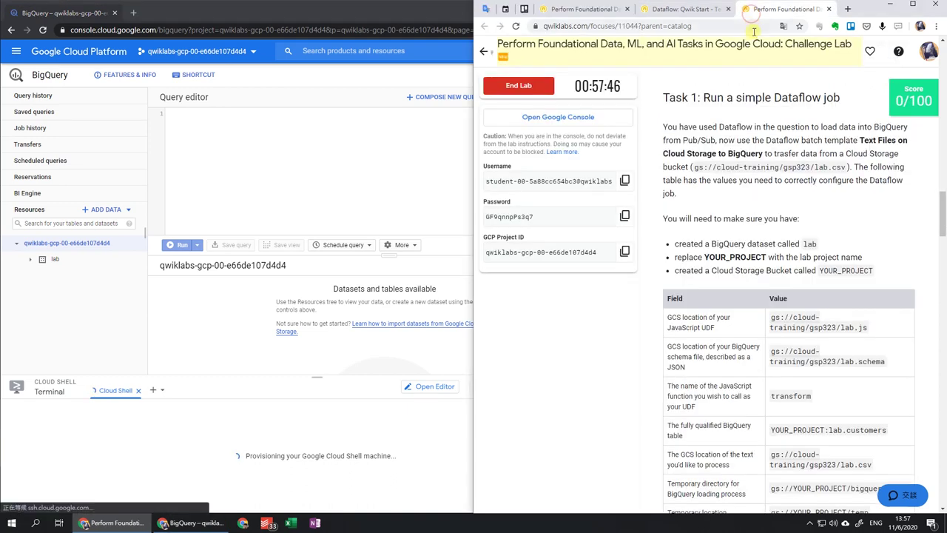
scroll(748, 104, down, 1)
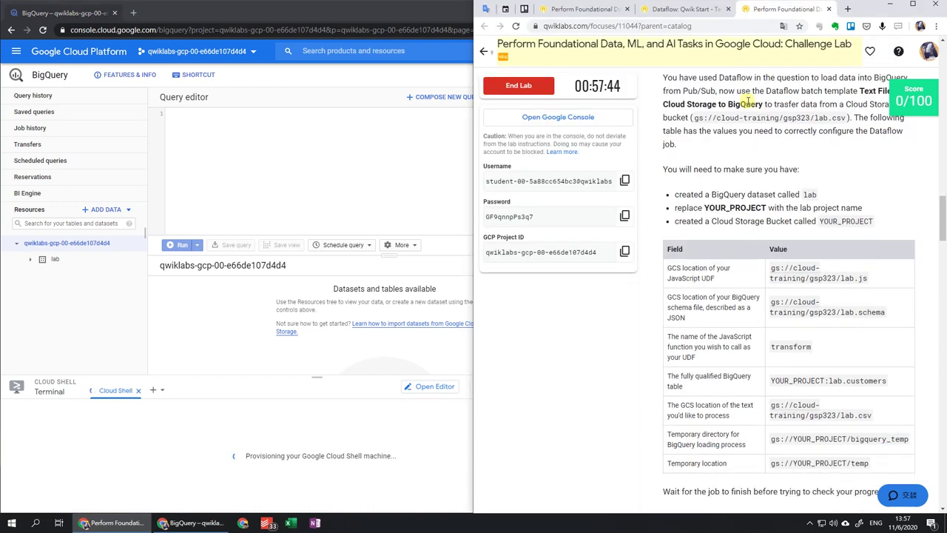
Copy gs://cloud-training/gsp323/lab.csv into the Cloud Shell working directory with gsutil and print its contents with cat
click(55, 260)
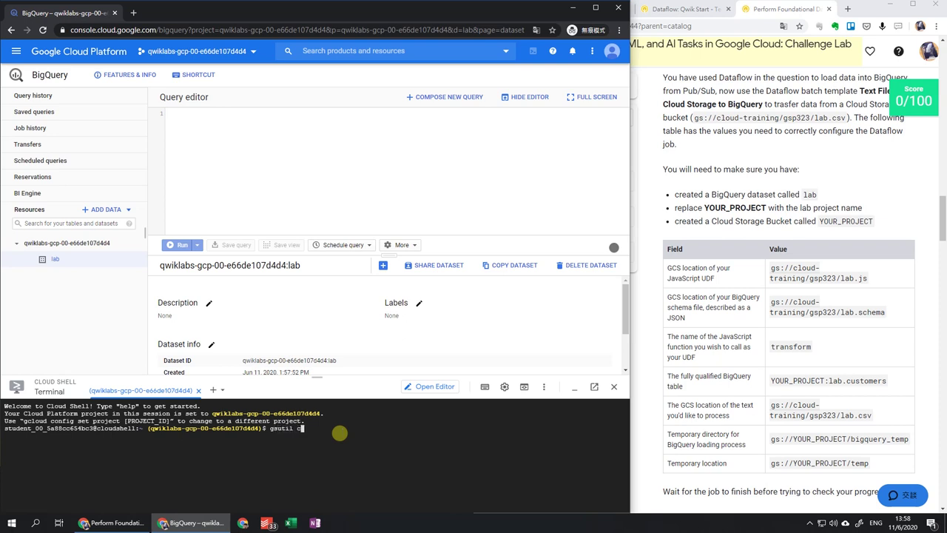
text(p)
drag(694, 117, 849, 120)
key(ctrl+c)
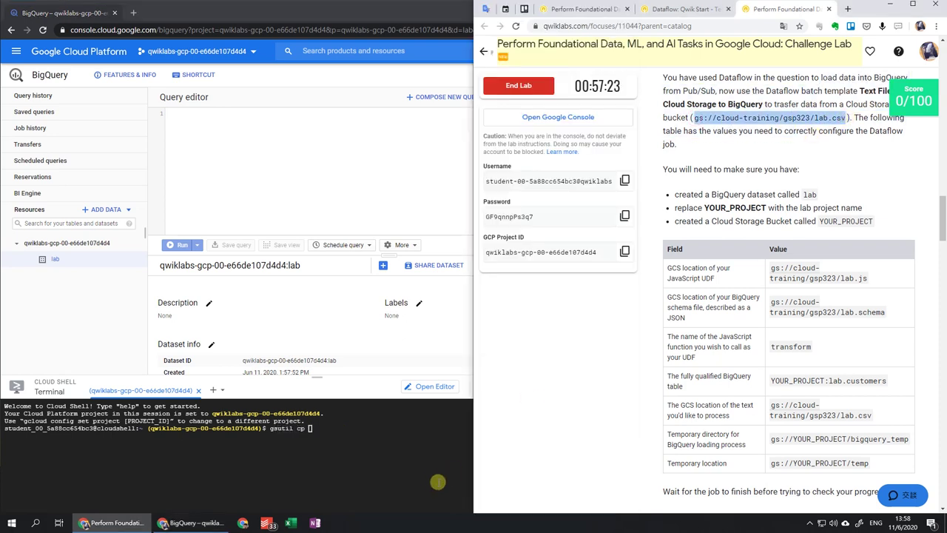
click(417, 463)
key(ctrl+v)
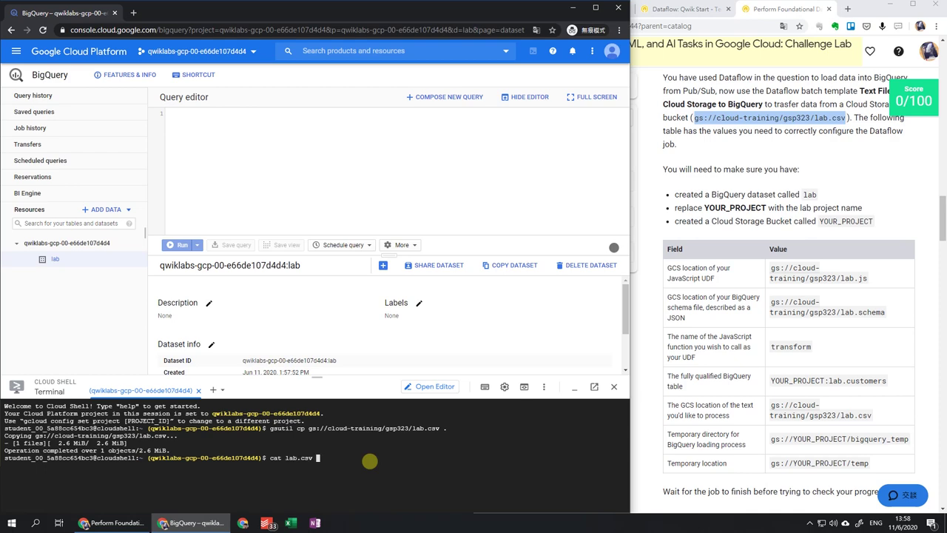
key(Return)
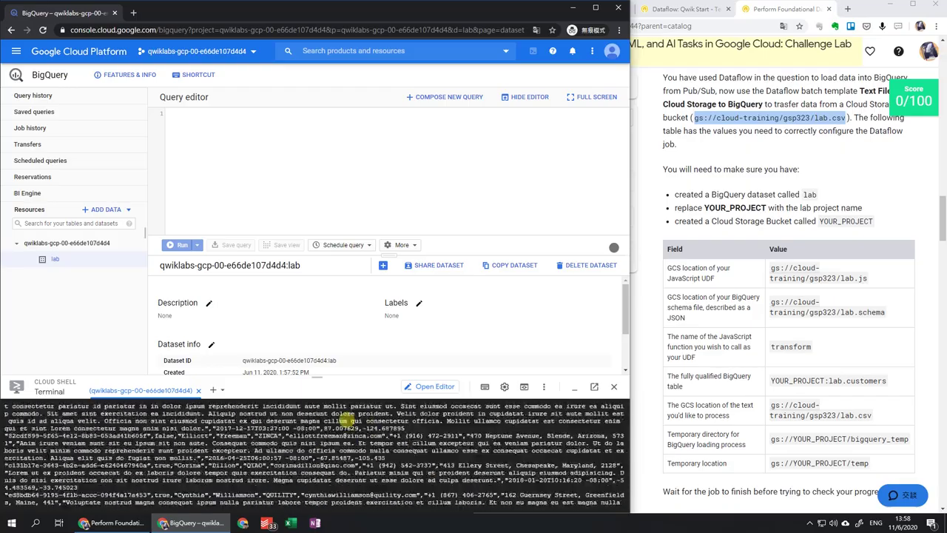
drag(317, 375, 326, 278)
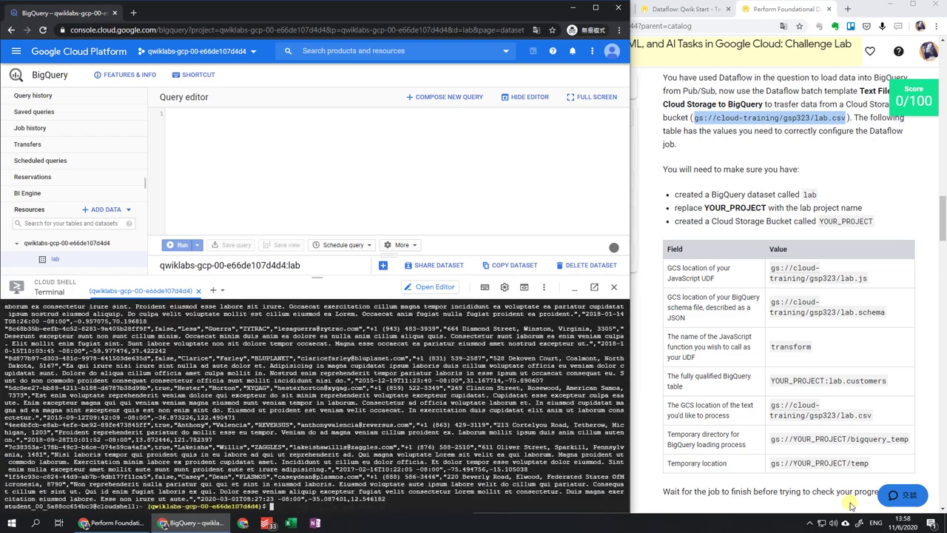
Copy gs://cloud-training/gsp323/lab.schema into Cloud Shell with gsutil and print it to copy its field definitions
click(840, 504)
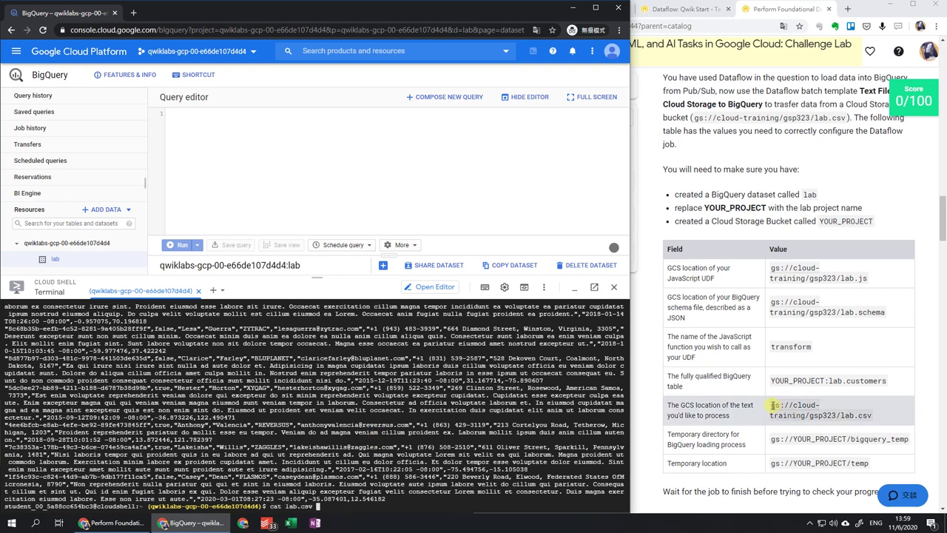
key(Up)
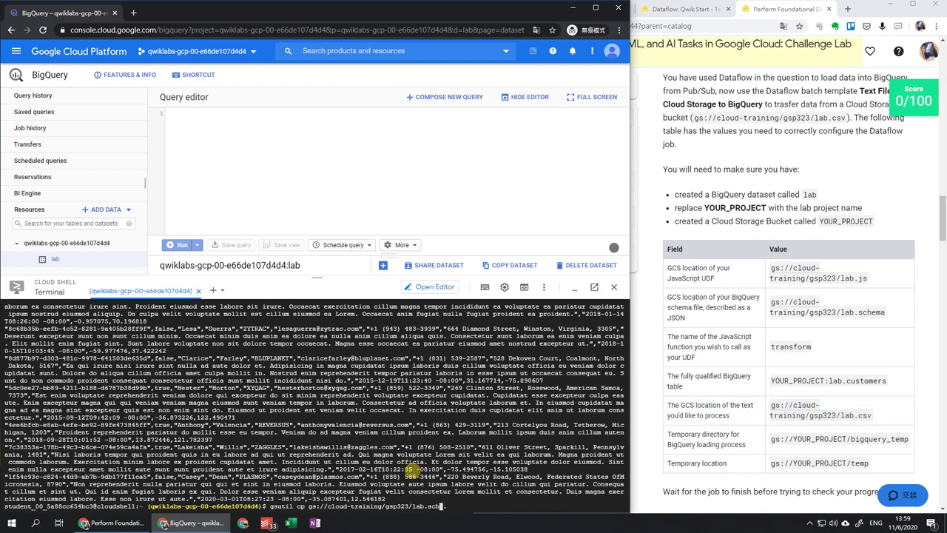
text(.)
key(Return)
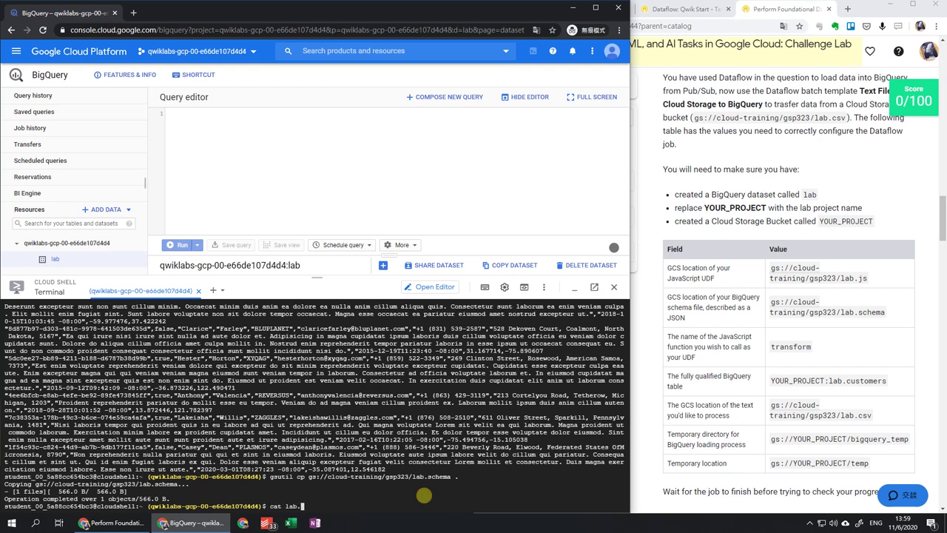
key(Return)
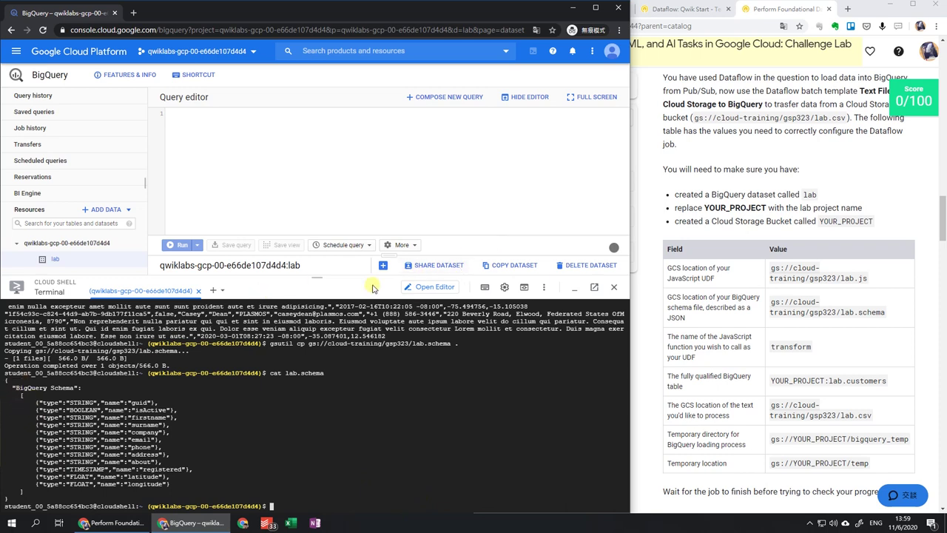
drag(35, 400, 201, 483)
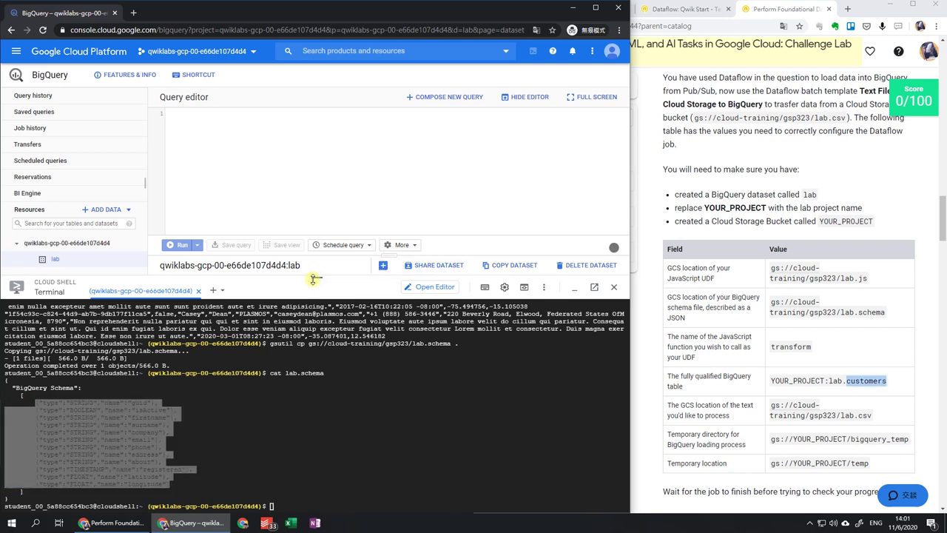
Start a new table in the lab dataset with the Google Cloud Storage file gs://cloud-training/gsp323/lab.csv as its source
drag(314, 278, 314, 335)
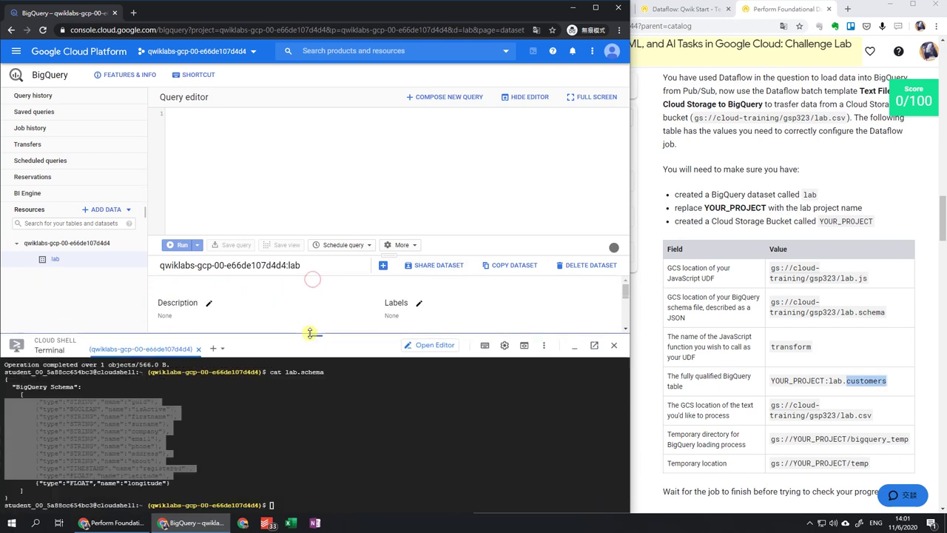
click(382, 268)
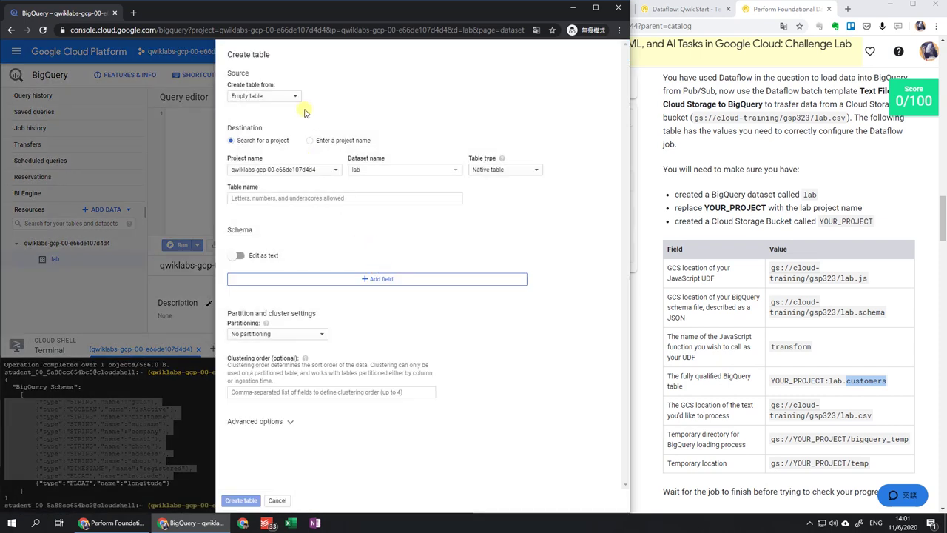
click(296, 96)
click(298, 99)
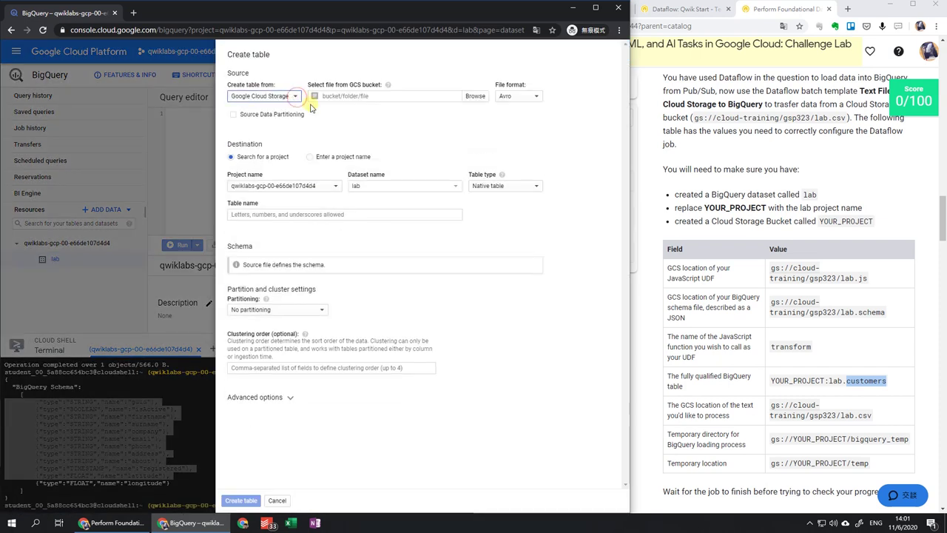
click(788, 405)
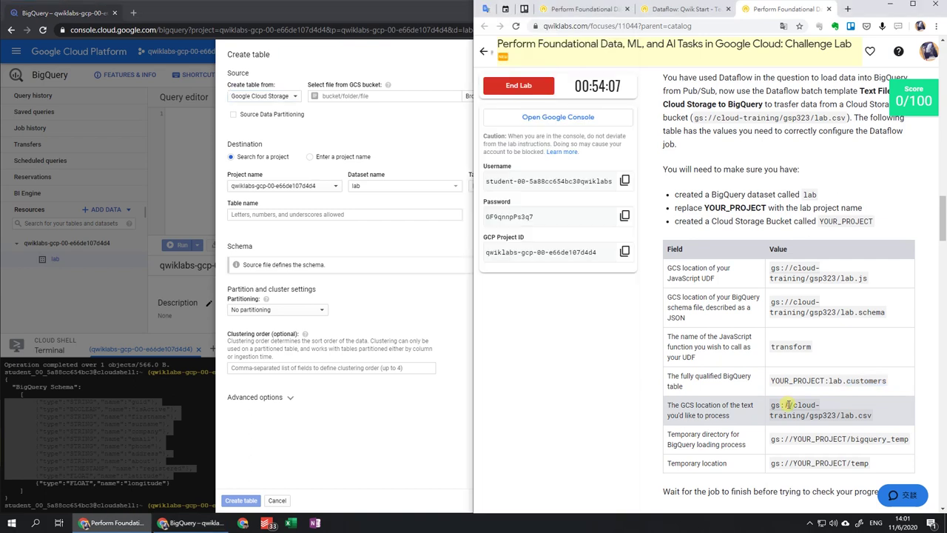
triple_click(788, 405)
key(ctrl+c)
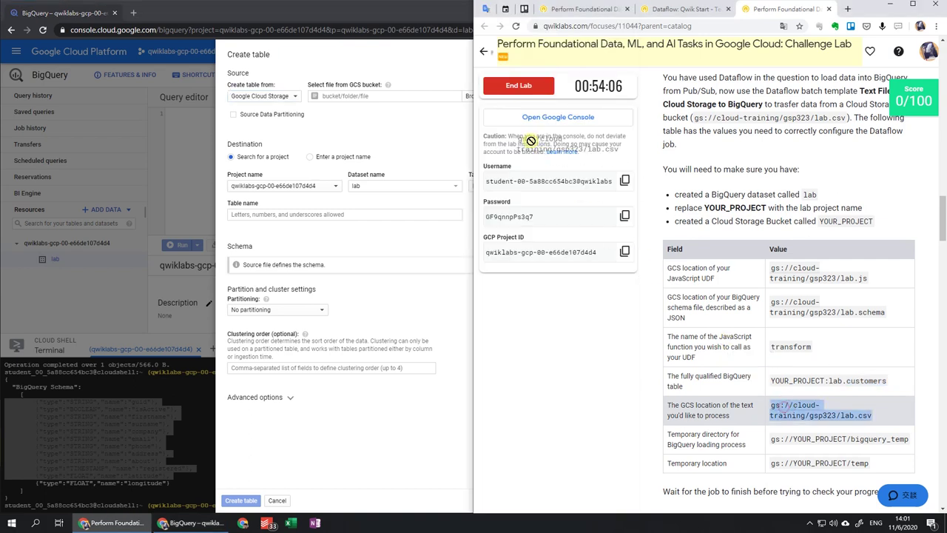
click(432, 95)
key(ctrl+v)
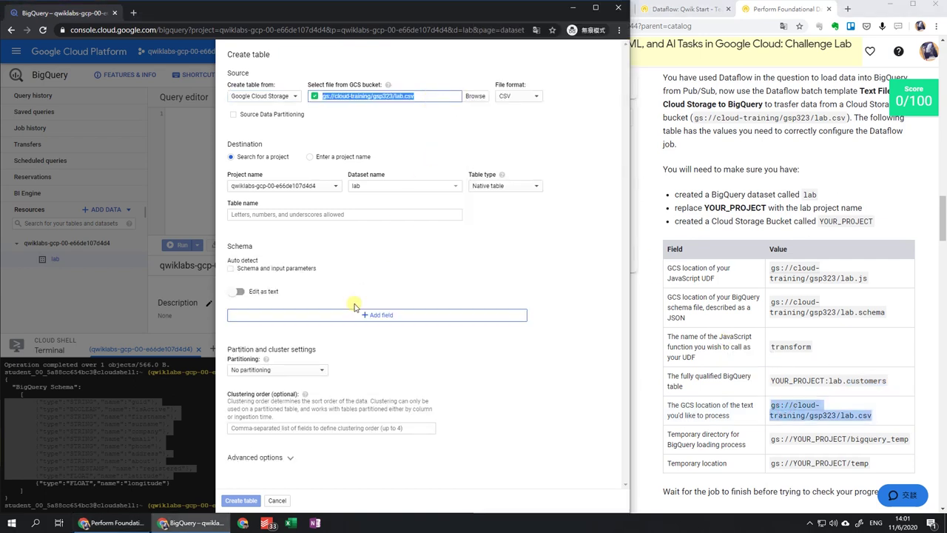
Enter the copied lab.schema fields as the text schema, name the table customers and create it
click(240, 289)
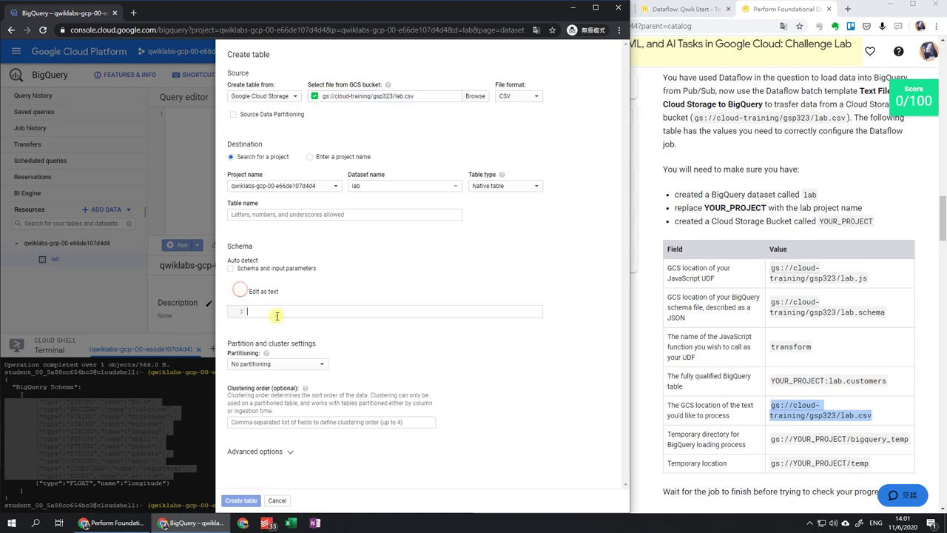
key(ctrl+v)
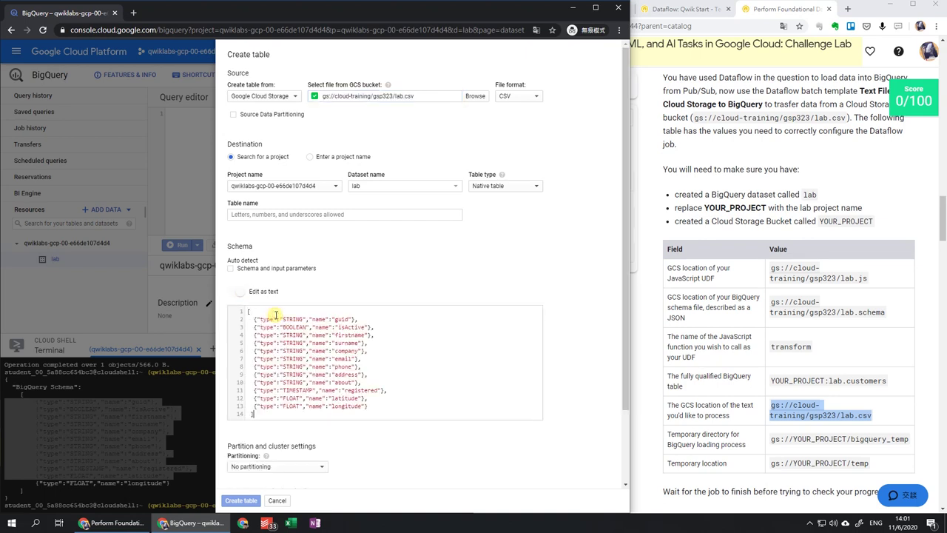
click(318, 216)
text(customers)
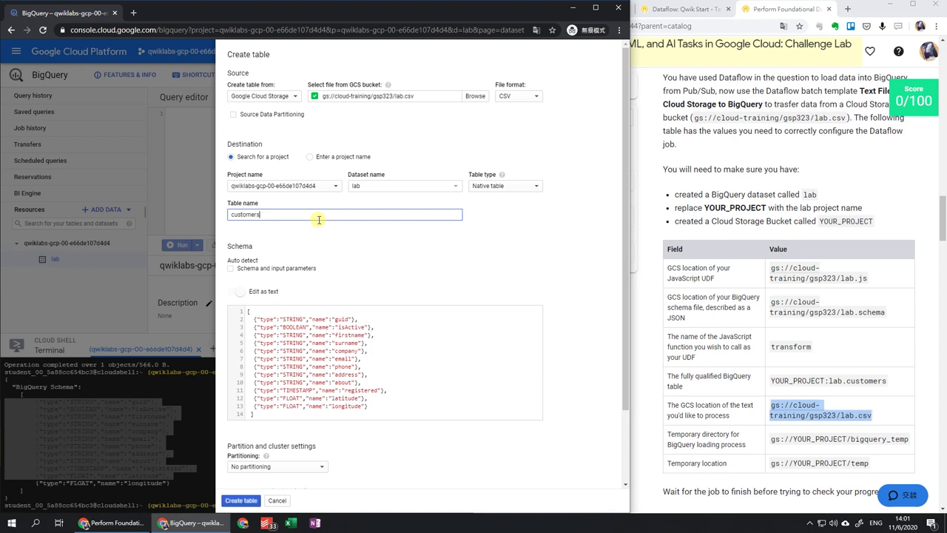
click(235, 500)
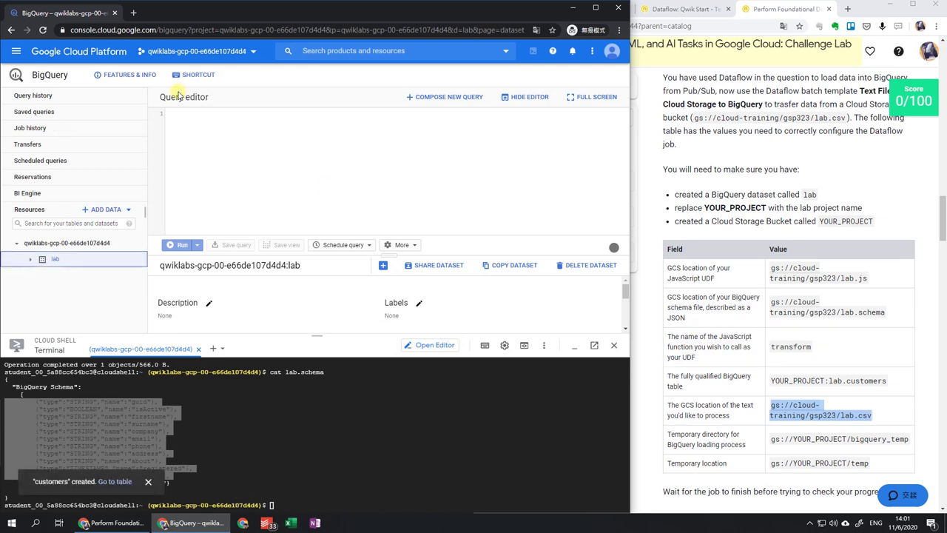
Open the Cloud Storage browser for the lab project in the console
click(15, 52)
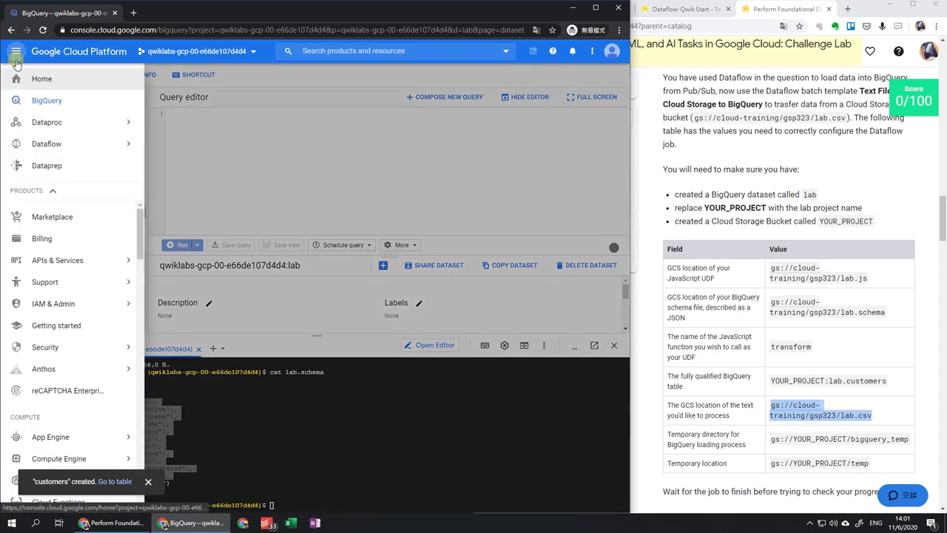
scroll(60, 296, down, 2)
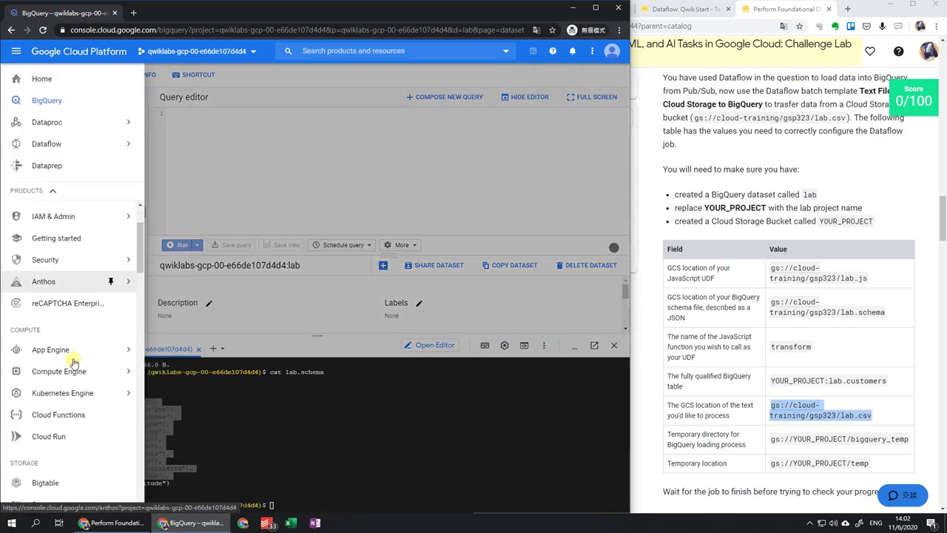
scroll(71, 358, down, 3)
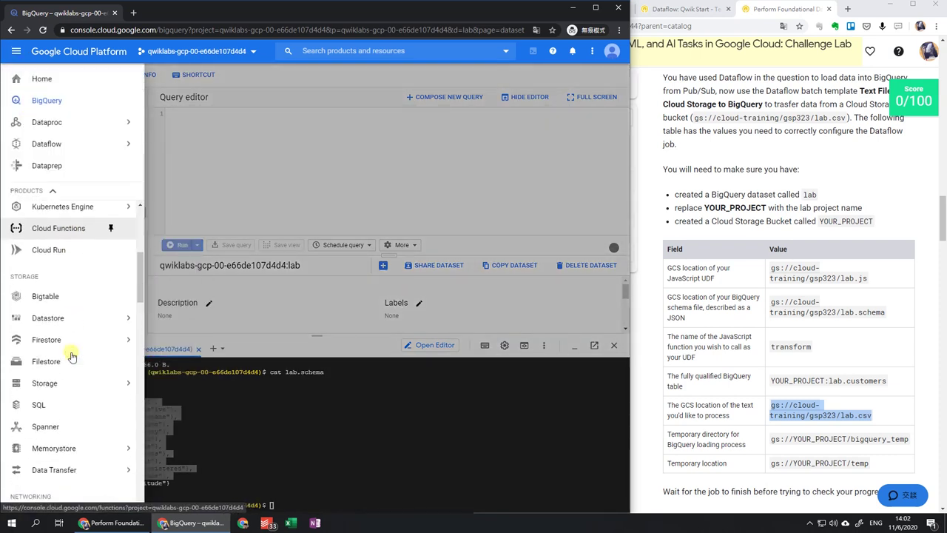
click(70, 357)
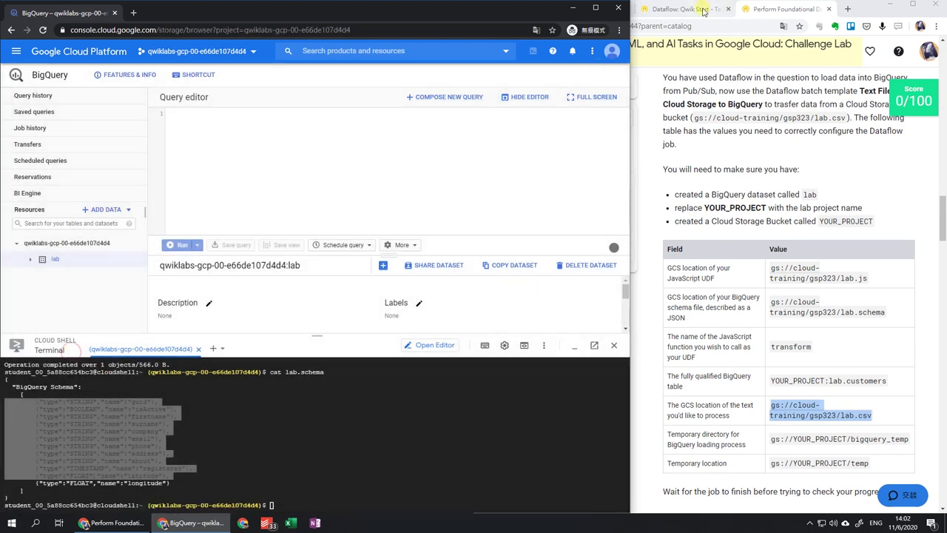
Check the Dataflow templates lab for how to create a bucket and the challenge lab for the required bucket name
click(677, 8)
scroll(725, 156, down, 5)
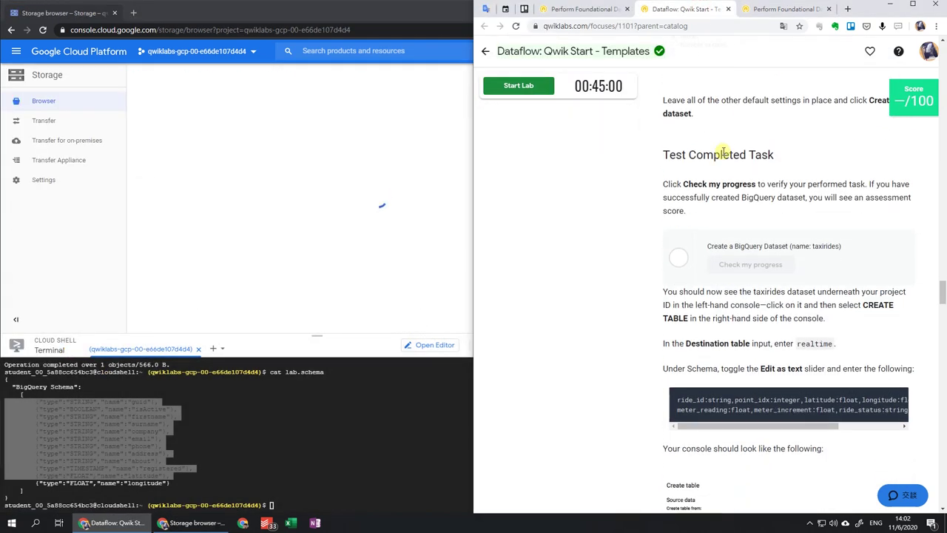
scroll(723, 154, down, 8)
scroll(724, 150, down, 4)
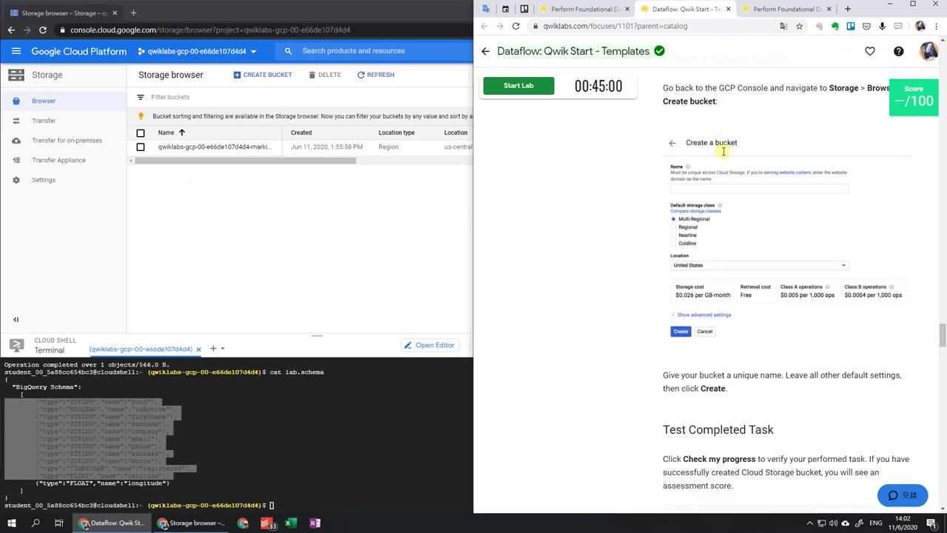
scroll(724, 150, up, 1)
click(760, 9)
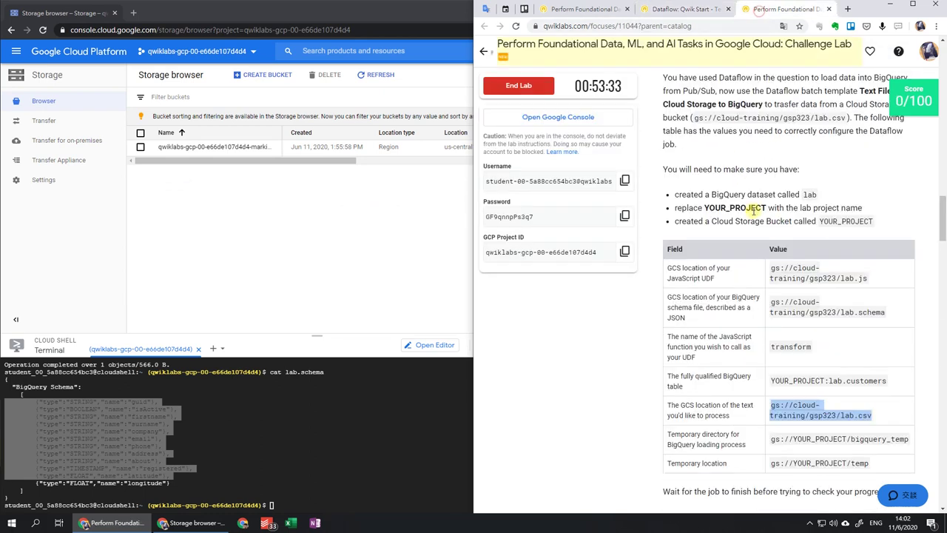
triple_click(676, 220)
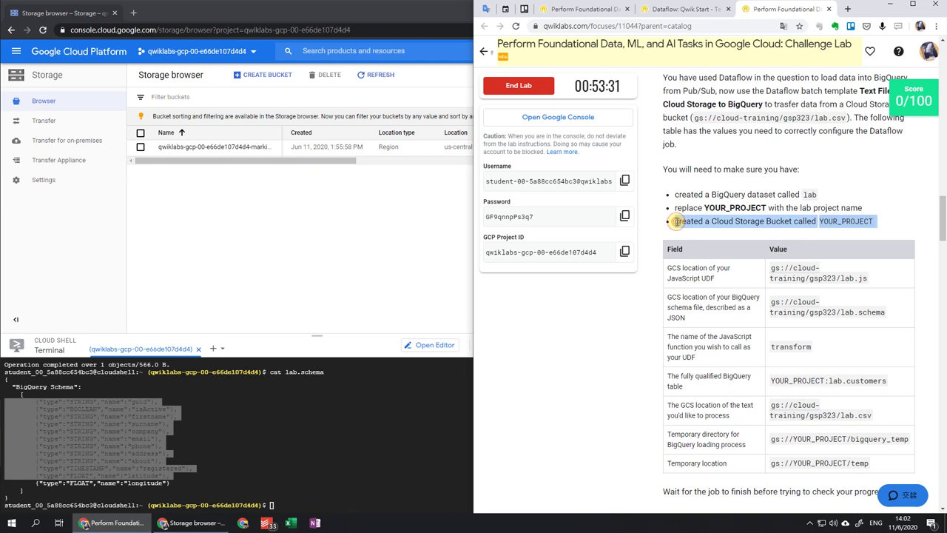
Create a Cloud Storage bucket named after the GCP Project ID, qwiklabs-gcp-00-e66de107d4d4, keeping the default settings
click(232, 80)
click(651, 276)
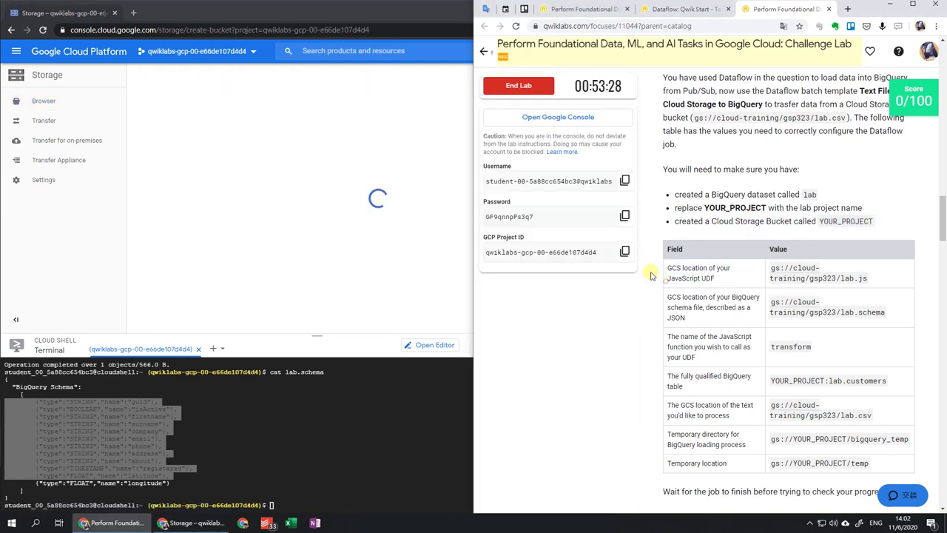
click(625, 252)
click(215, 147)
key(ctrl+v)
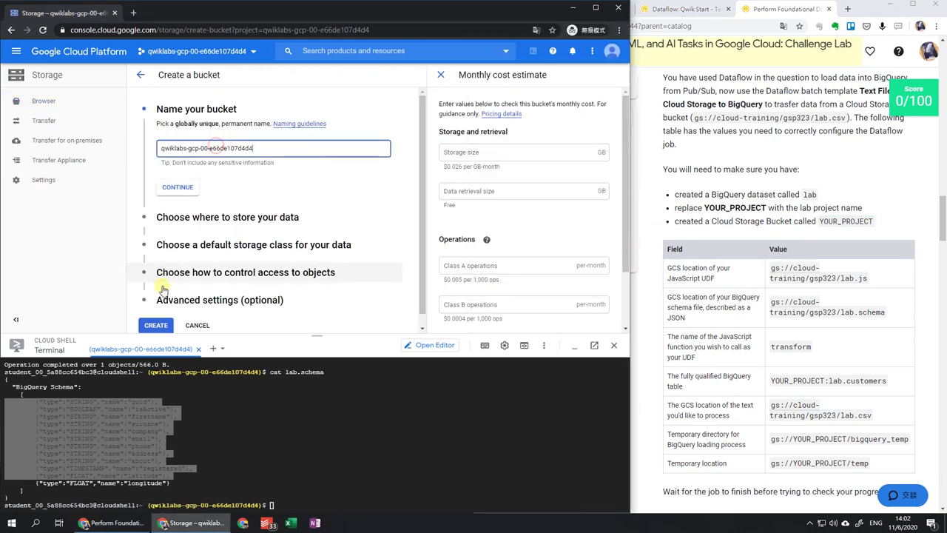
click(154, 326)
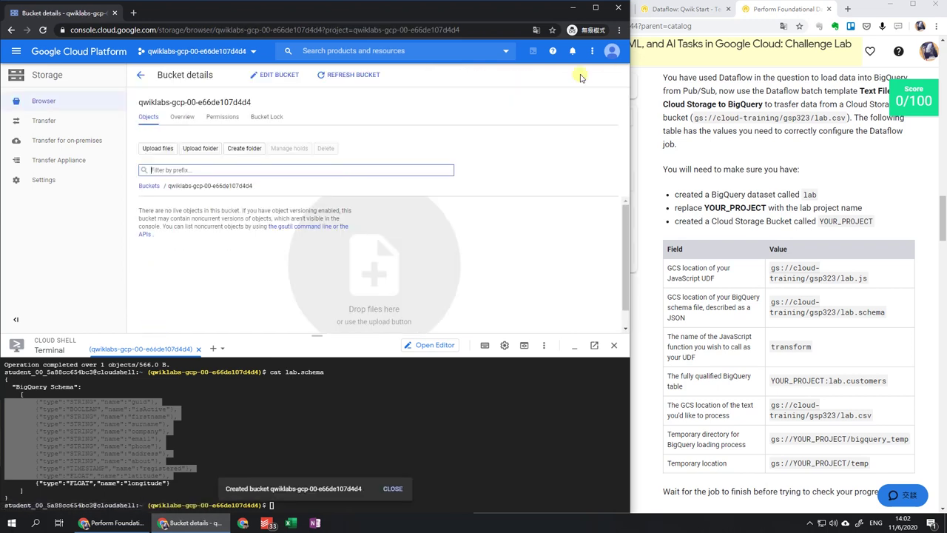
Review the templates lab's Run the Pipeline section and open the Dataflow jobs page in the console
click(667, 12)
scroll(691, 200, down, 5)
scroll(691, 200, down, 10)
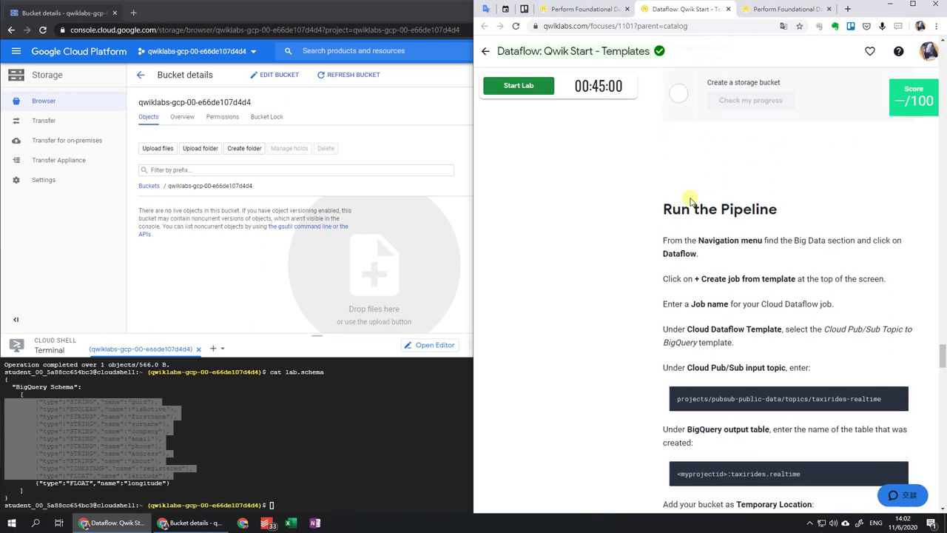
scroll(690, 198, up, 1)
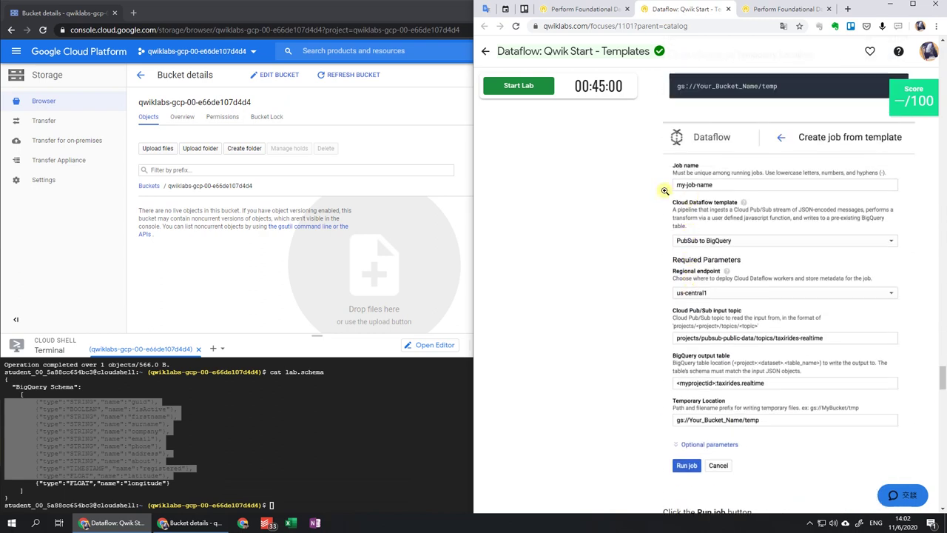
click(17, 55)
click(18, 56)
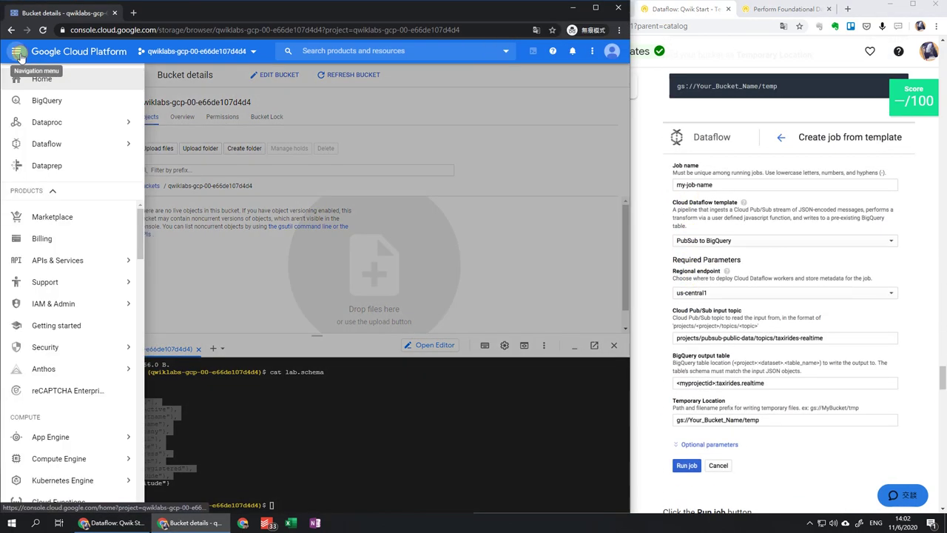
click(64, 143)
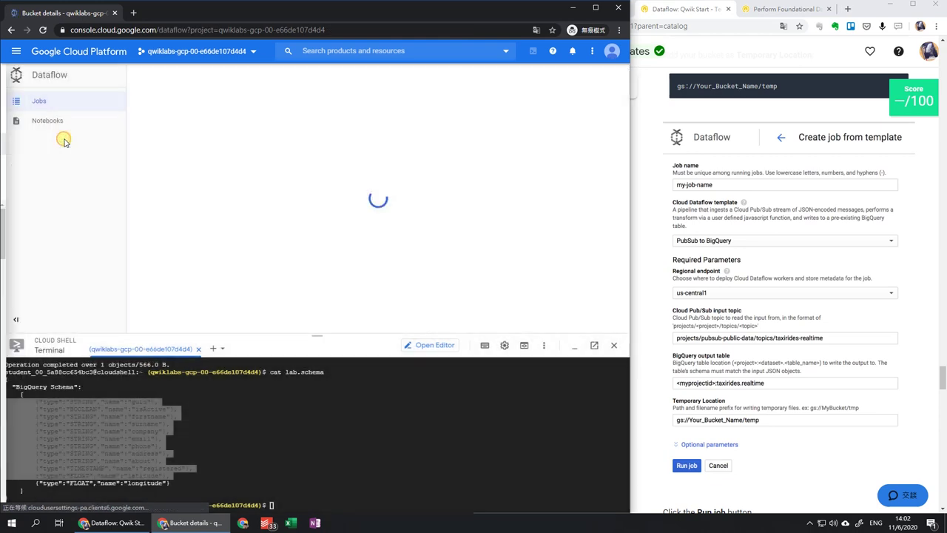
Create a Dataflow job from a template and name it lab-transform2
drag(630, 79, 473, 78)
click(770, 15)
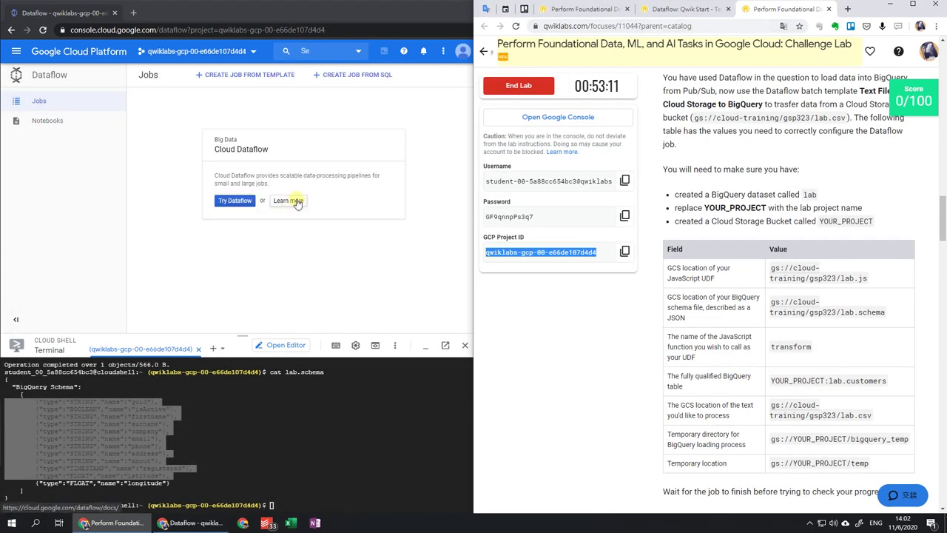
click(261, 75)
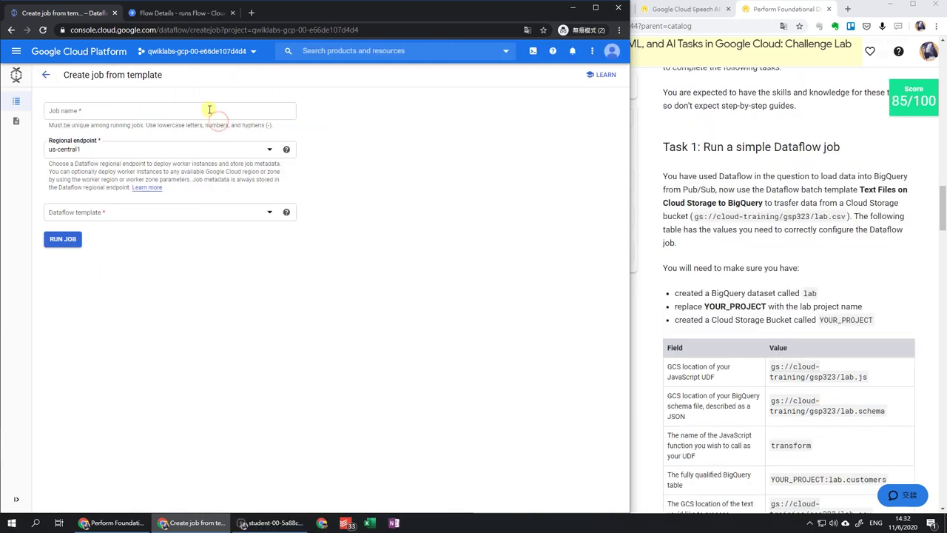
click(208, 111)
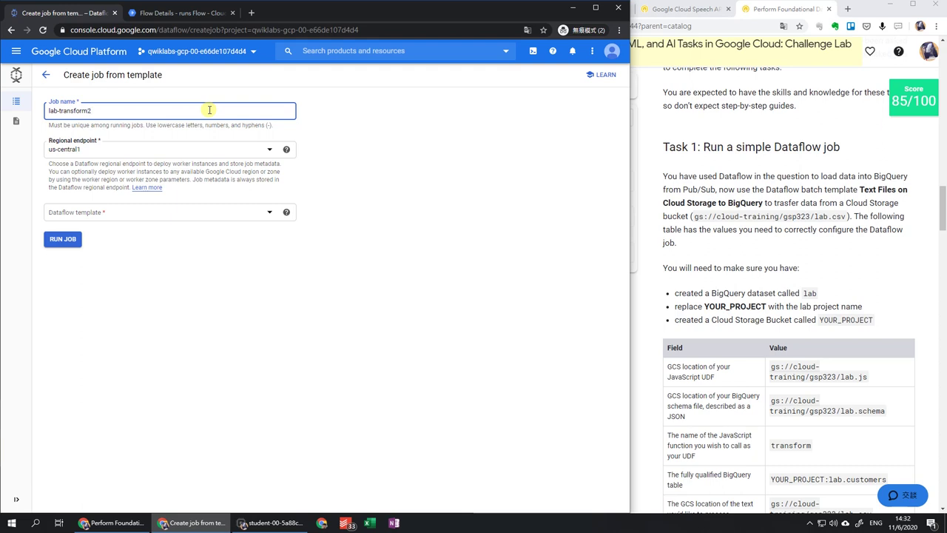
Choose the batch template Text Files on Cloud Storage to BigQuery, listed under Process Data in Bulk, for the job
scroll(728, 207, down, 2)
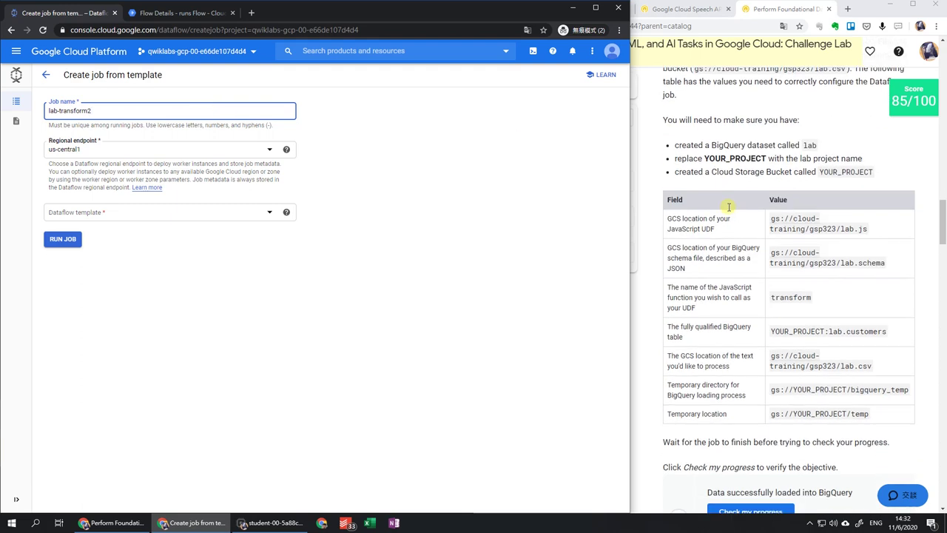
scroll(729, 208, up, 1)
click(119, 212)
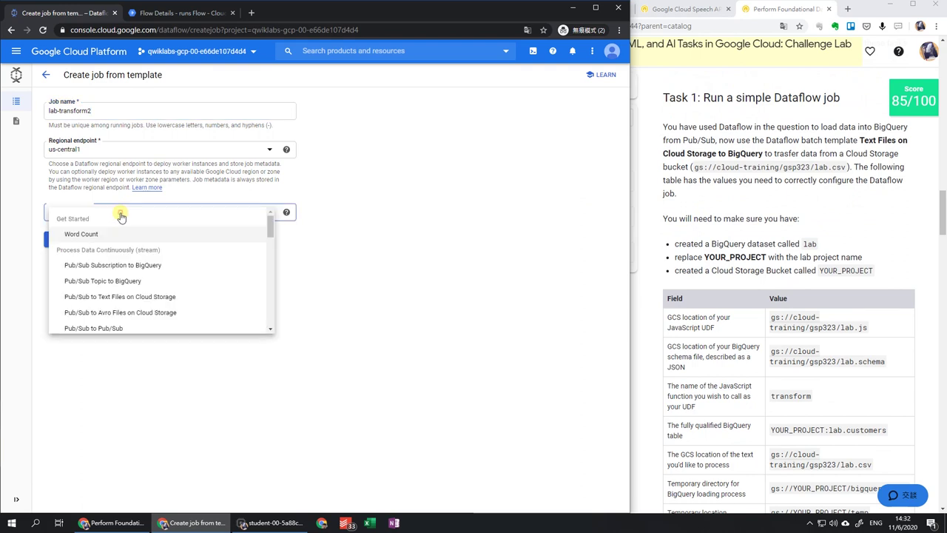
scroll(156, 284, down, 2)
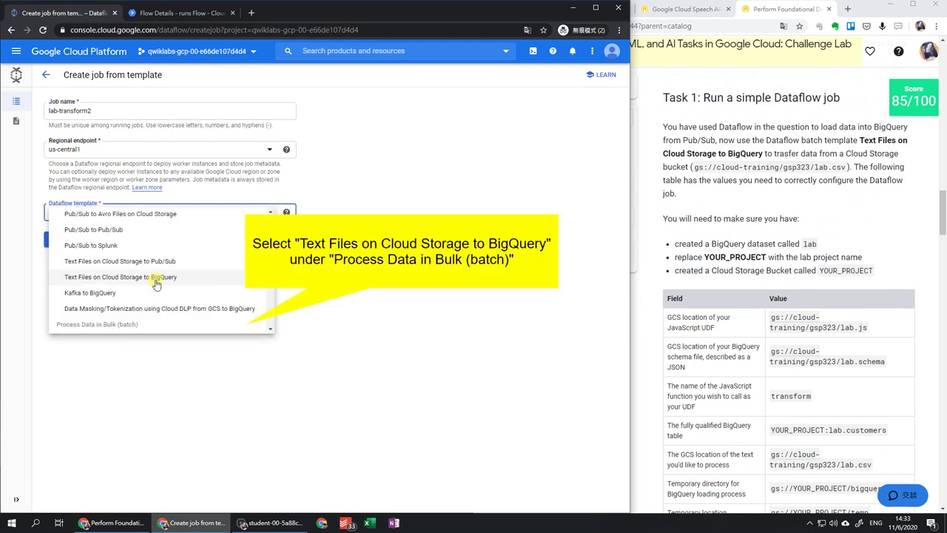
scroll(199, 277, down, 2)
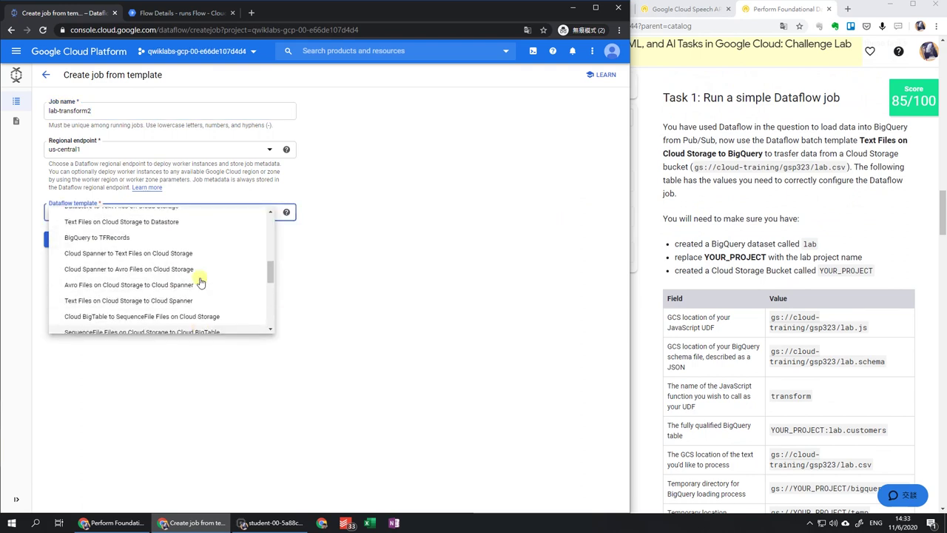
scroll(203, 275, up, 1)
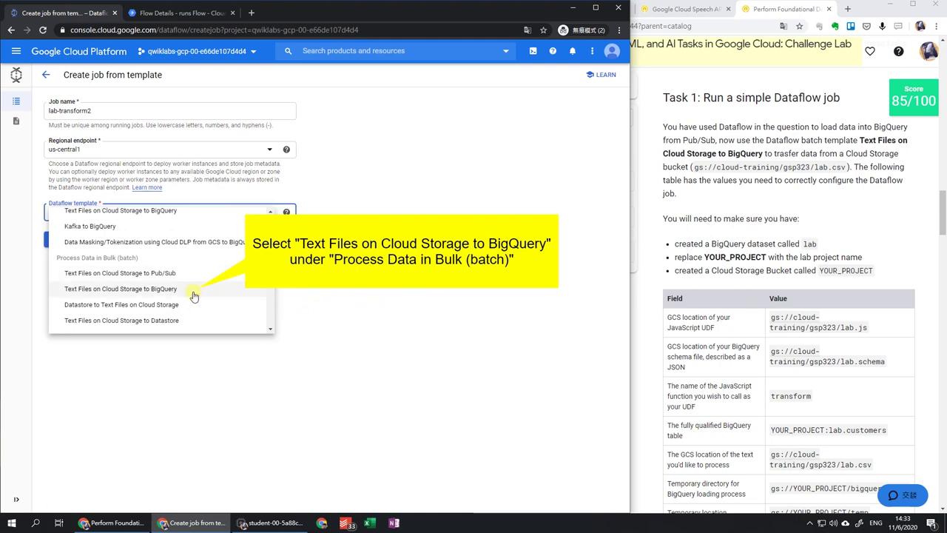
click(198, 289)
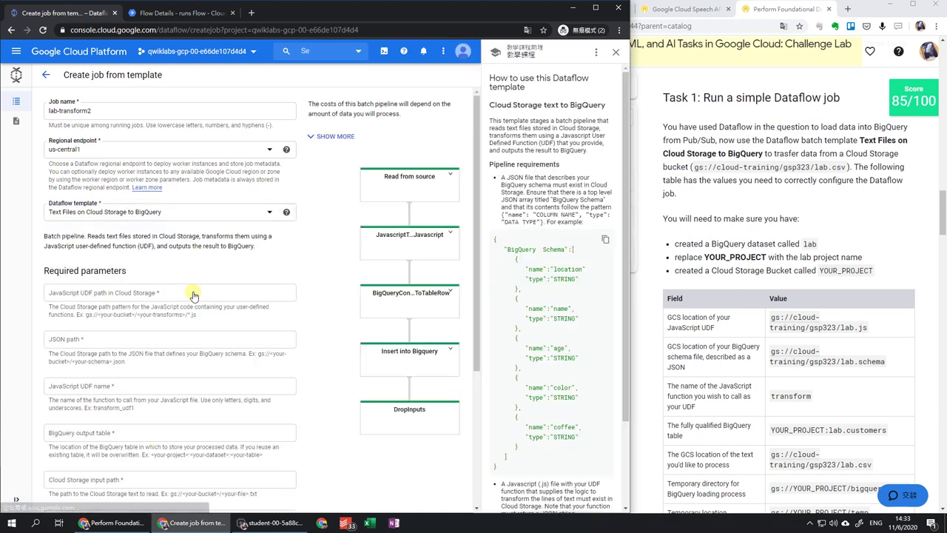
Copy the JavaScript UDF location gs://cloud-training/gsp323/lab.js from the lab table into the job's JavaScript UDF path
scroll(193, 294, down, 3)
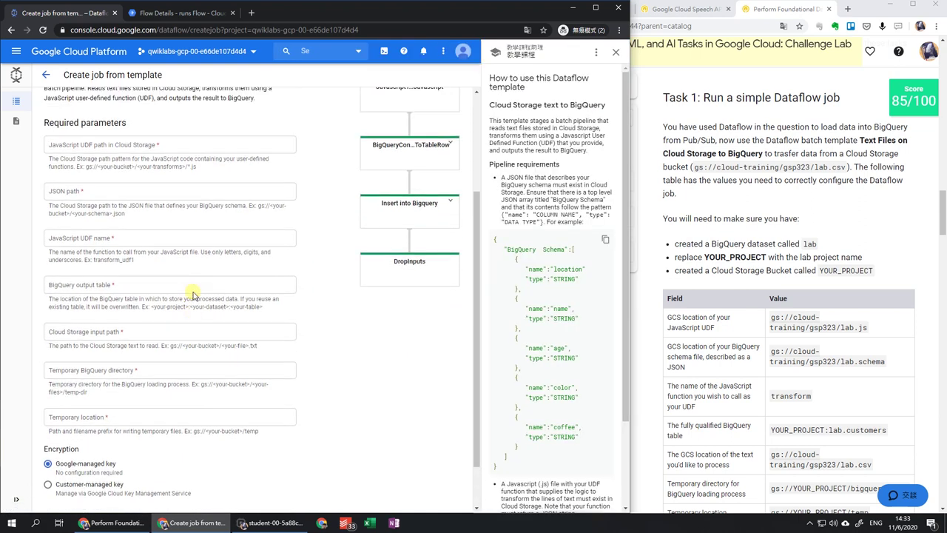
scroll(193, 293, up, 1)
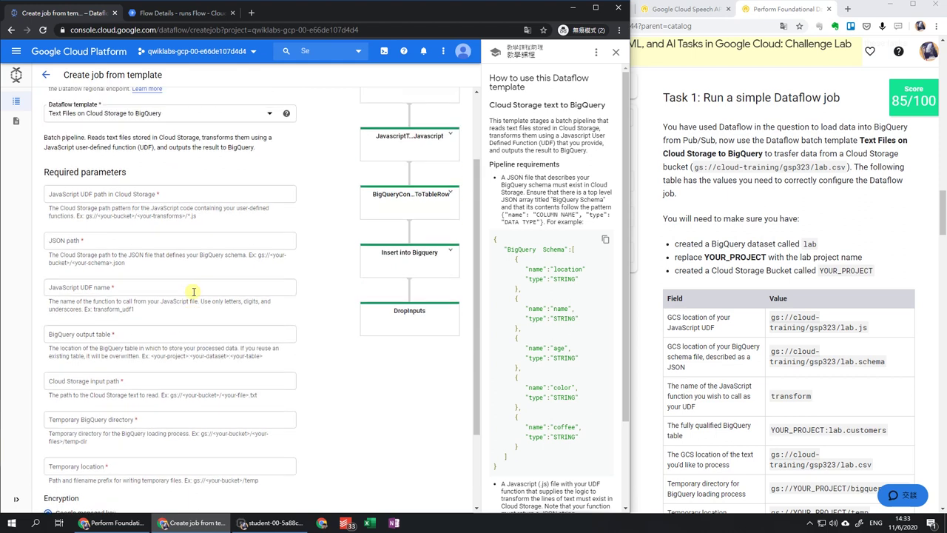
scroll(178, 272, down, 2)
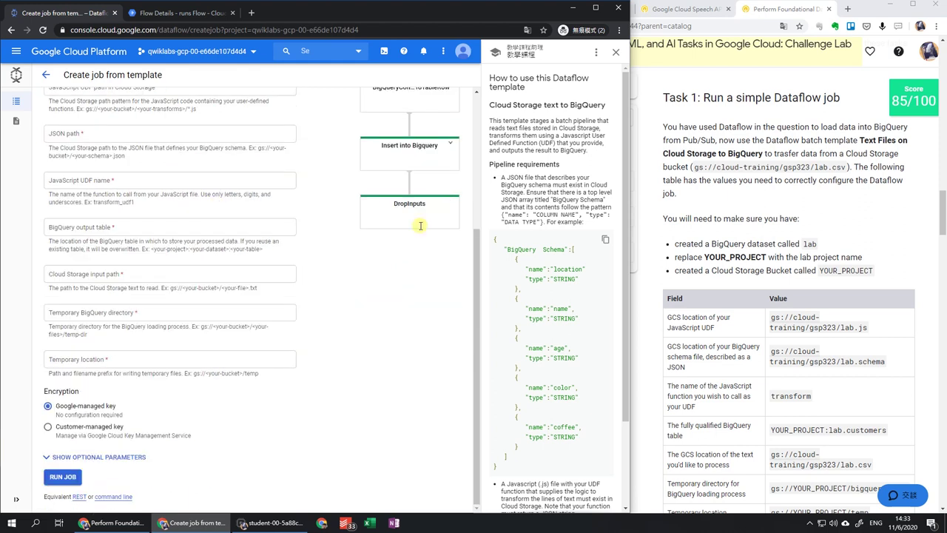
click(774, 317)
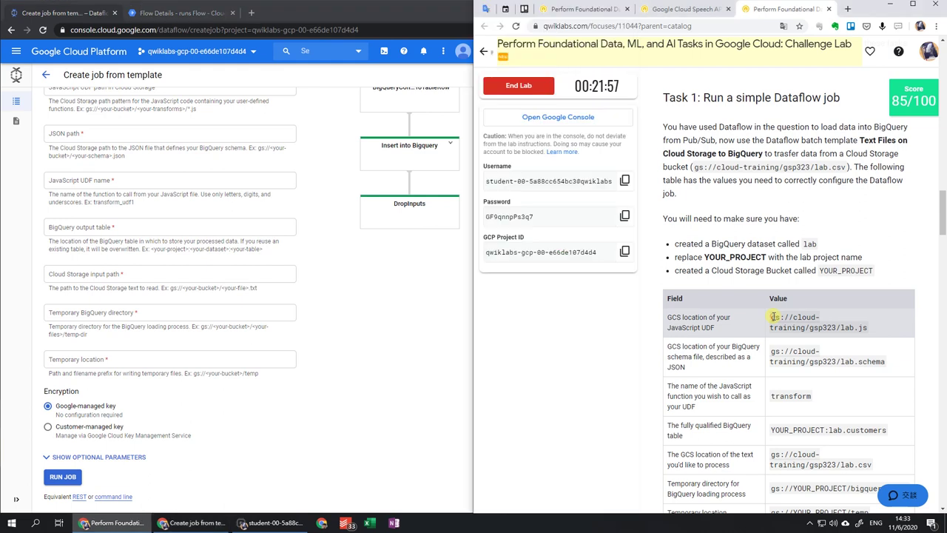
drag(772, 318, 877, 330)
key(ctrl+c)
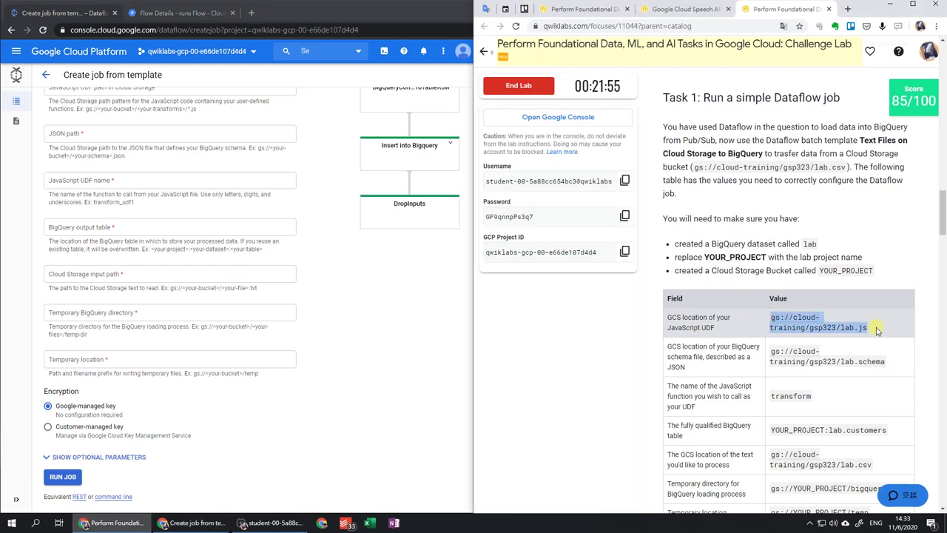
scroll(148, 153, up, 2)
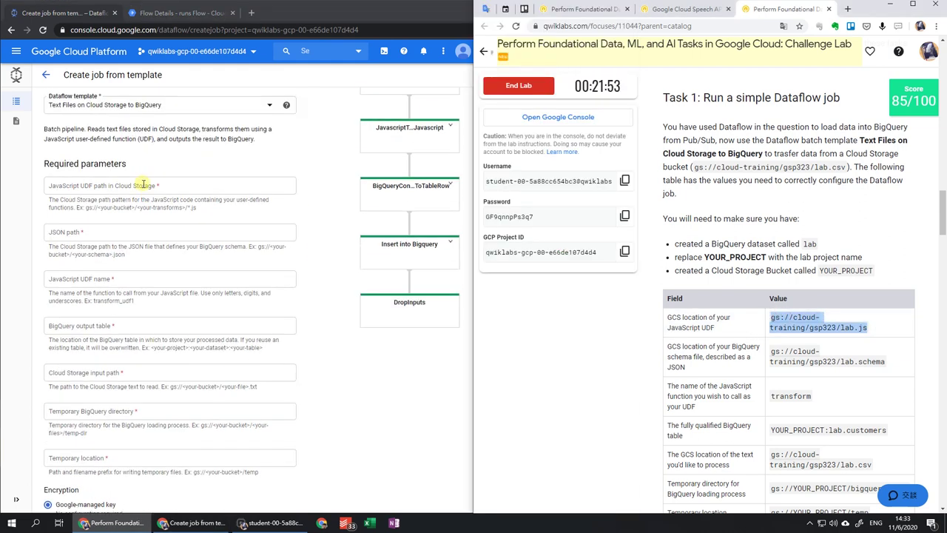
click(143, 183)
key(ctrl+v)
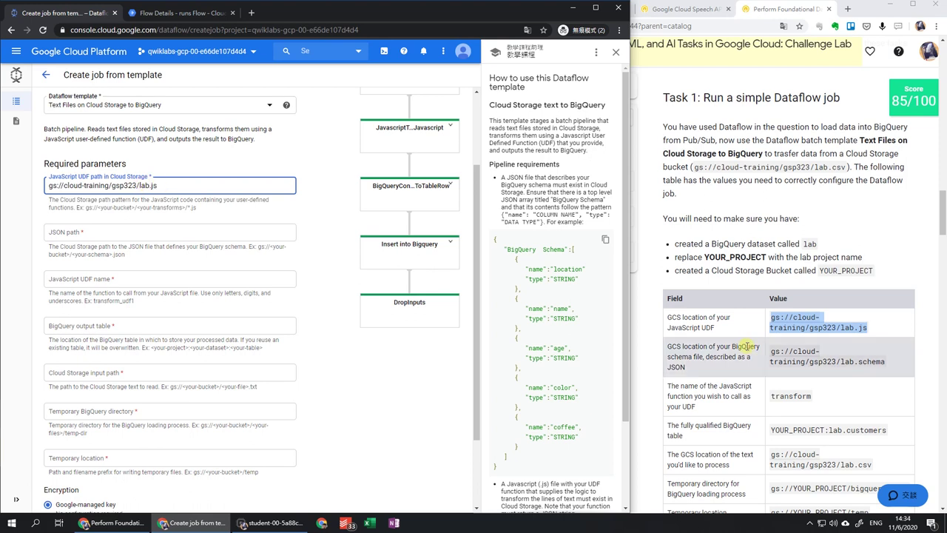
Copy the schema file location gs://cloud-training/gsp323/lab.schema from the lab table into the job's JSON path
drag(773, 352, 880, 361)
key(ctrl+c)
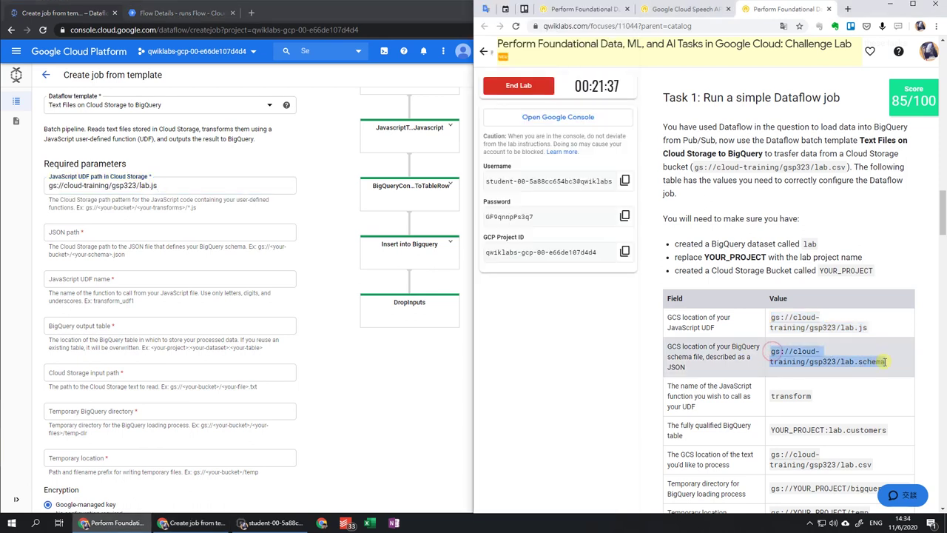
click(168, 227)
click(169, 227)
key(ctrl+v)
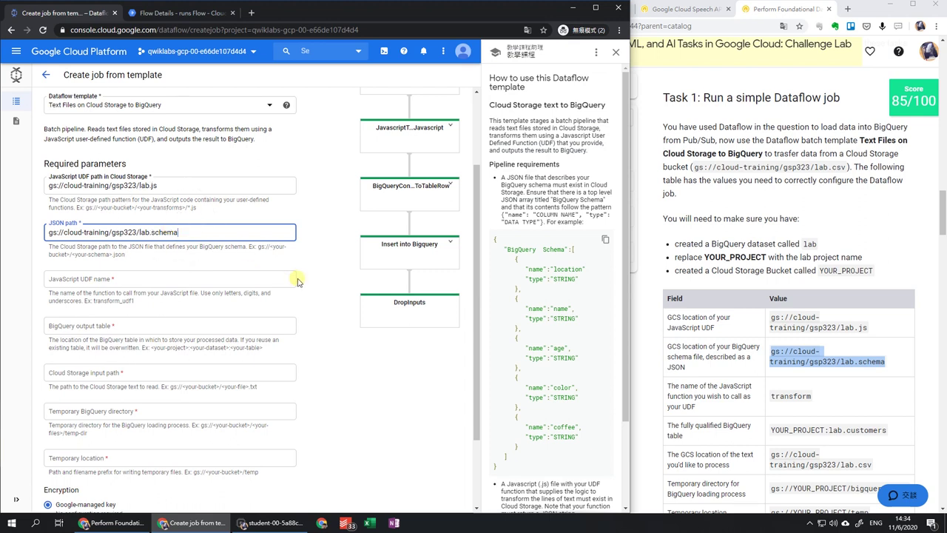
Set the JavaScript UDF name to transform, copied from the lab table
click(774, 396)
double_click(790, 396)
key(ctrl+c)
click(211, 281)
key(ctrl+v)
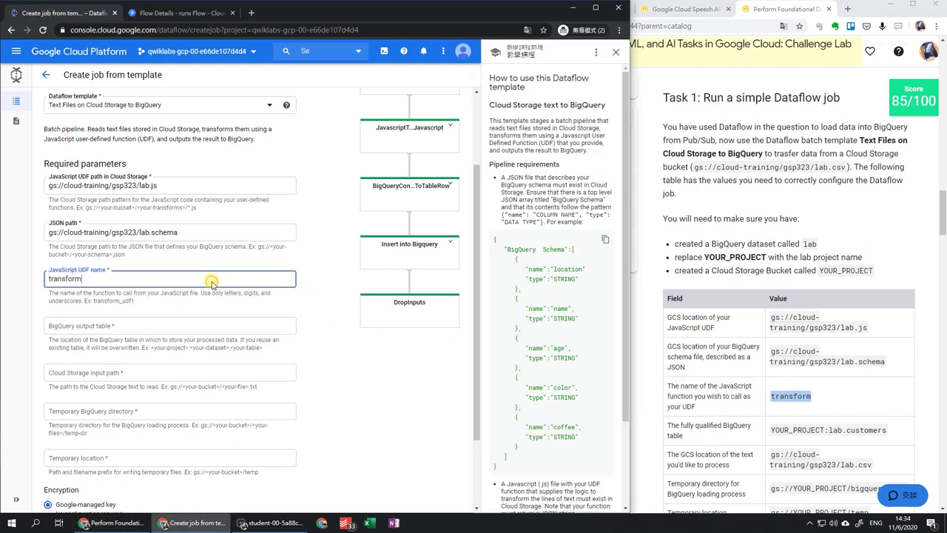
Set the BigQuery output table to YOUR_PROJECT:lab.customers and the Cloud Storage input path to gs://cloud-training/gsp323/lab.csv
scroll(814, 333, down, 2)
double_click(827, 331)
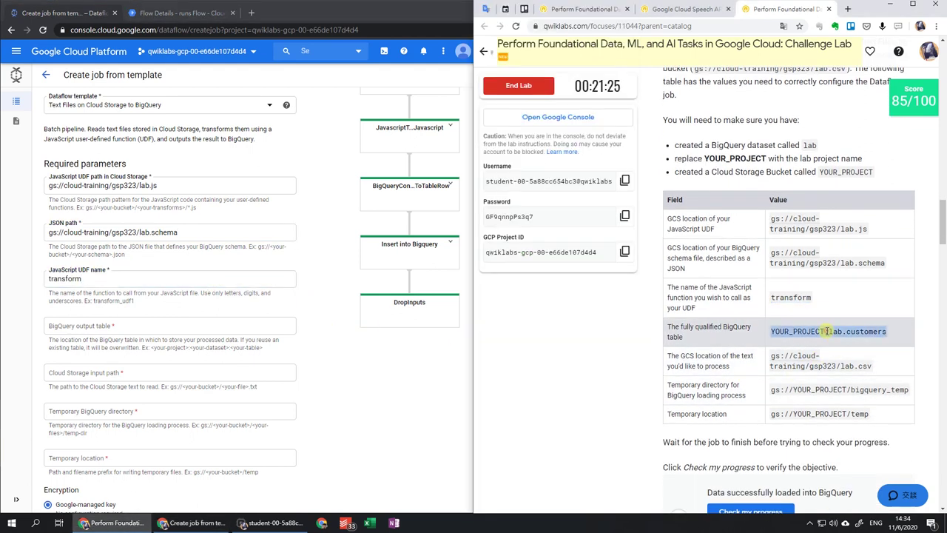
click(201, 328)
key(ctrl+v)
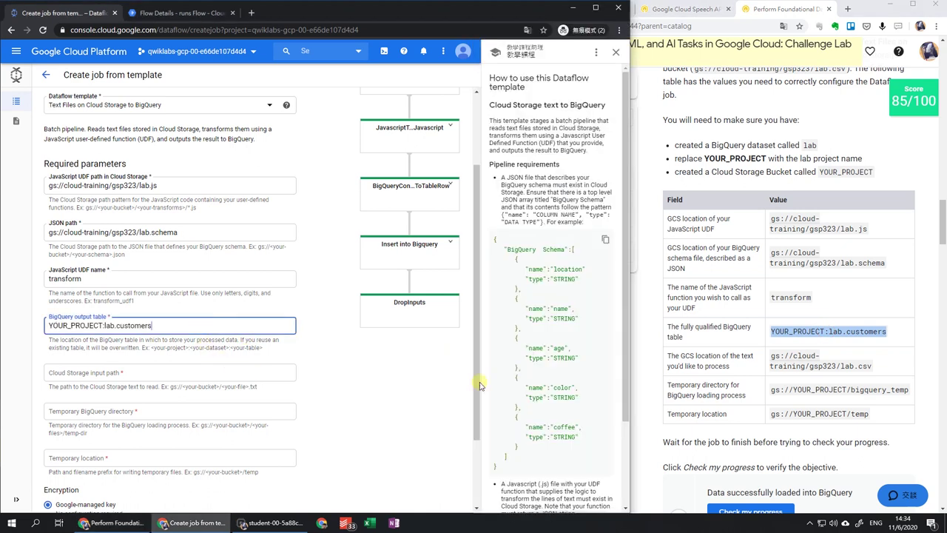
double_click(817, 356)
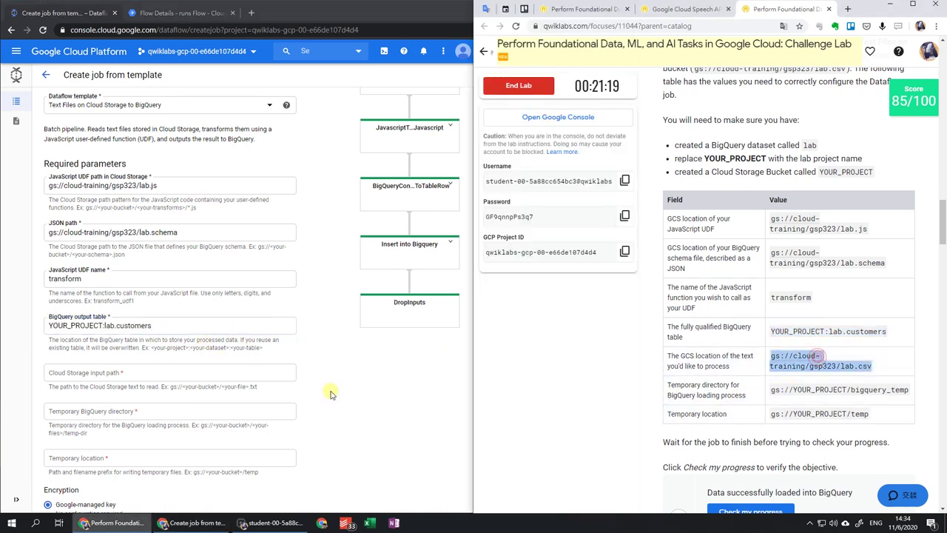
click(154, 374)
key(ctrl+v)
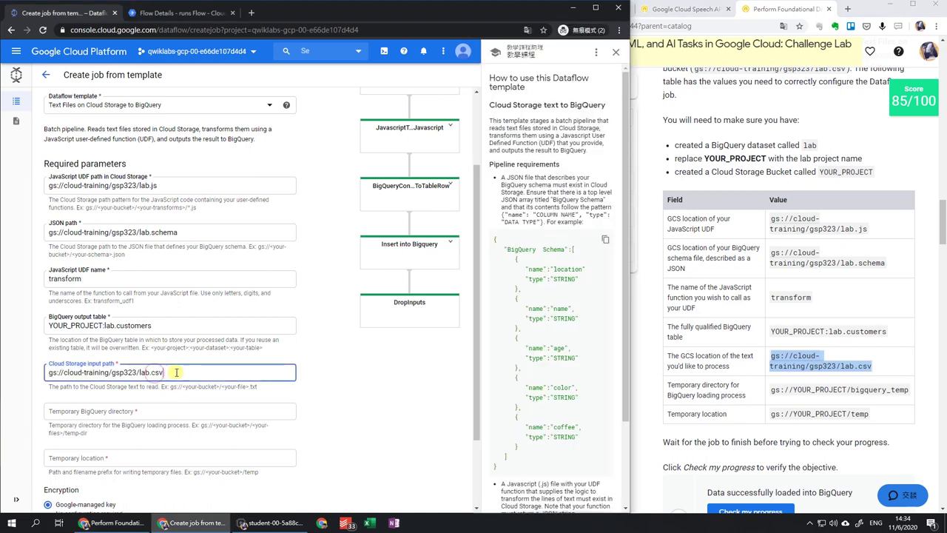
Set the temporary BigQuery directory to gs://YOUR_PROJECT/bigquery_temp and the temporary location to gs://YOUR_PROJECT/temp
double_click(785, 396)
click(187, 416)
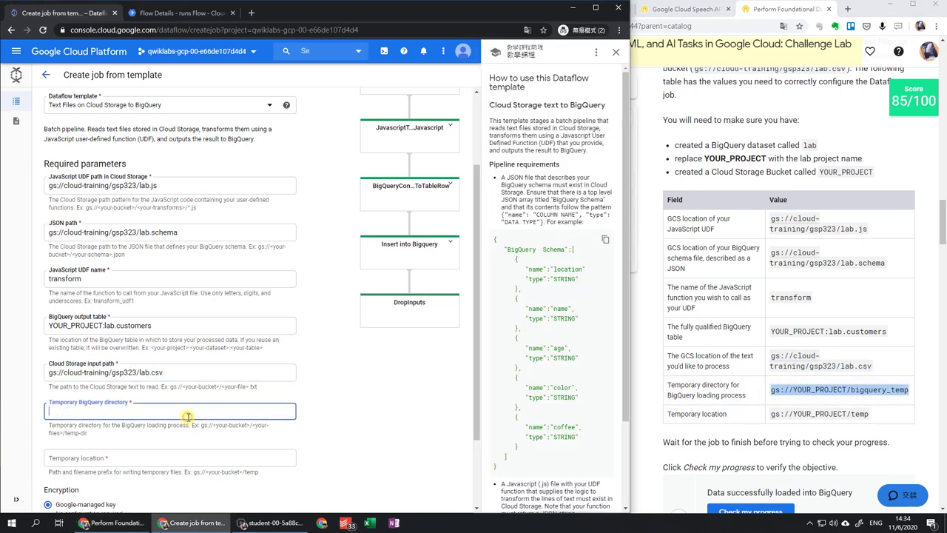
key(ctrl+v)
scroll(826, 435, down, 1)
click(812, 364)
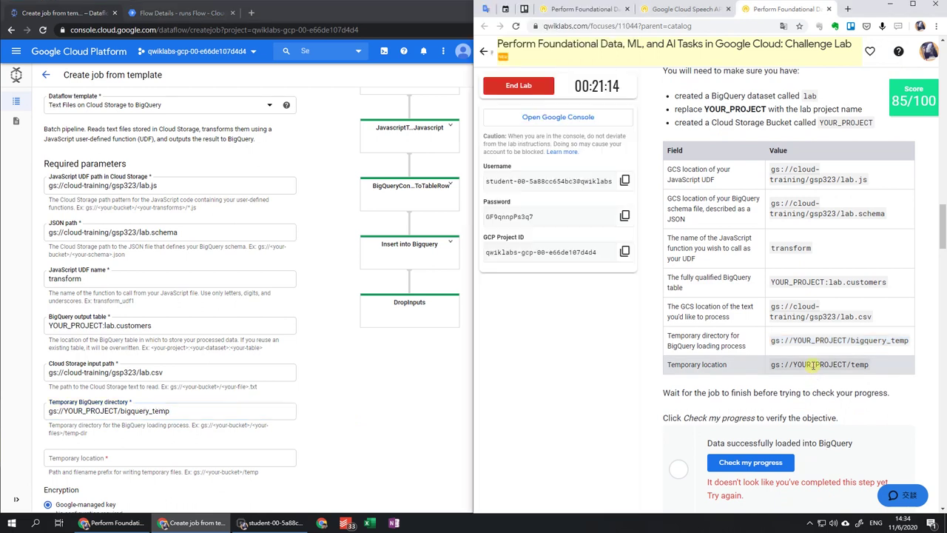
double_click(812, 364)
click(171, 461)
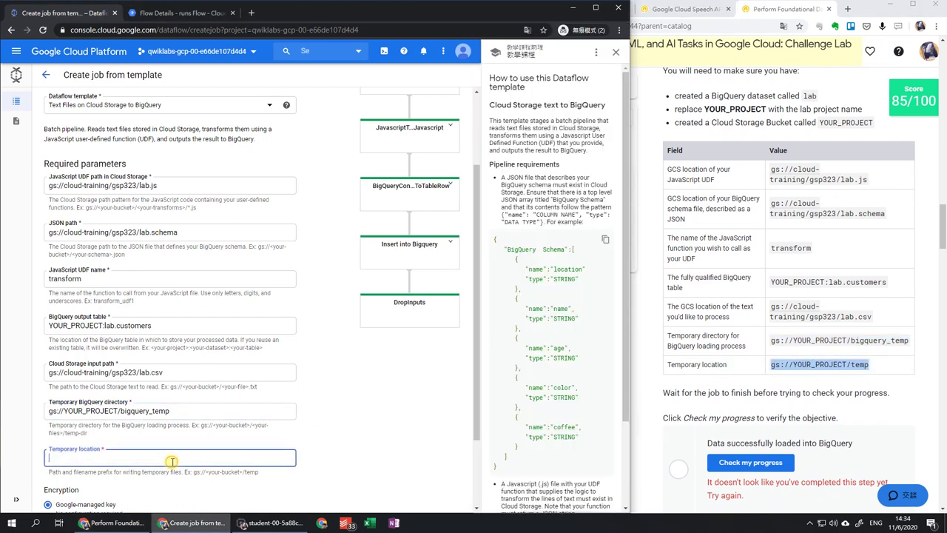
key(ctrl+v)
scroll(176, 455, down, 1)
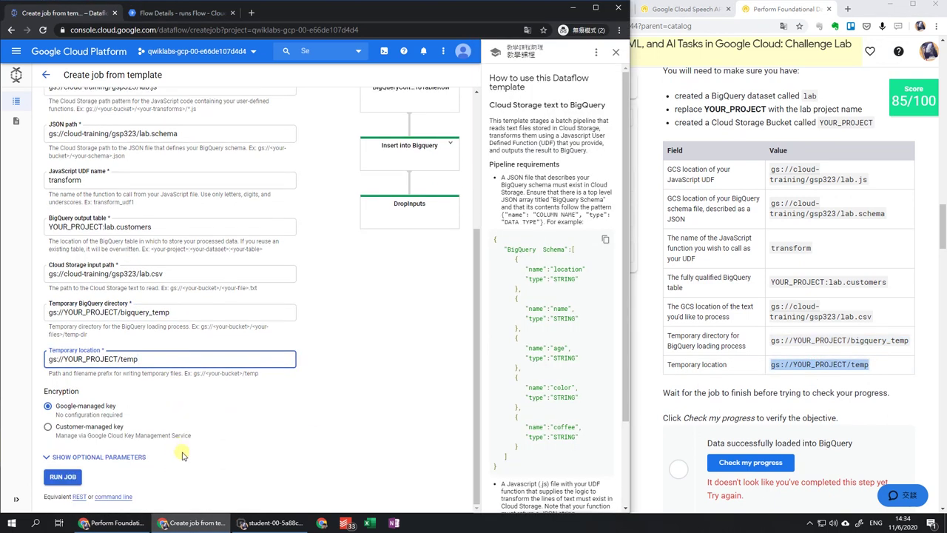
Replace YOUR_PROJECT with the project ID qwiklabs-gcp-00-e66de107d4d4 in the temporary location, temporary BigQuery directory and BigQuery output table
click(713, 328)
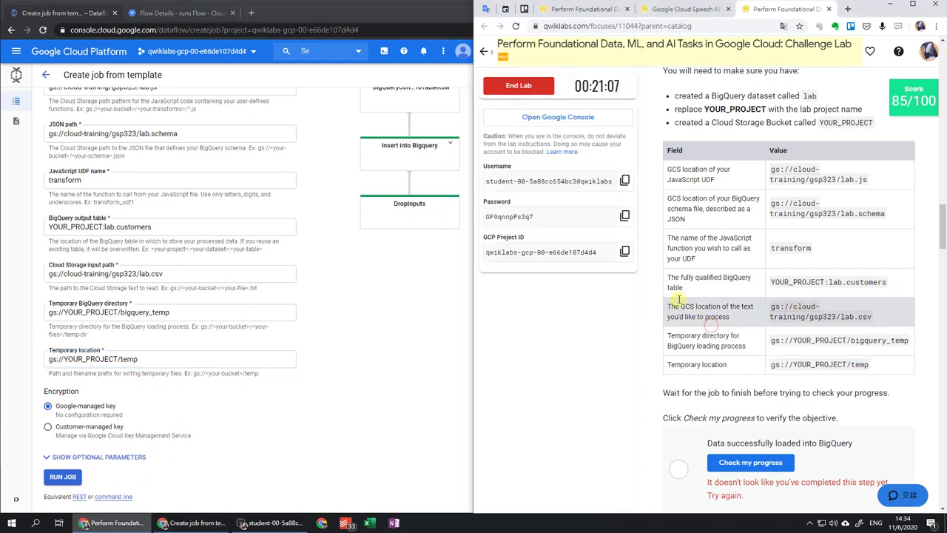
click(624, 251)
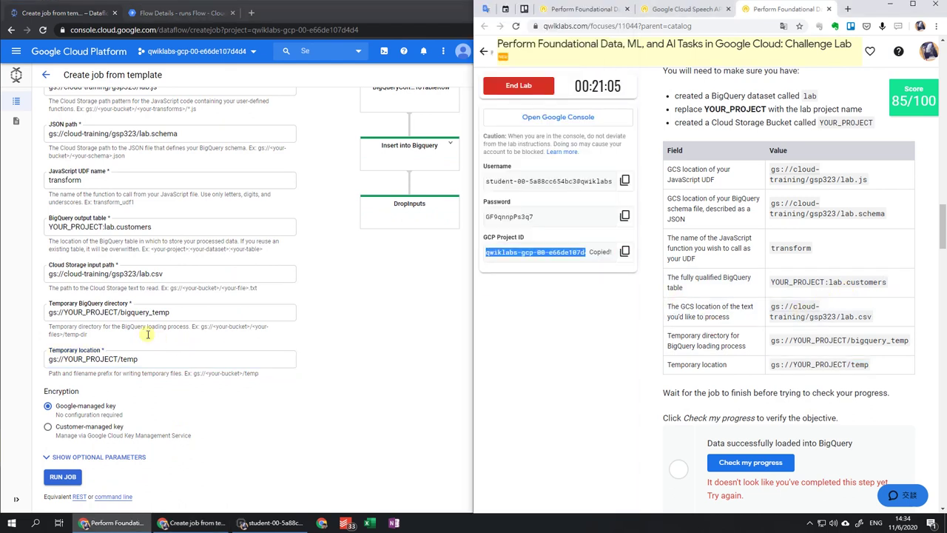
double_click(92, 361)
key(ctrl+v)
double_click(96, 313)
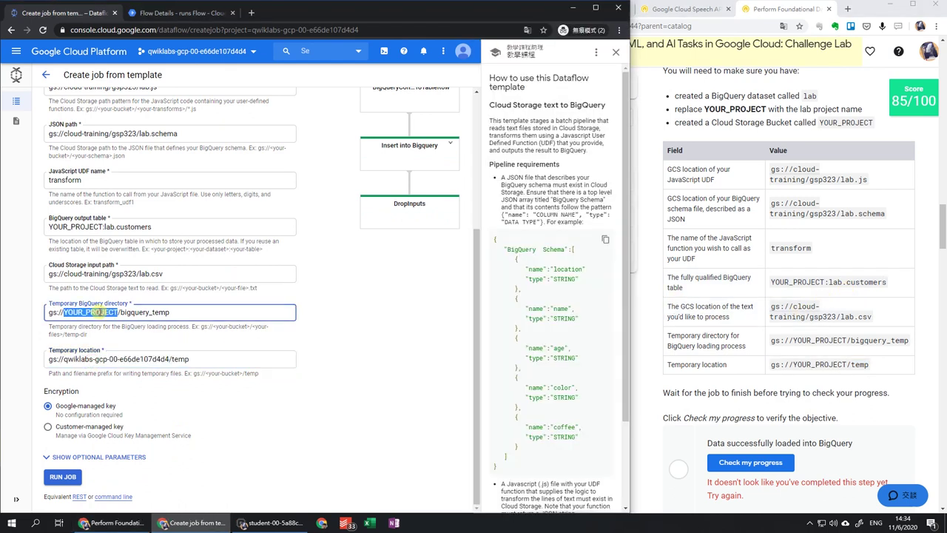
key(ctrl+v)
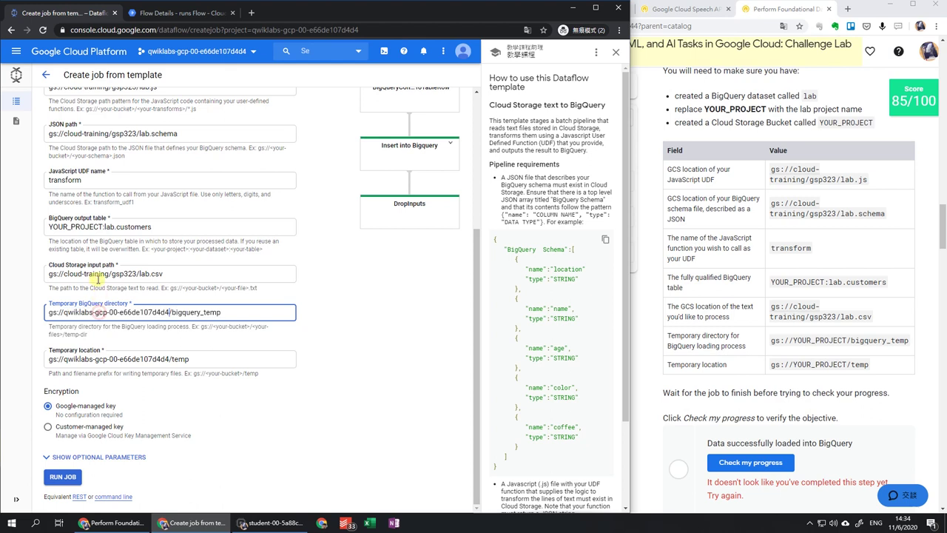
double_click(81, 226)
click(99, 227)
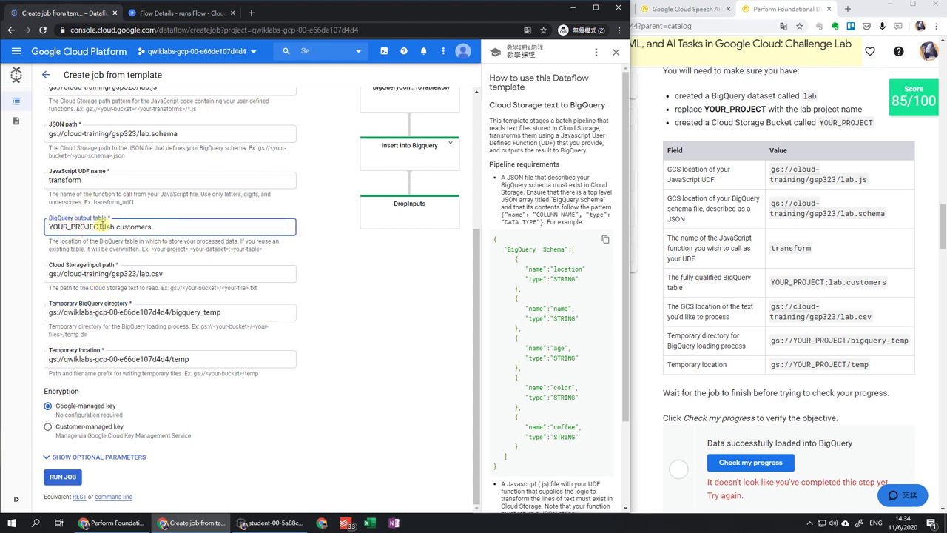
drag(99, 227, 34, 239)
key(ctrl+v)
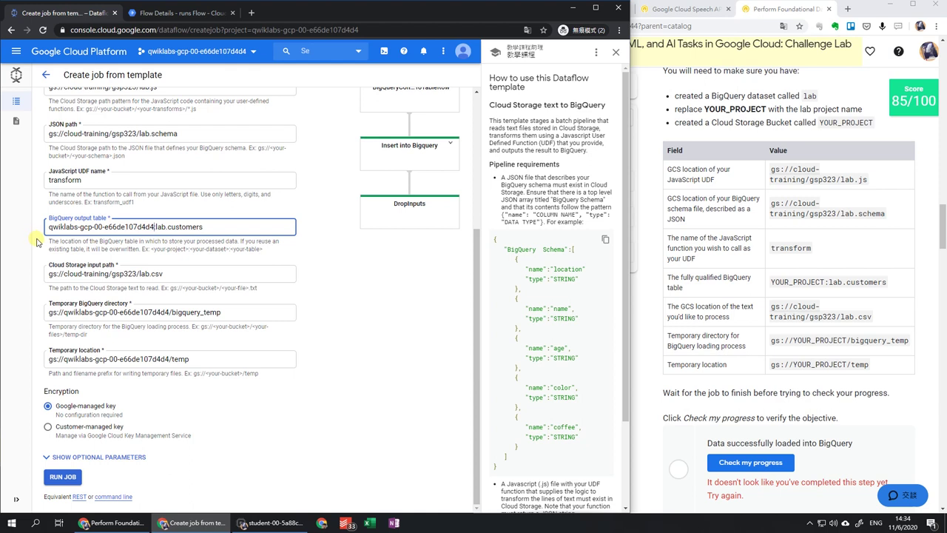
Run the configured lab-transform2 Dataflow job
click(64, 477)
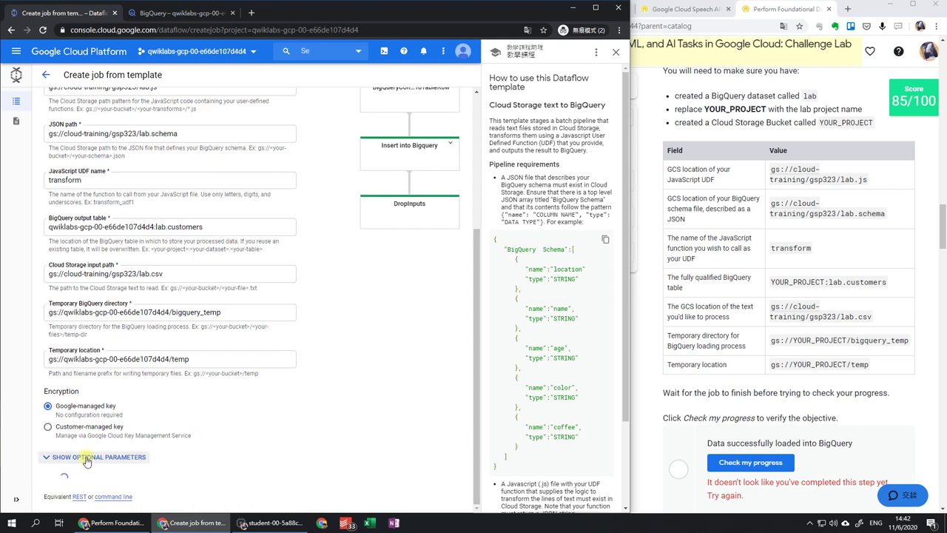
click(80, 457)
scroll(82, 459, down, 5)
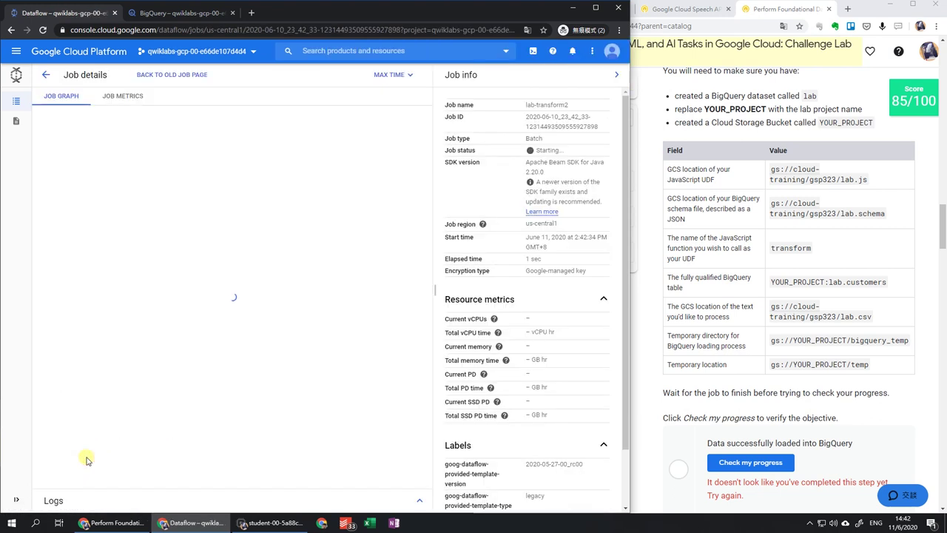
Reload the Dataflow job list and open the lab-transform2 job to review its job graph and metrics
click(45, 74)
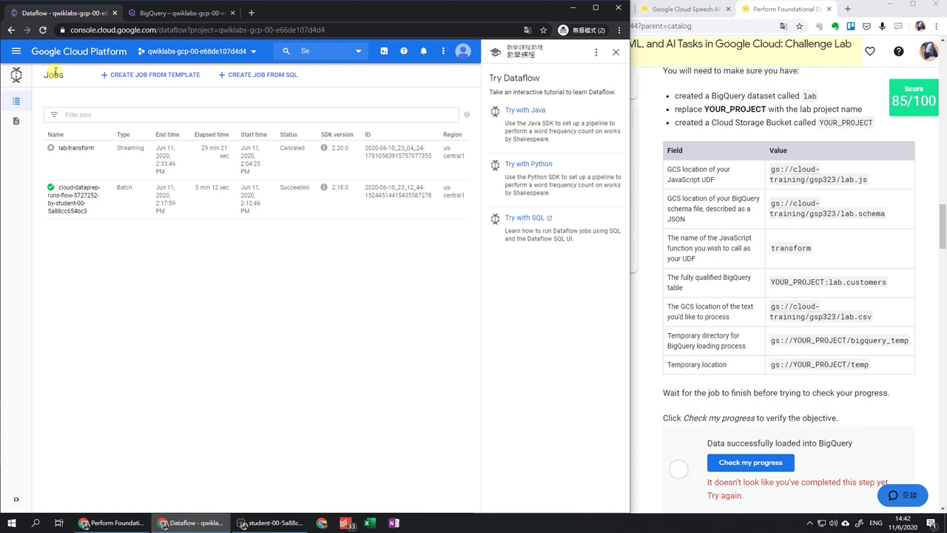
click(43, 30)
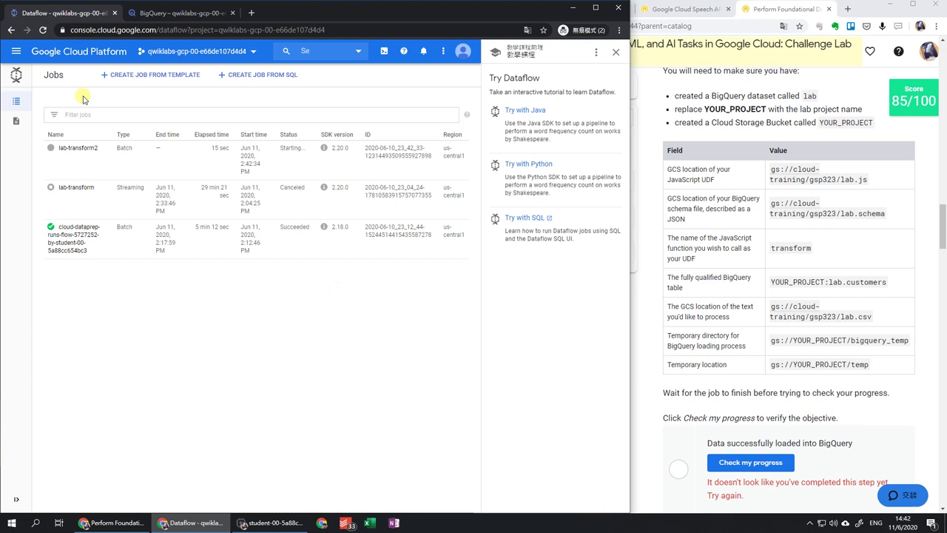
click(88, 149)
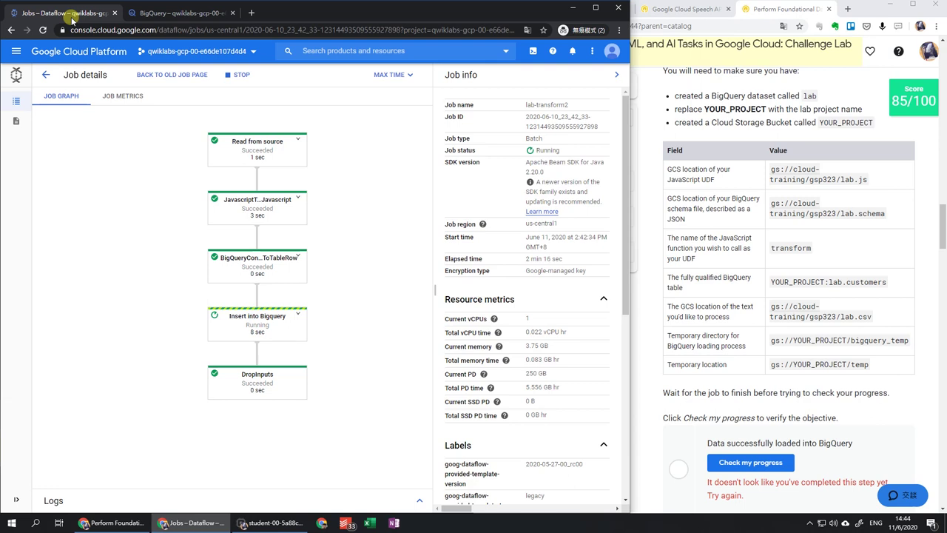
click(127, 98)
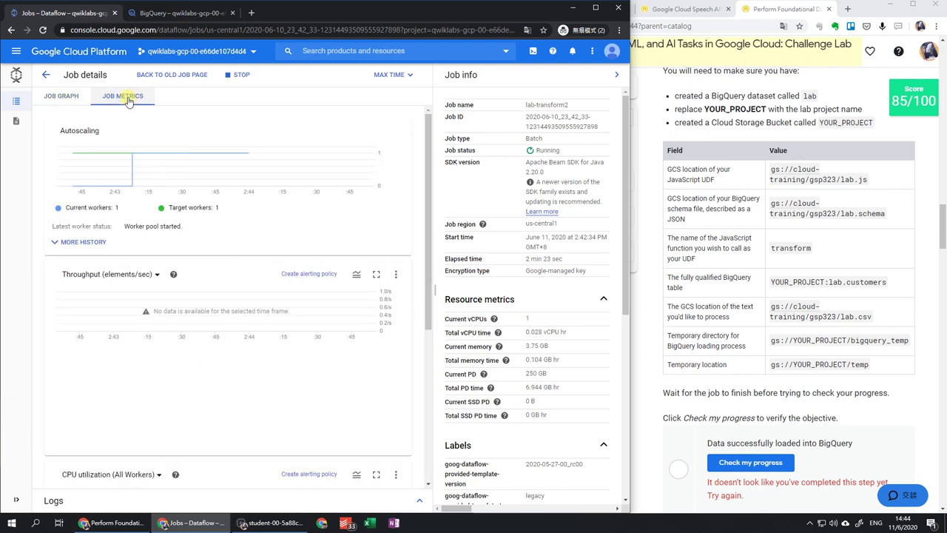
click(71, 97)
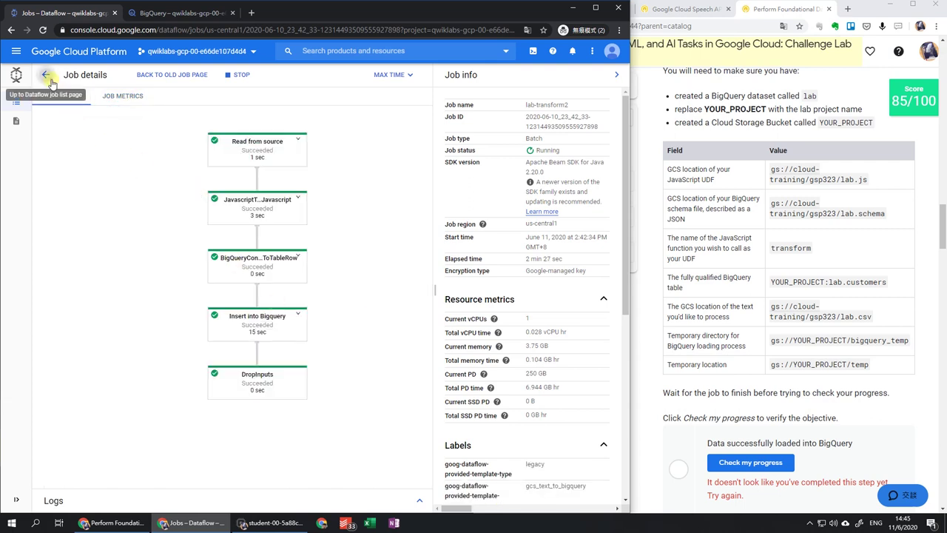
Return to the Dataflow job list, reload it, close the tutorial pane and check progress on the BigQuery data load
click(47, 77)
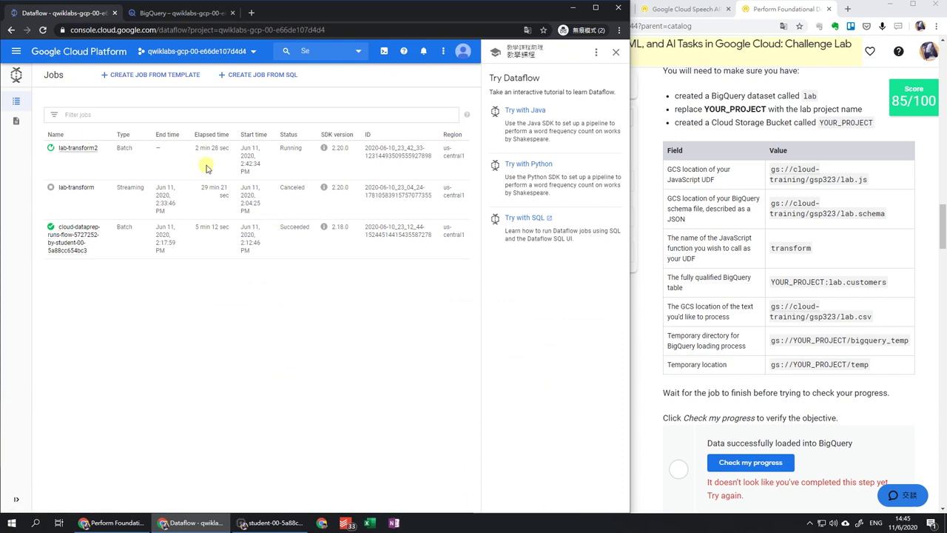
click(42, 31)
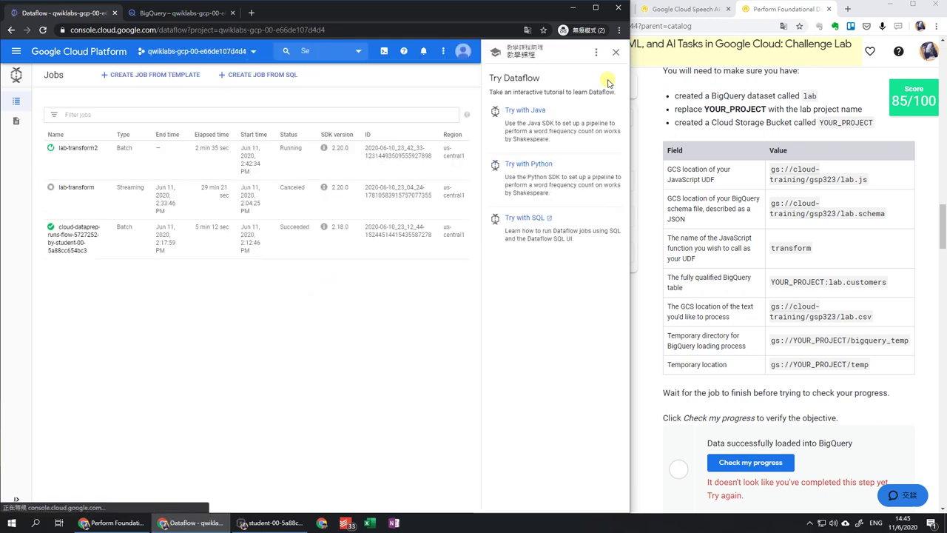
click(616, 54)
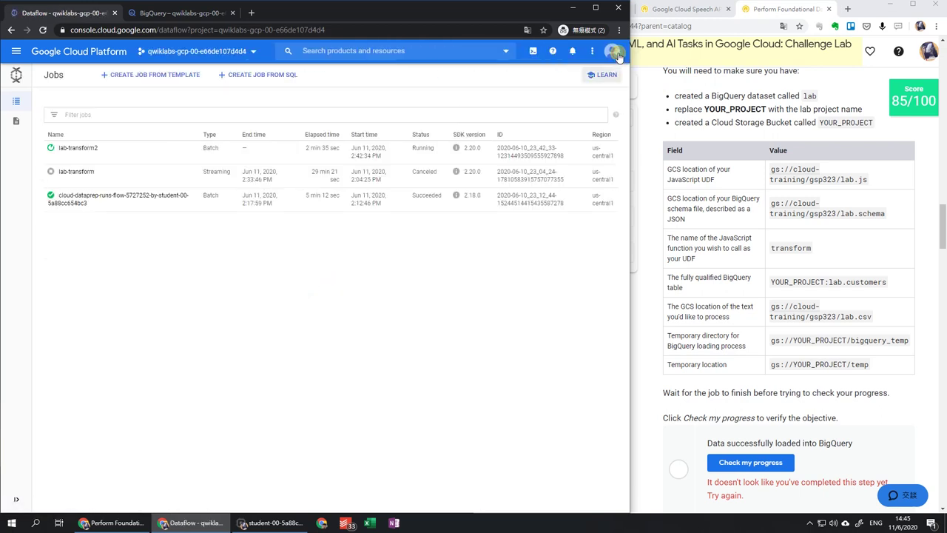
click(782, 462)
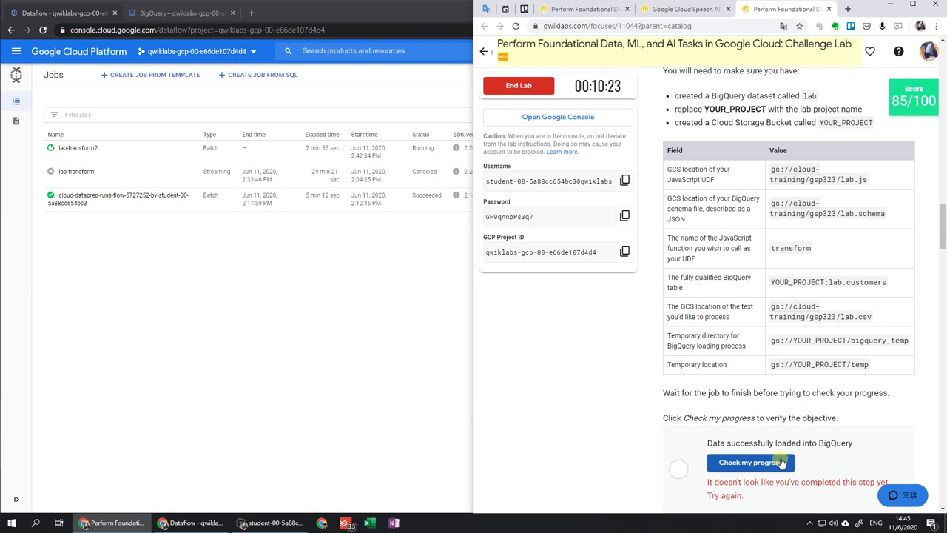
Reopen the lab-transform2 job and view its metrics and status until it finishes
click(57, 148)
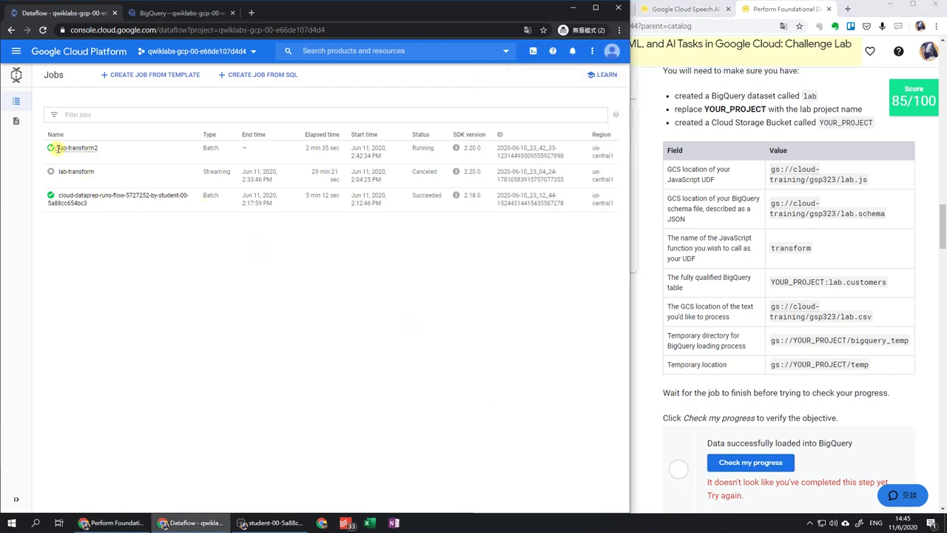
click(63, 149)
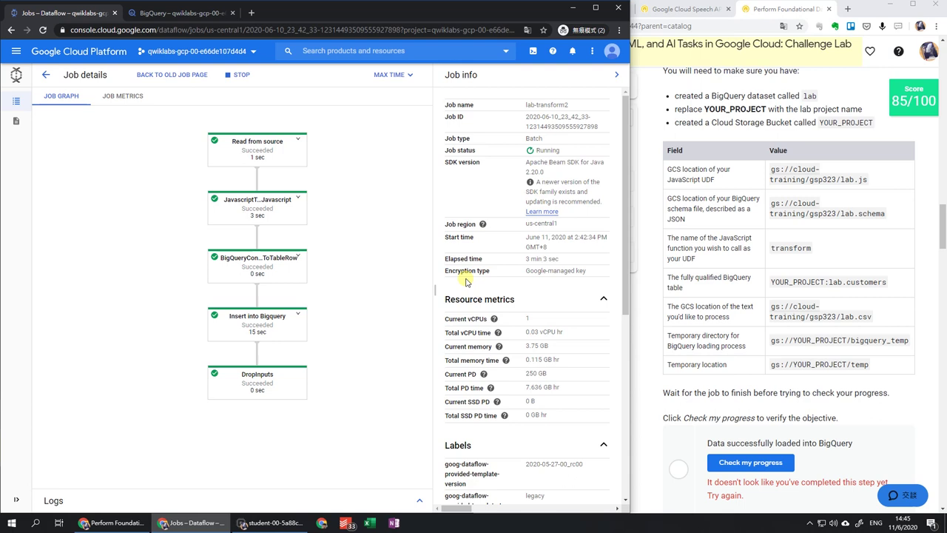
click(135, 99)
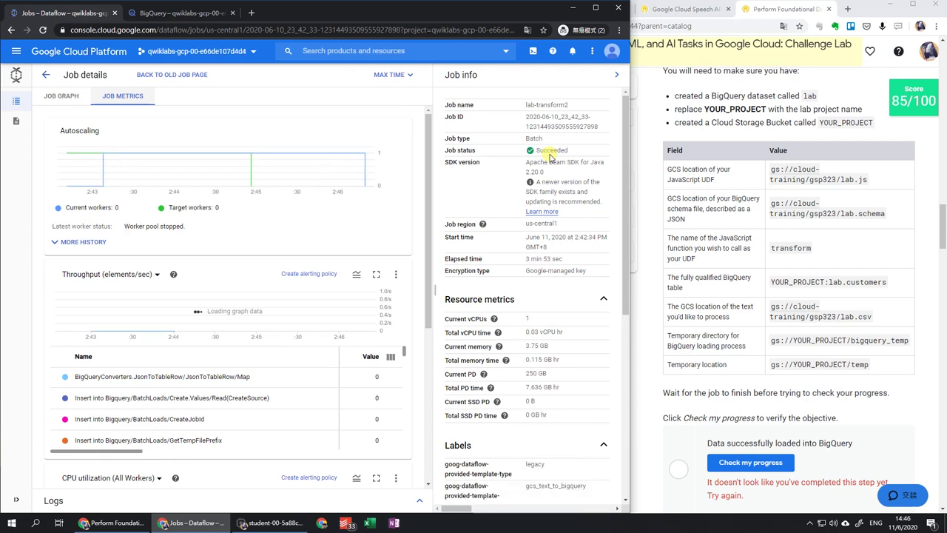
Check progress on the BigQuery data load and run the scoring step for the simple Dataflow job
click(731, 464)
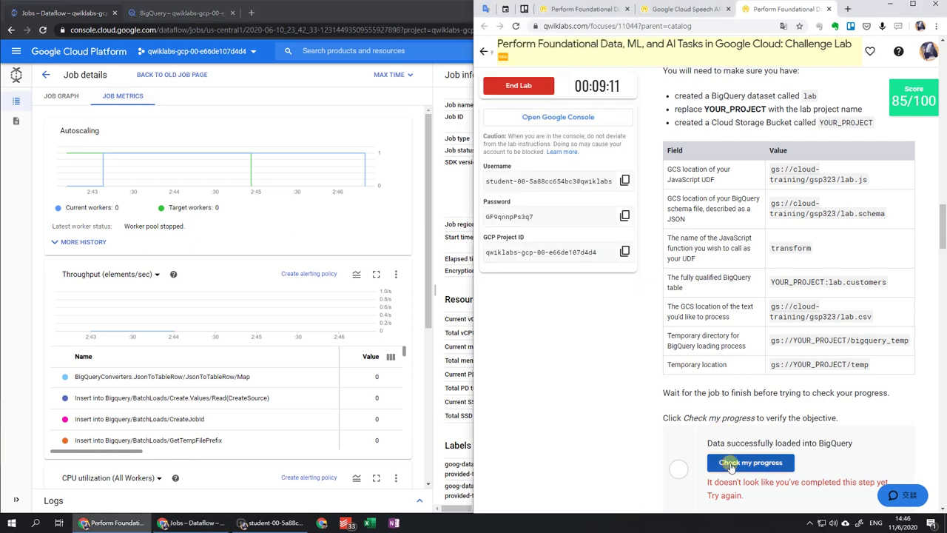
mouse_move(919, 105)
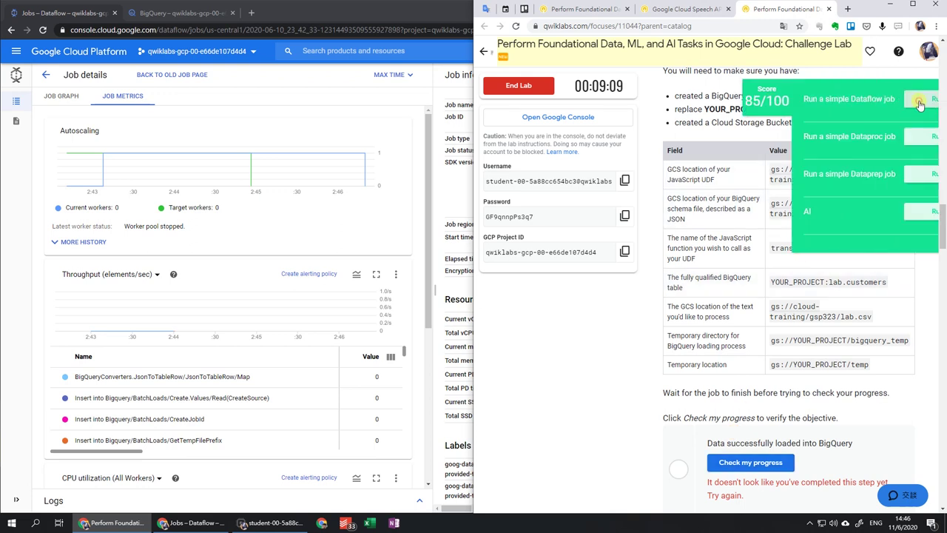
click(856, 100)
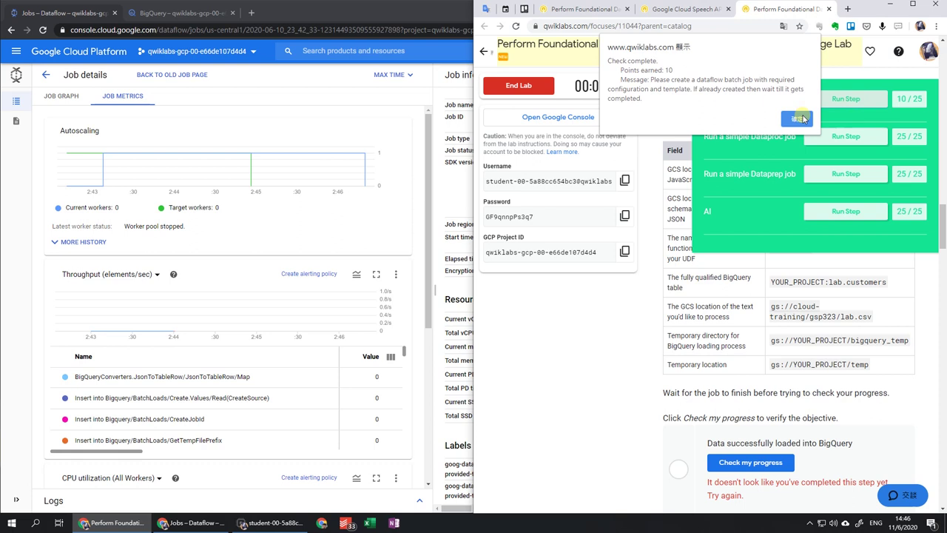
click(800, 118)
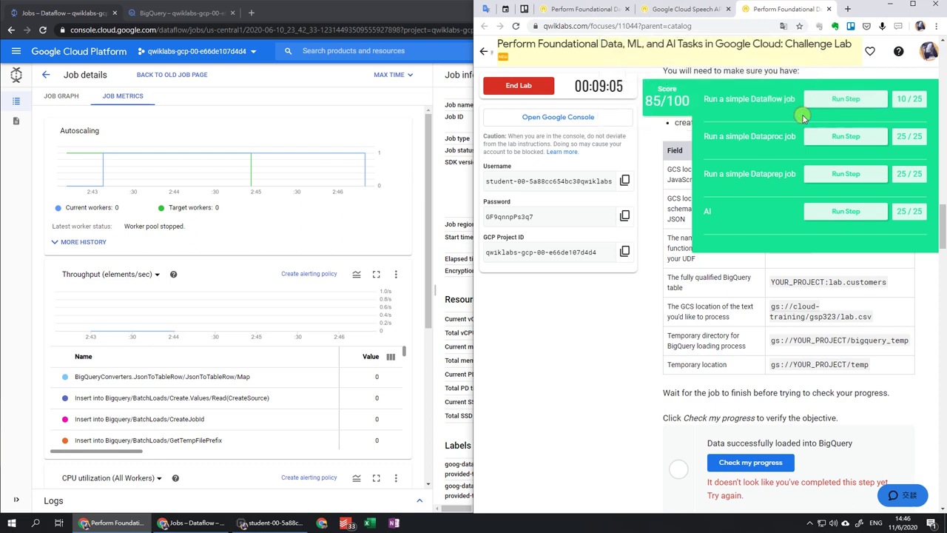
Reload the Dataflow job list and rerun the scoring step for the simple Dataflow job, closing the result message
click(44, 80)
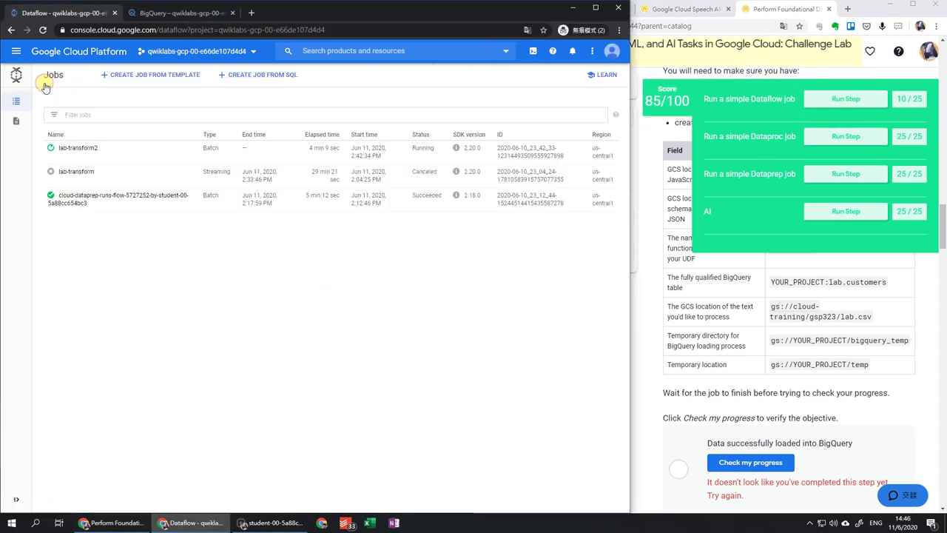
click(43, 29)
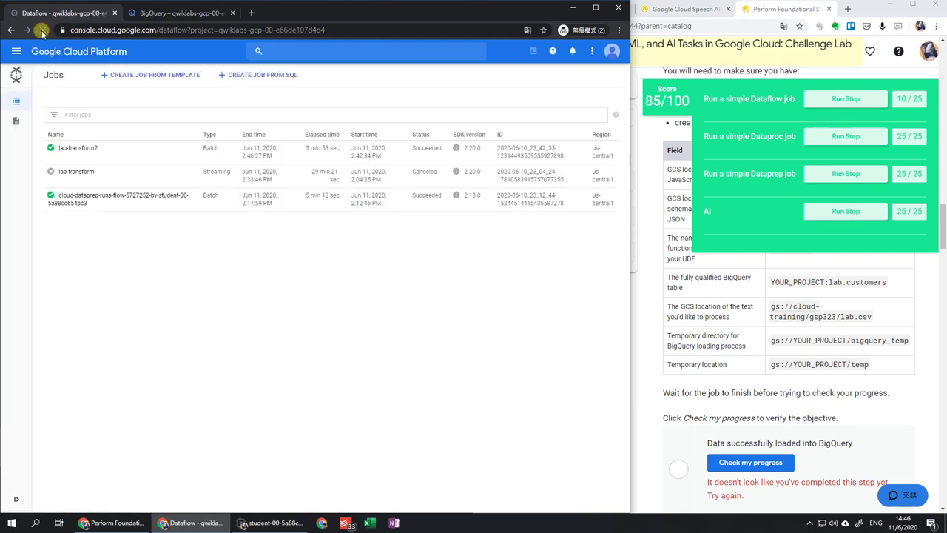
click(847, 102)
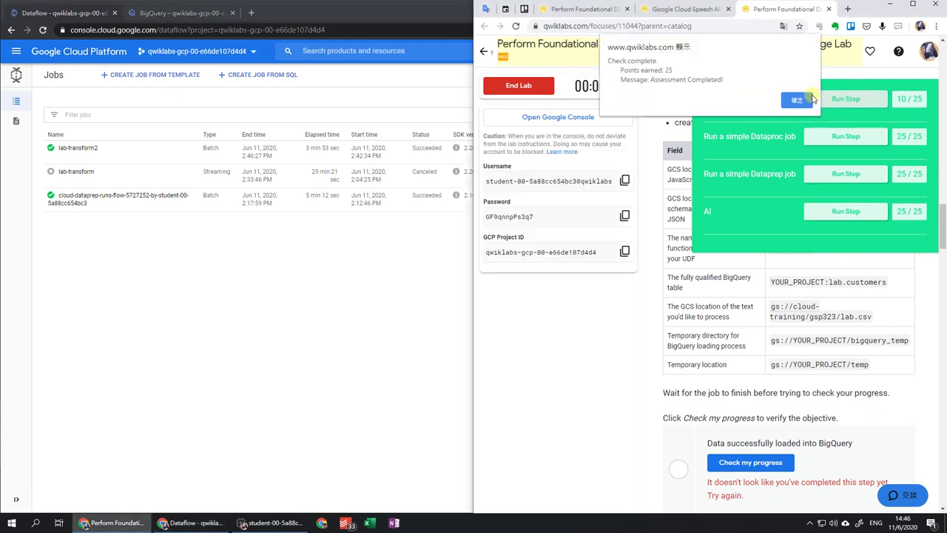
click(806, 101)
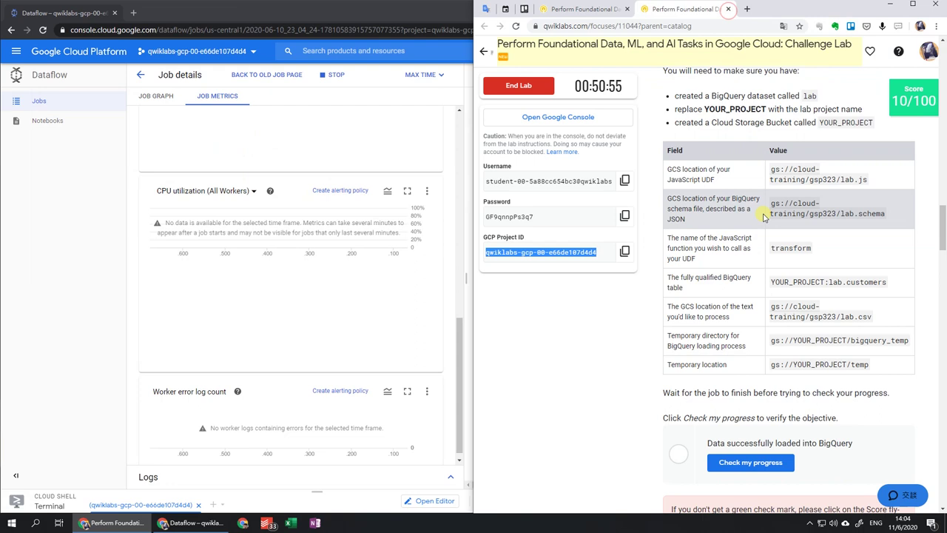
Go through the Task 2 Dataproc instructions and open the Dataproc Clusters page
scroll(763, 218, down, 5)
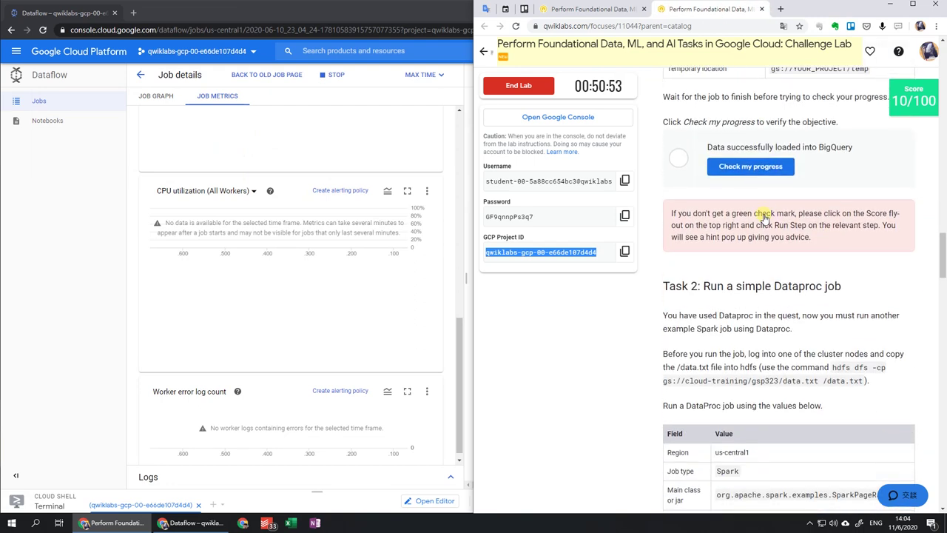
scroll(765, 218, down, 2)
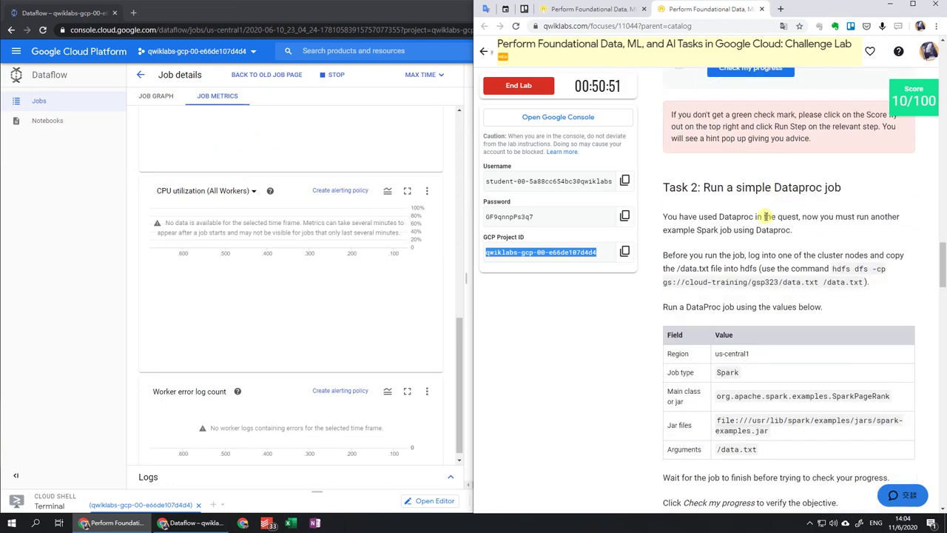
scroll(764, 218, down, 1)
scroll(764, 219, down, 1)
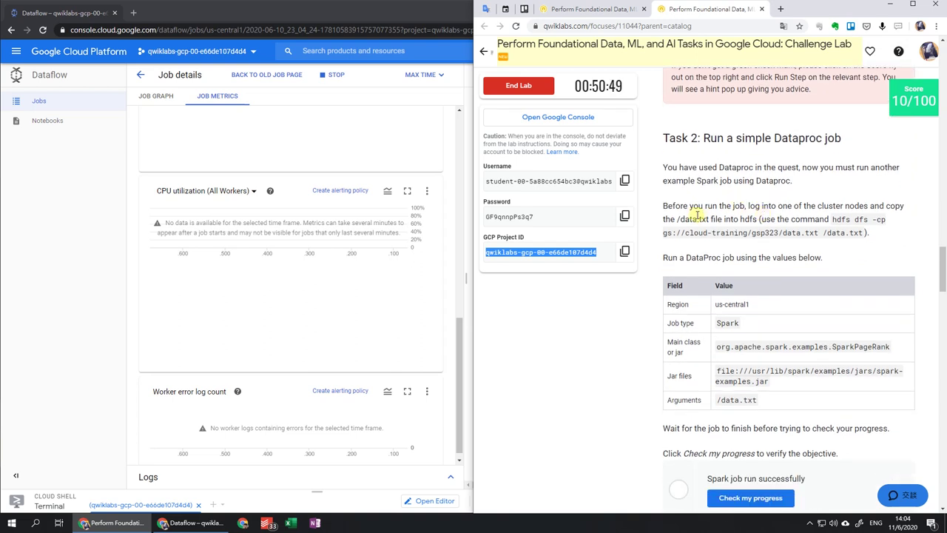
click(14, 50)
click(15, 49)
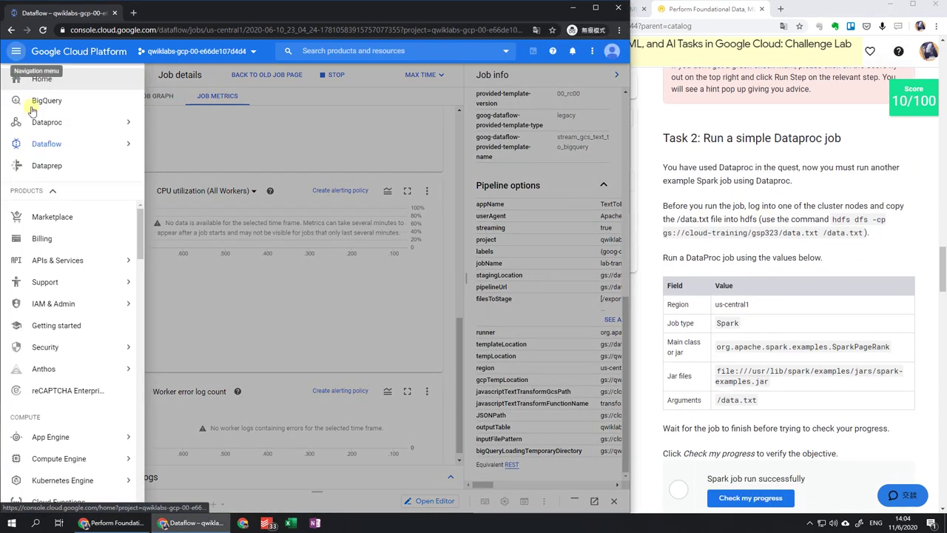
mouse_move(85, 118)
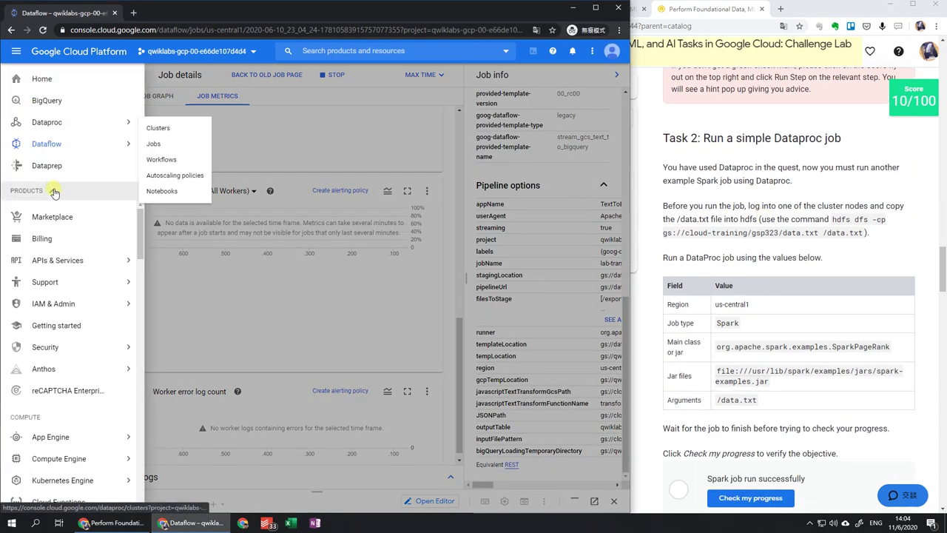
click(86, 123)
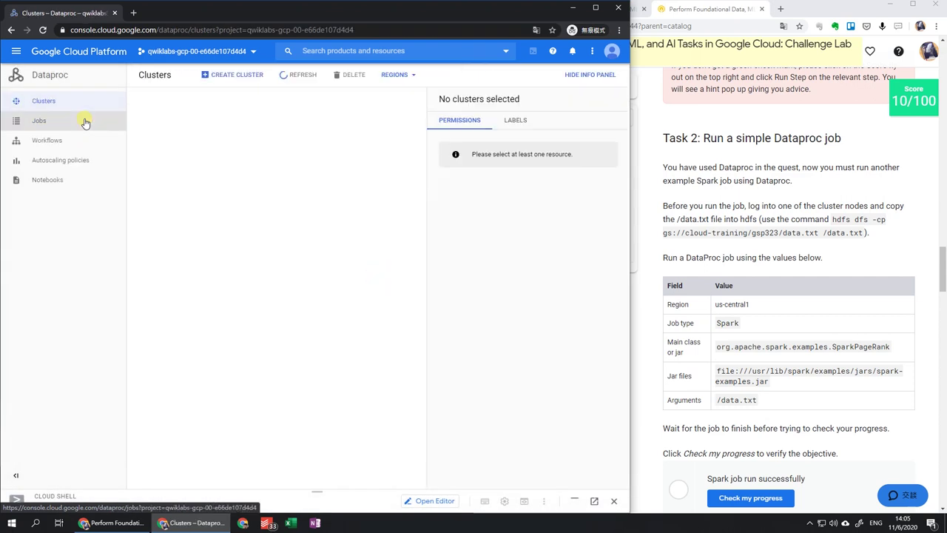
Create a Dataproc cluster in region us-central1, keeping the standard cluster mode and default machine settings
click(208, 83)
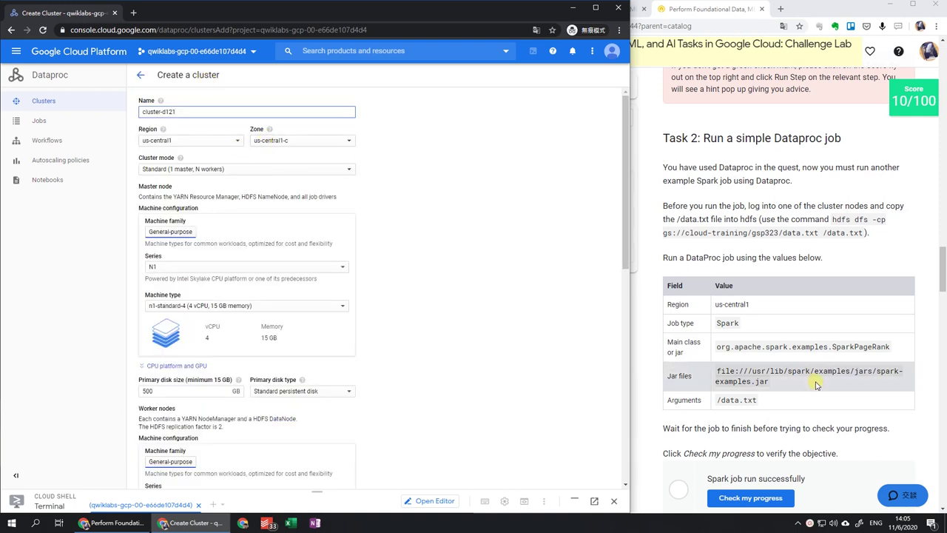
double_click(219, 140)
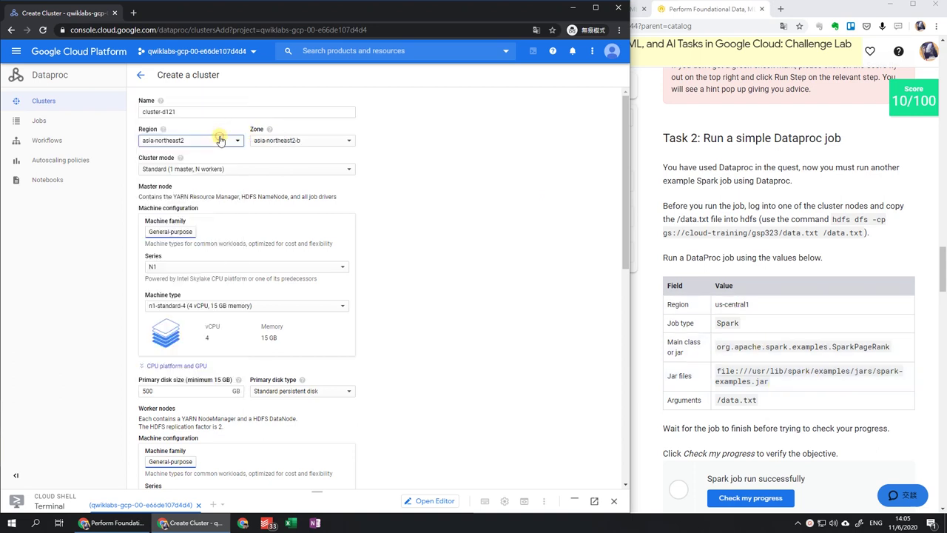
click(219, 139)
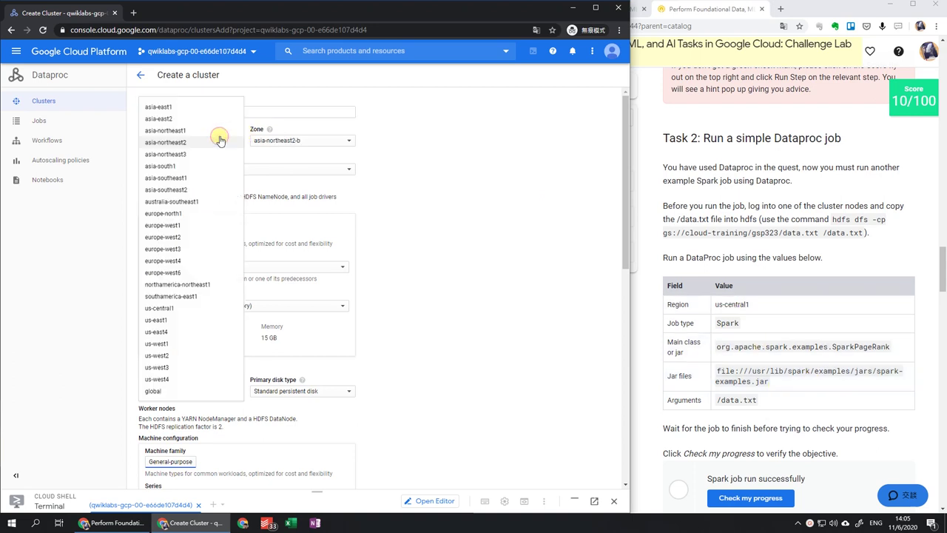
click(203, 309)
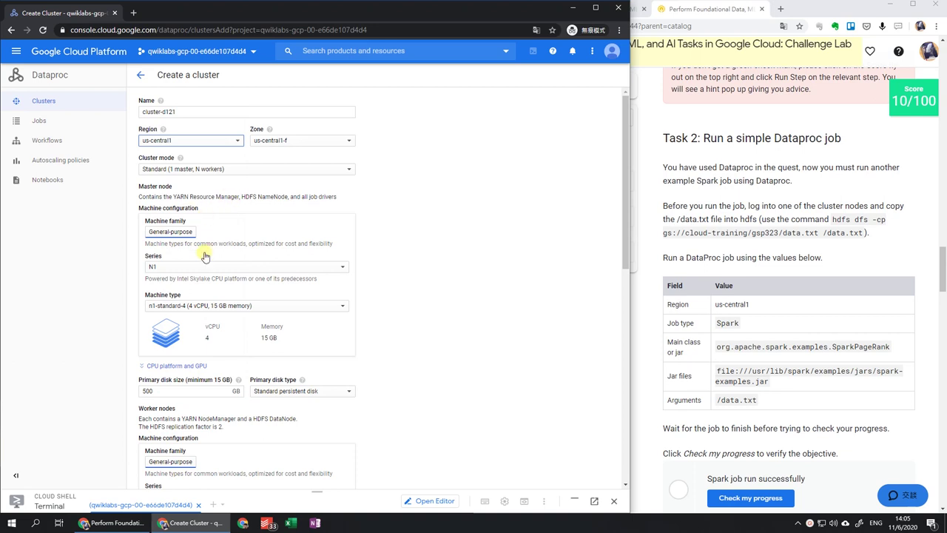
scroll(321, 318, down, 5)
scroll(322, 320, down, 5)
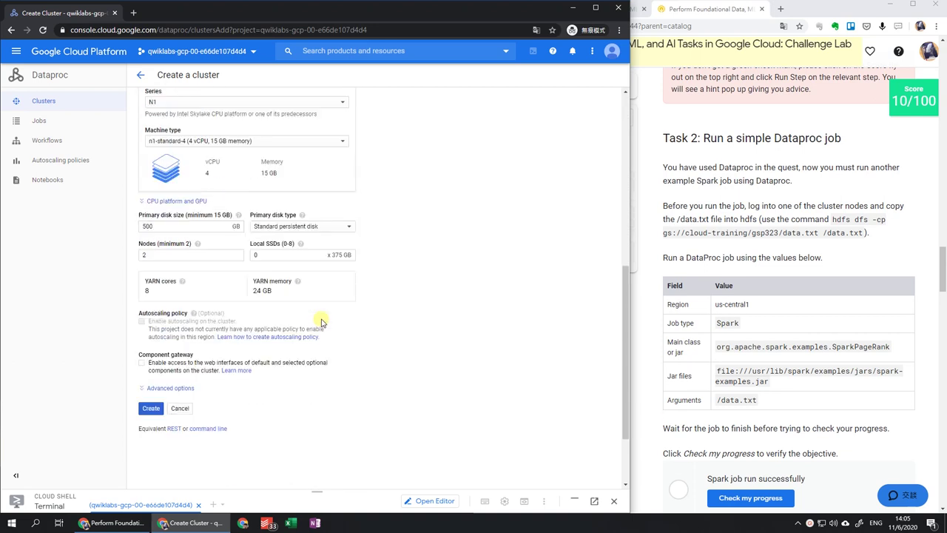
click(153, 410)
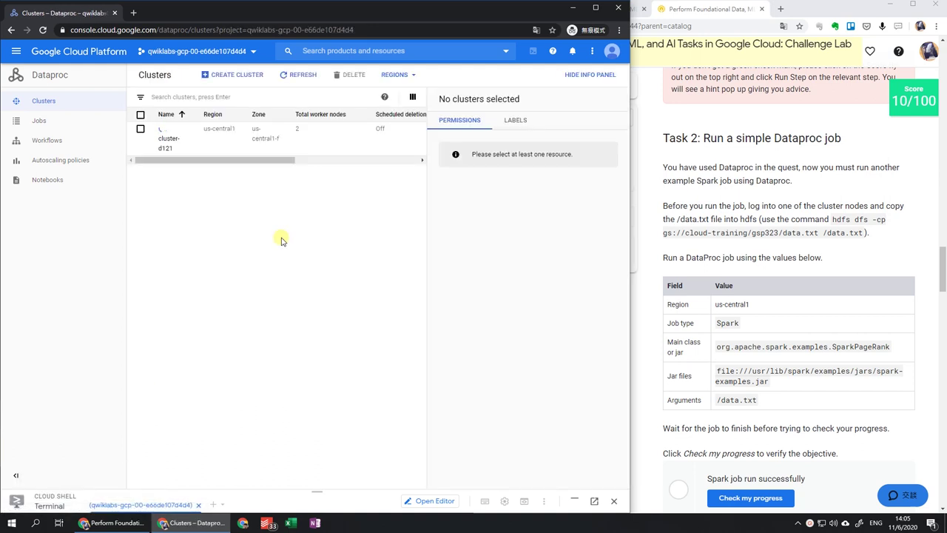
Open the new cluster's VM instances list and look ahead to the Task 3 Dataprep instructions
click(169, 142)
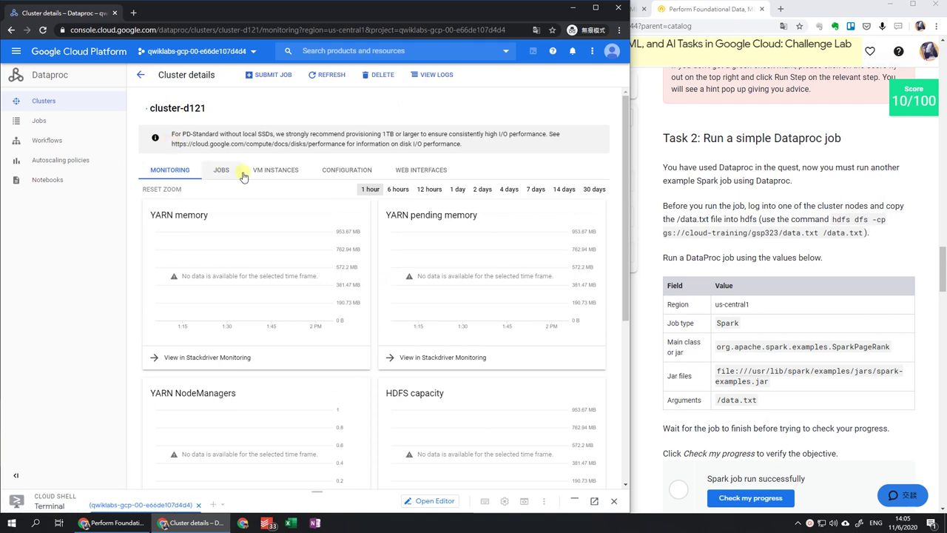
click(273, 170)
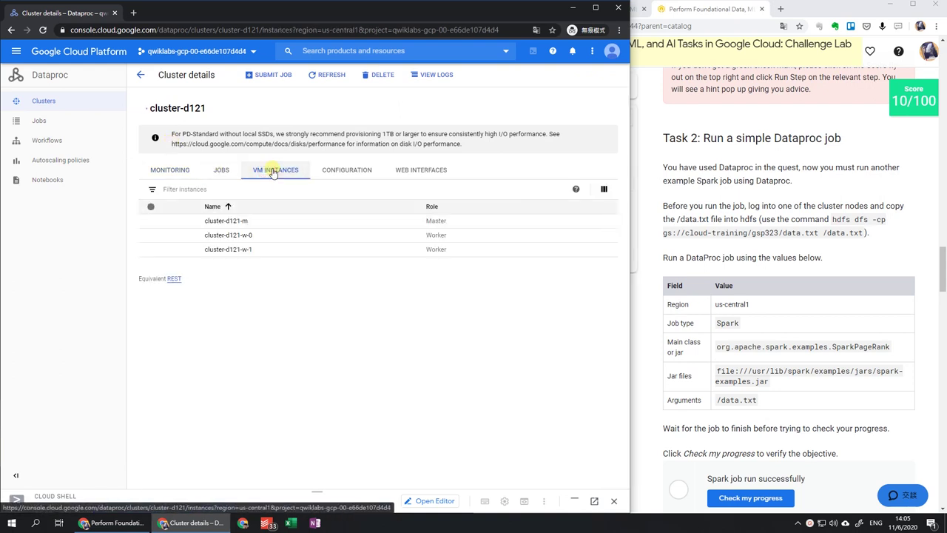
scroll(834, 205, down, 3)
scroll(834, 205, down, 3)
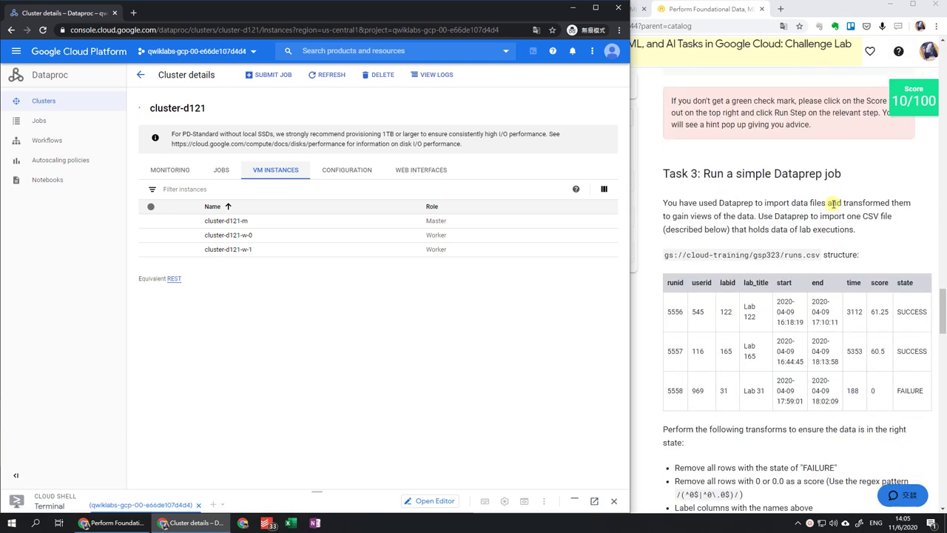
Open Dataprep for the lab project and accept the Google Dataprep Terms of Service
click(15, 56)
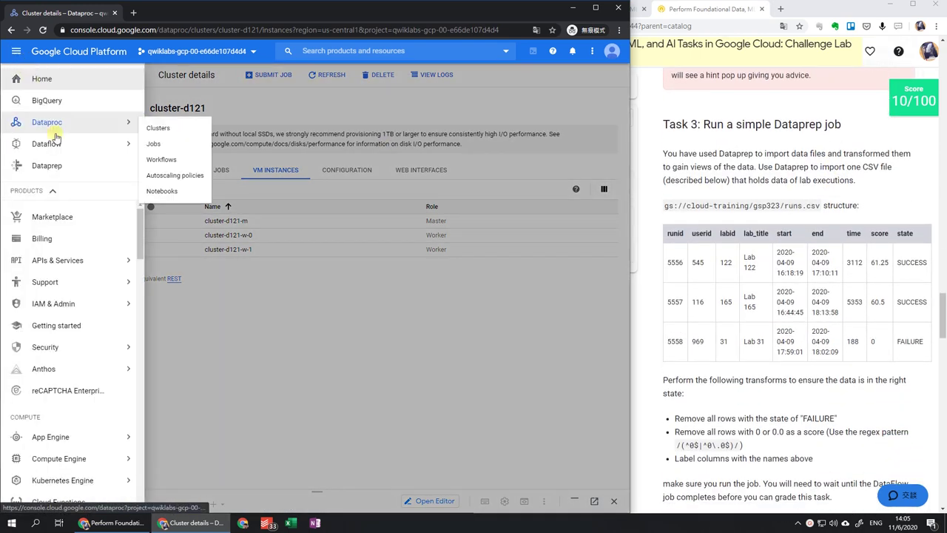
click(68, 176)
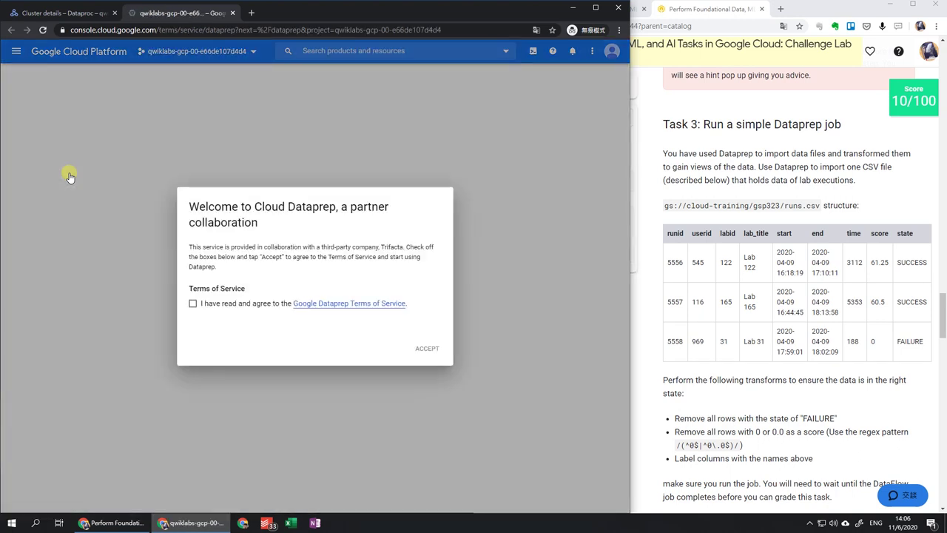
click(220, 311)
click(424, 350)
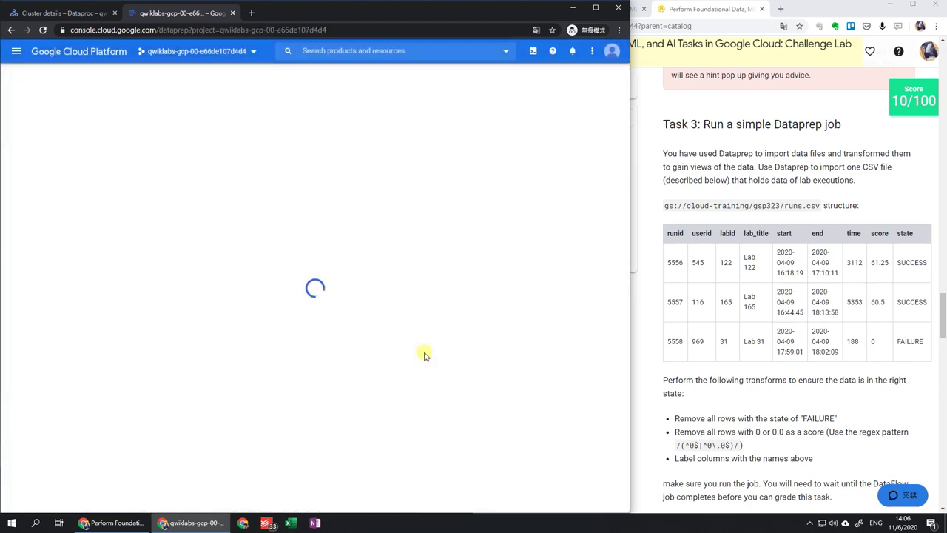
Authorize sharing account information with Trifacta and allow it to access the project data
click(272, 205)
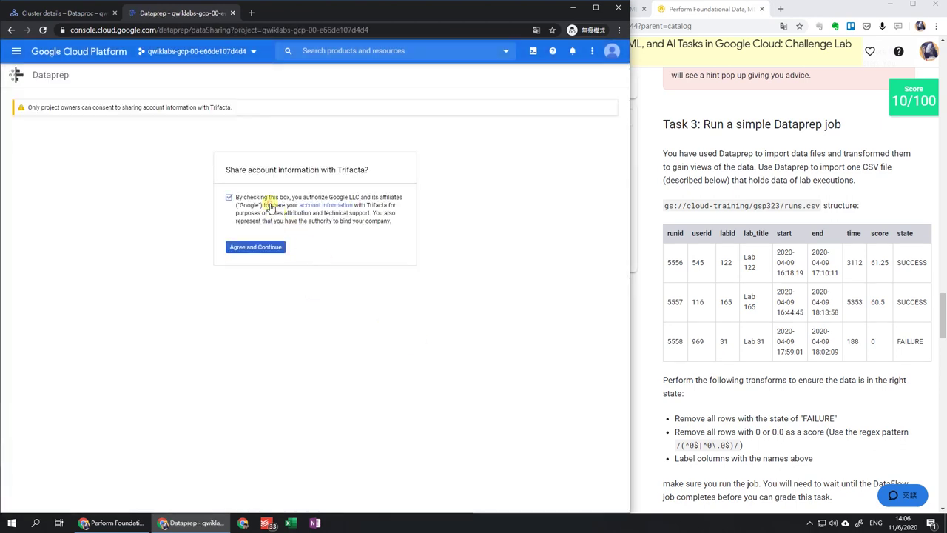
click(275, 248)
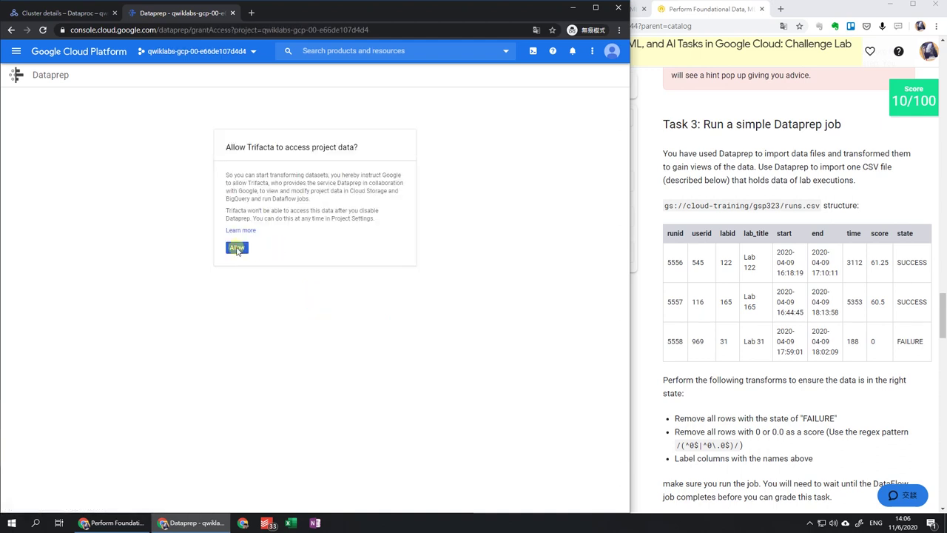
click(236, 248)
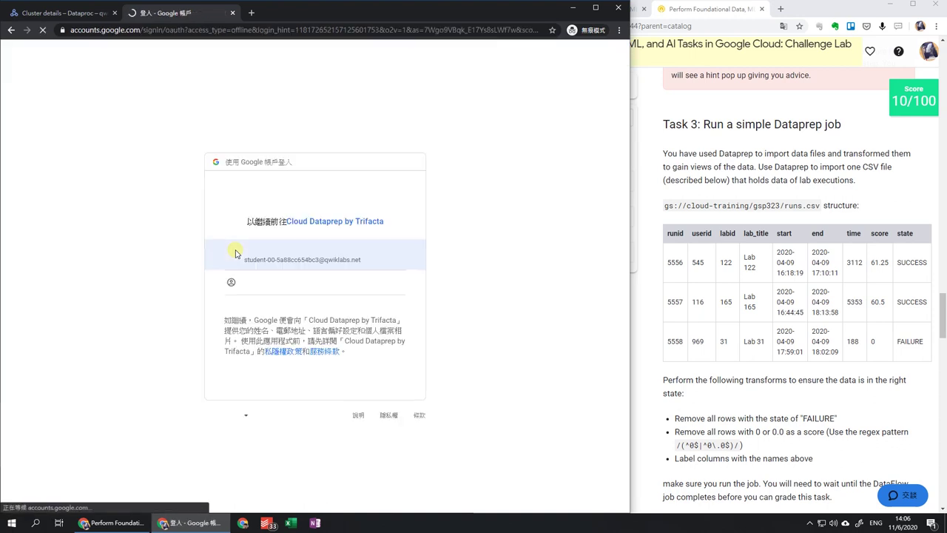
Sign in with the student account and complete Dataprep's first-time setup, accepting the Trifacta terms and the default storage location
click(236, 253)
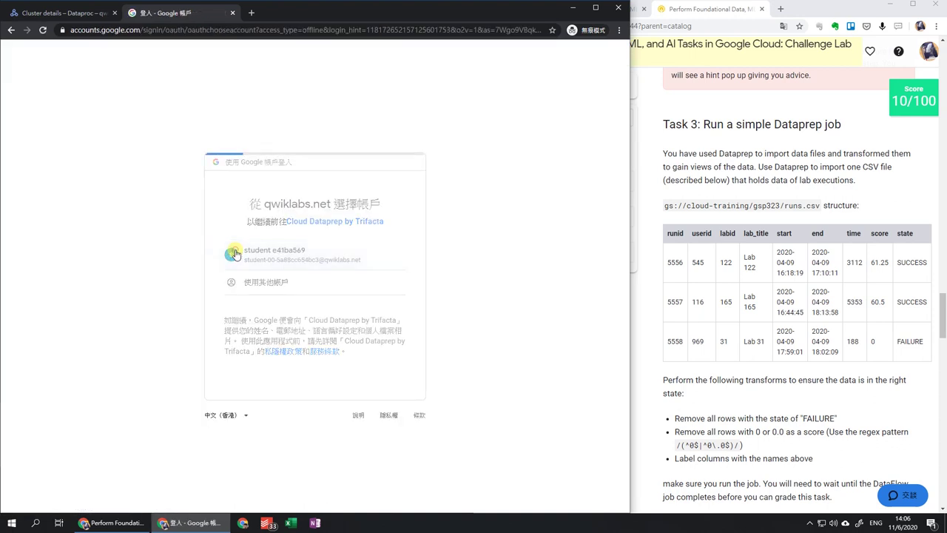
click(375, 394)
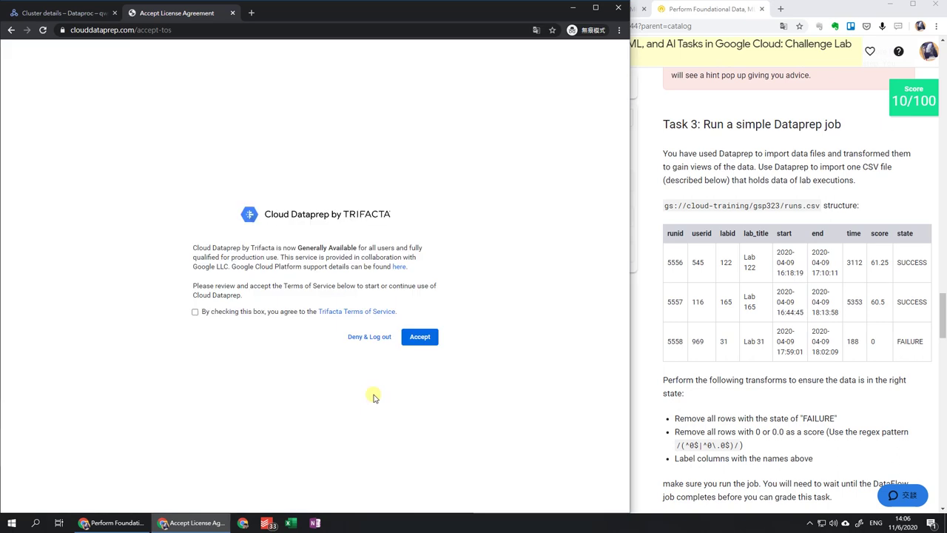
click(416, 341)
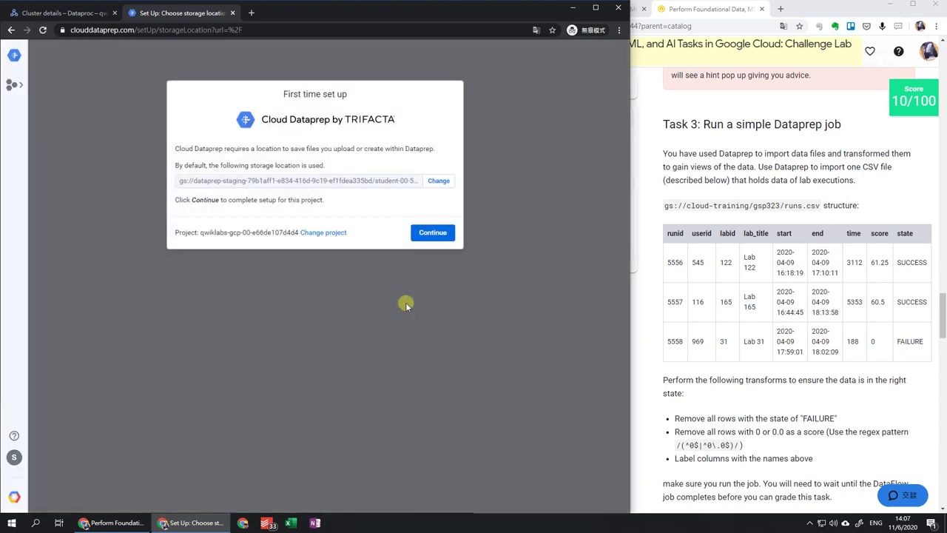
click(437, 241)
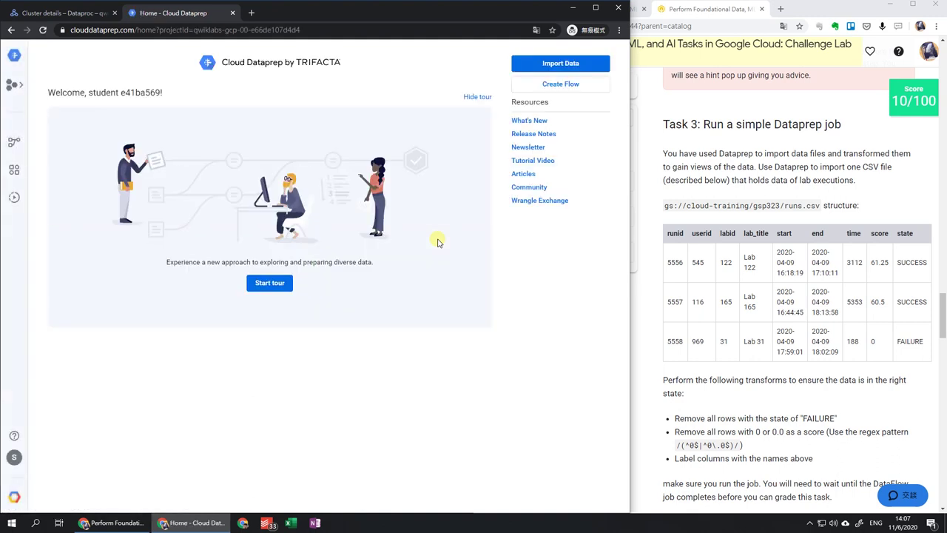
Choose the Cloud Storage file gs://cloud-training/gsp323/runs.csv as the dataset to import
click(566, 72)
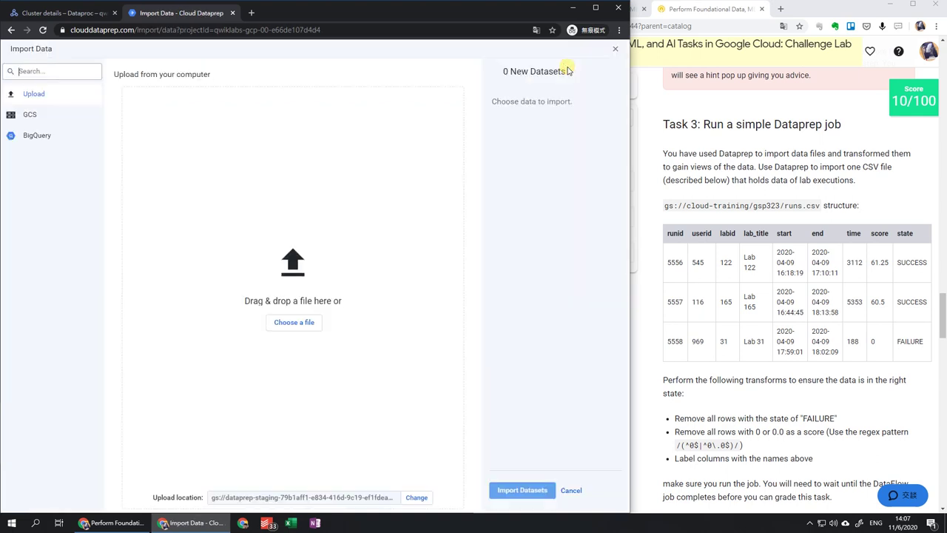
click(58, 108)
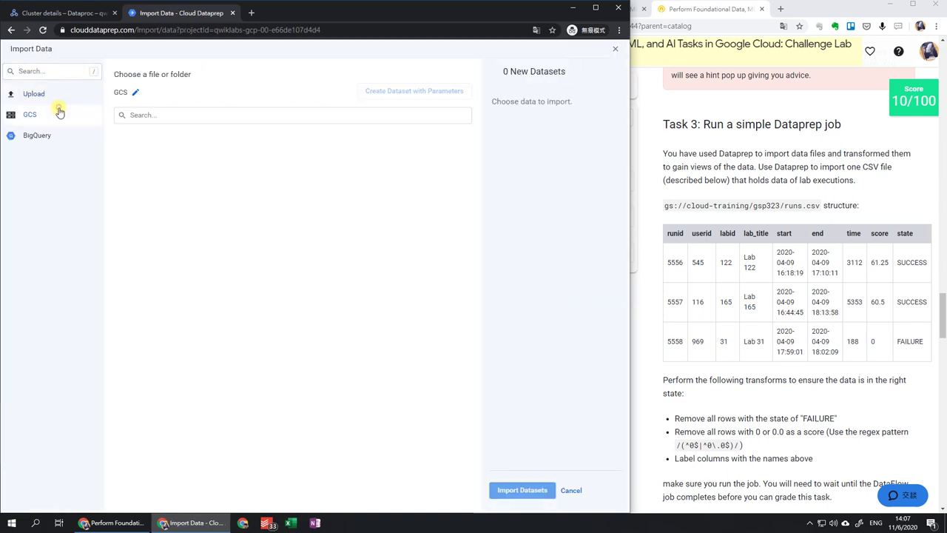
click(136, 91)
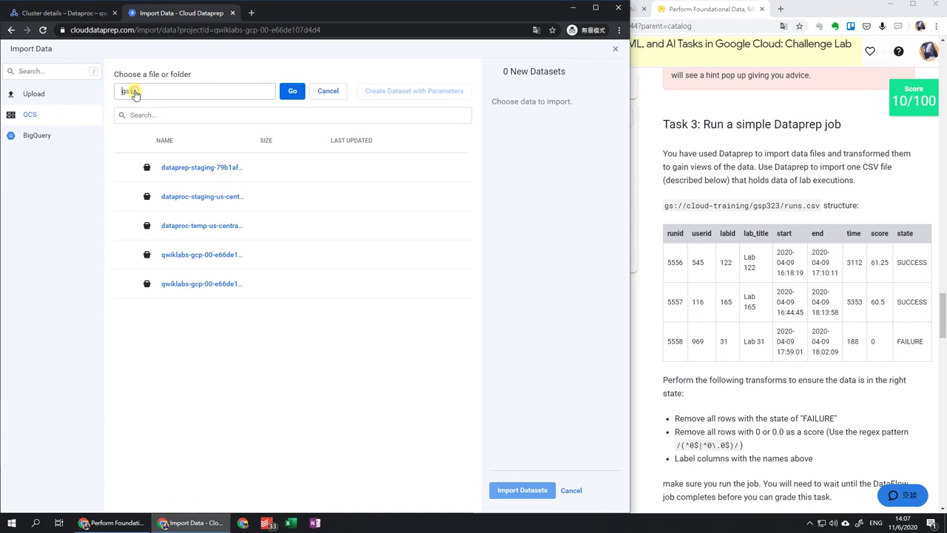
triple_click(730, 205)
key(ctrl+c)
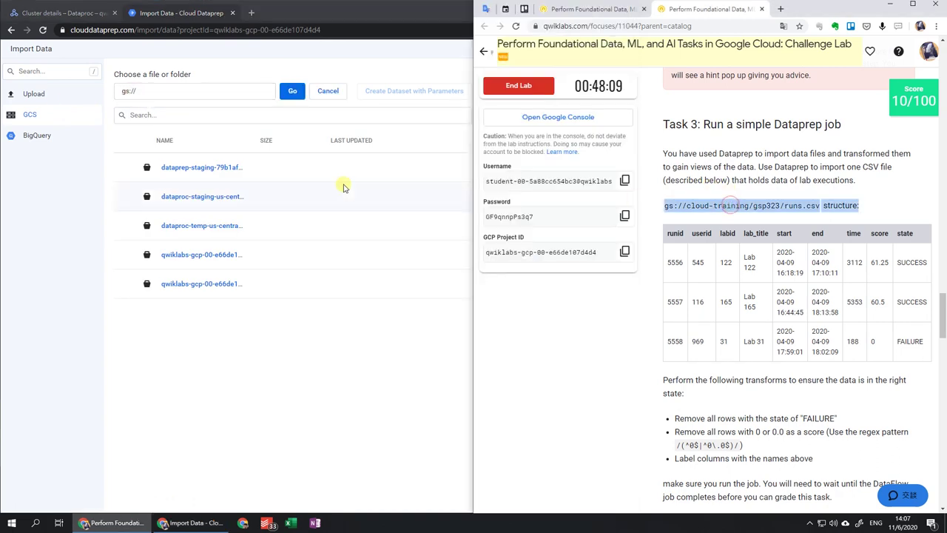
click(232, 96)
key(ctrl+a)
key(ctrl+v)
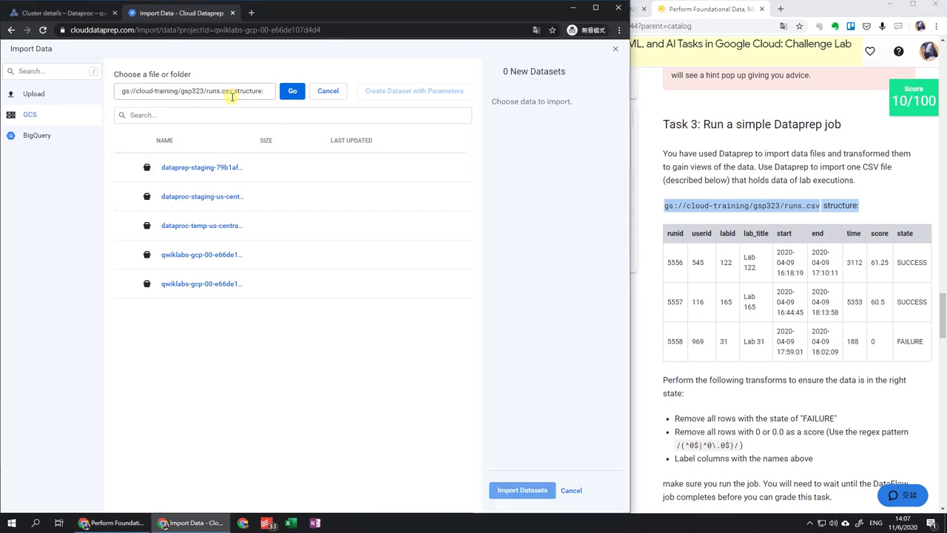
key(BackSpace)
key(BackSpace)
key(BackSpace)
key(BackSpace)
click(292, 90)
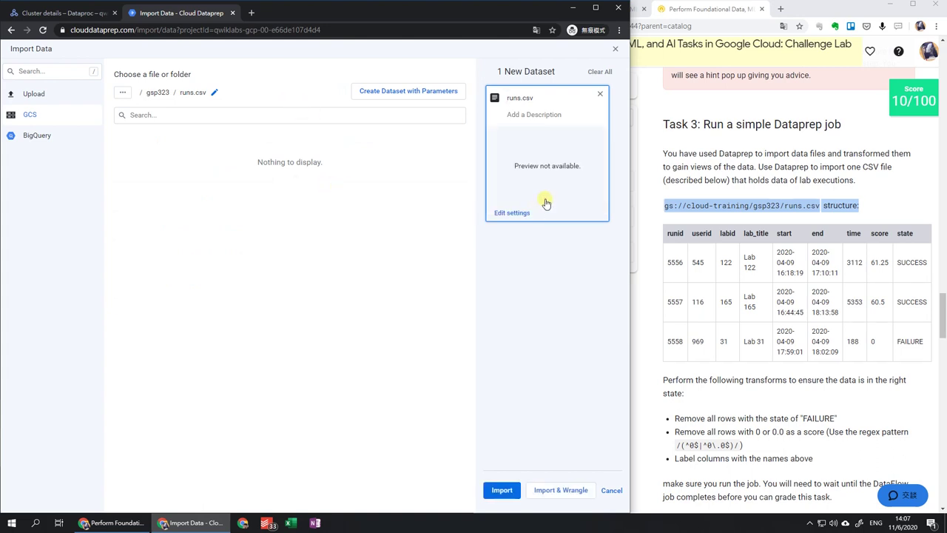
Save the runs.csv import settings with structure detection on, import the file for wrangling, and dismiss the Transformer introduction
click(545, 203)
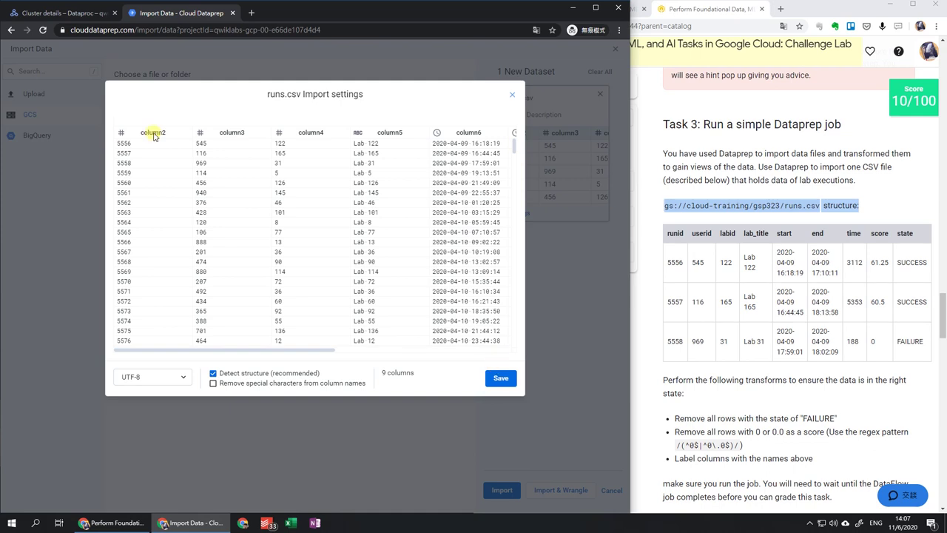
click(501, 378)
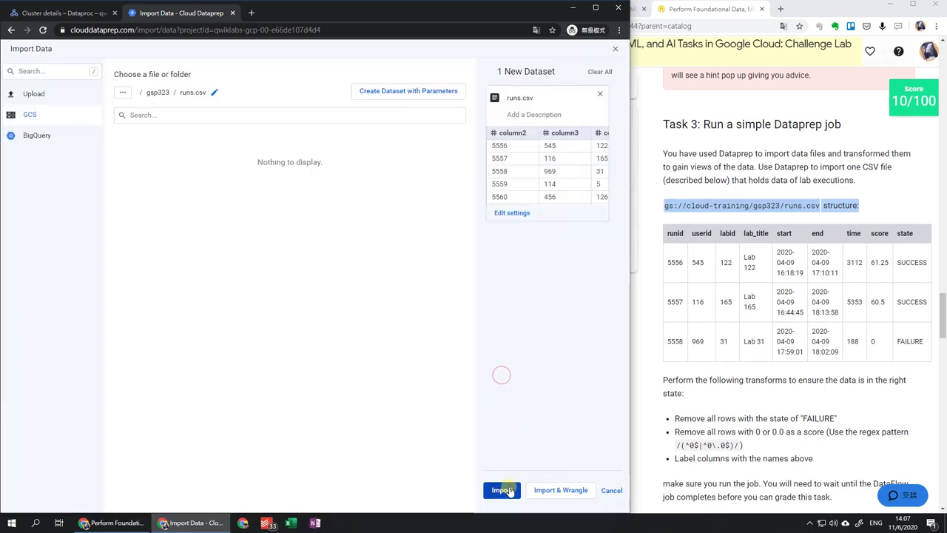
click(539, 496)
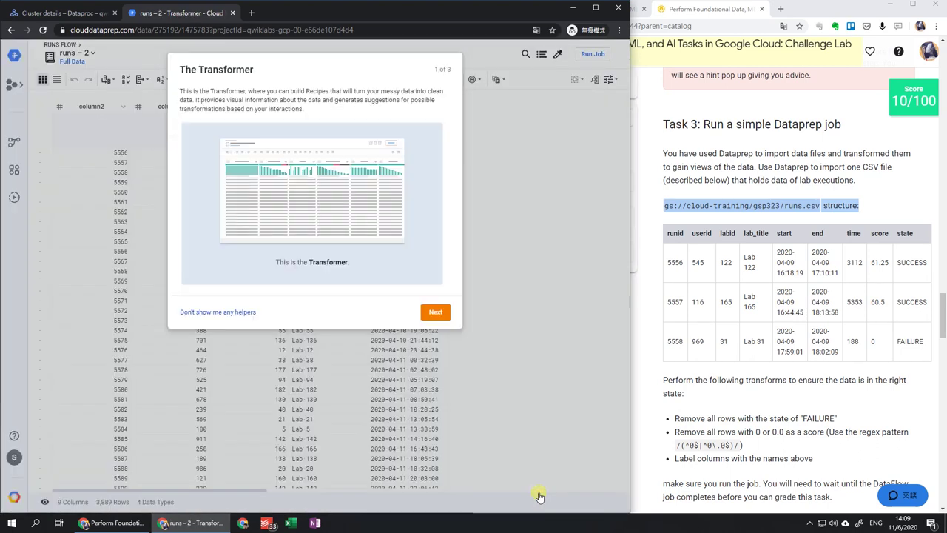
click(438, 313)
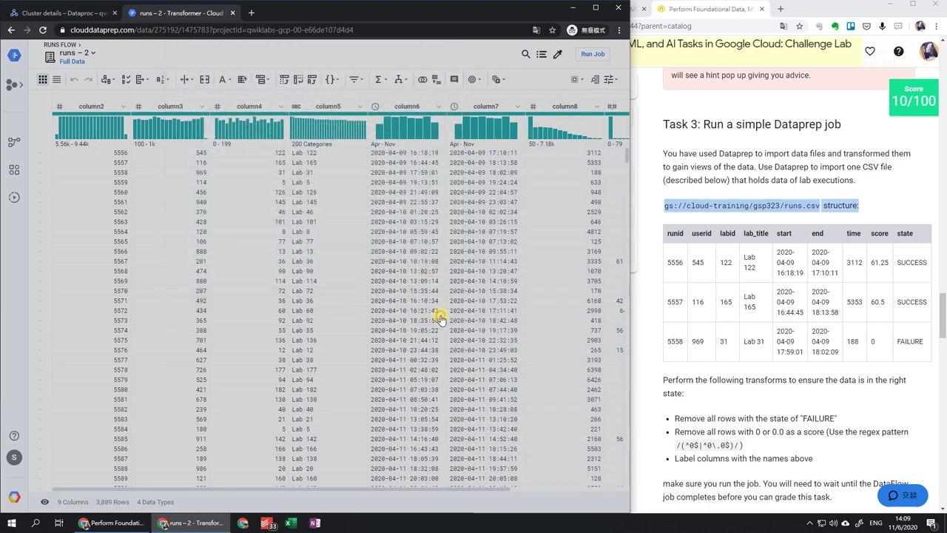
click(438, 314)
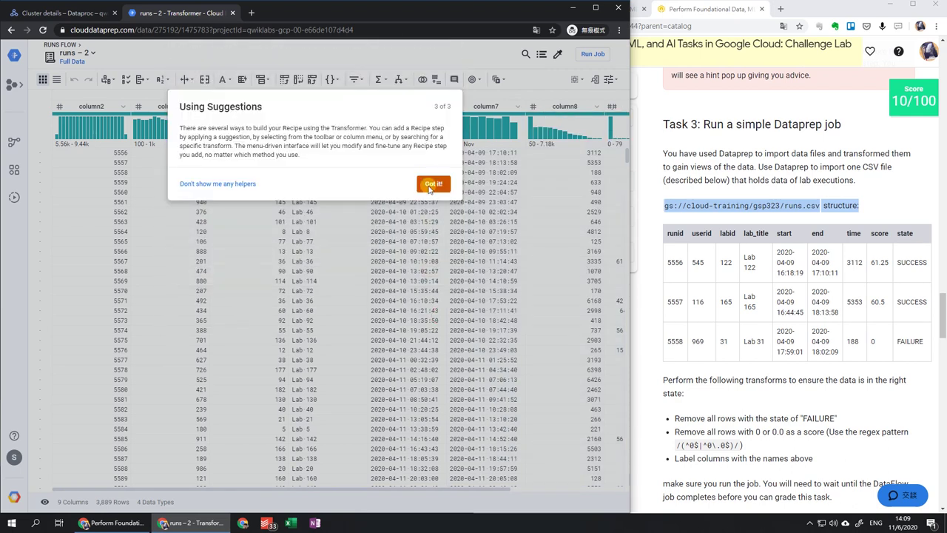
click(433, 184)
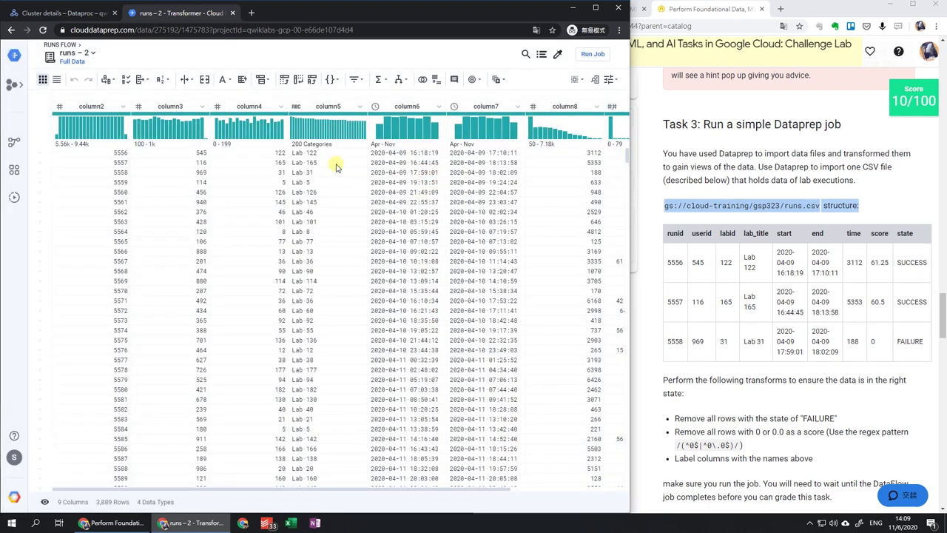
Delete all rows whose value in column10 is FAILURE
click(99, 107)
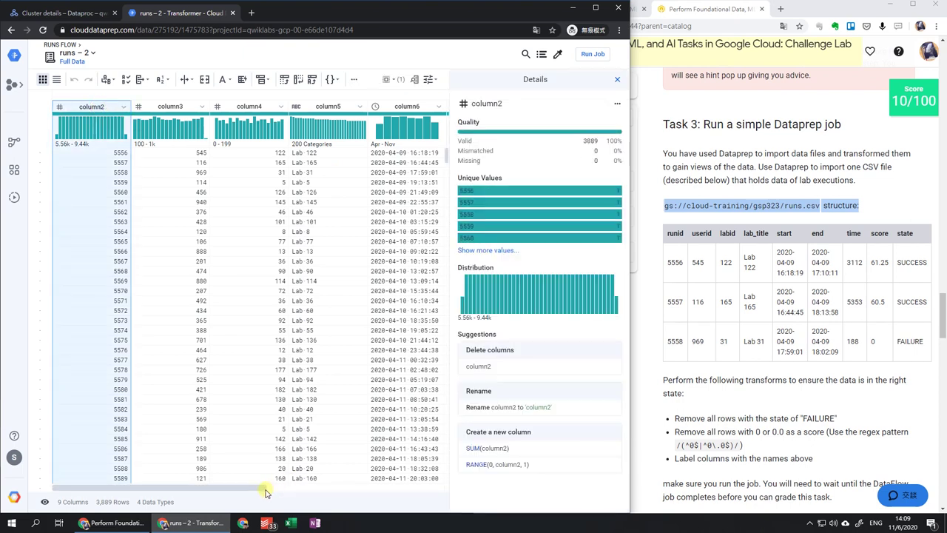
drag(263, 492, 463, 482)
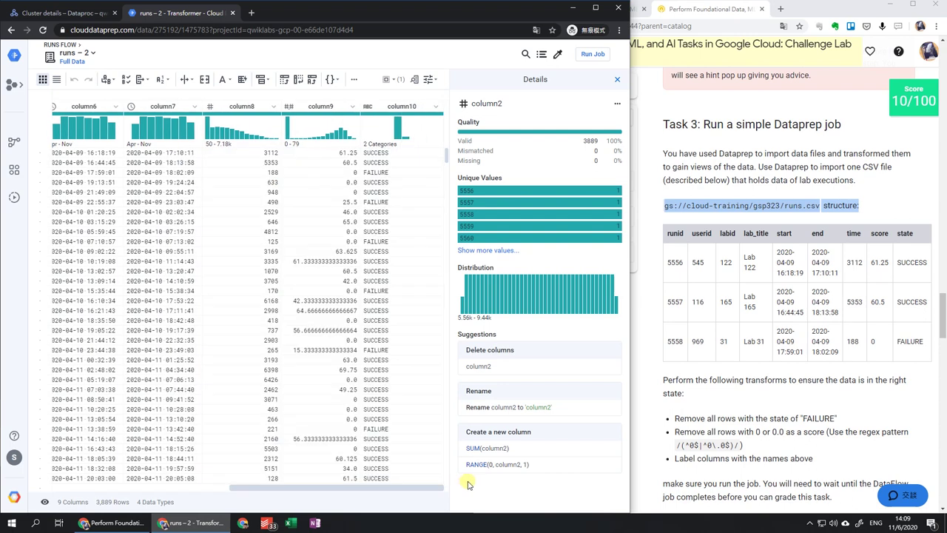
click(436, 110)
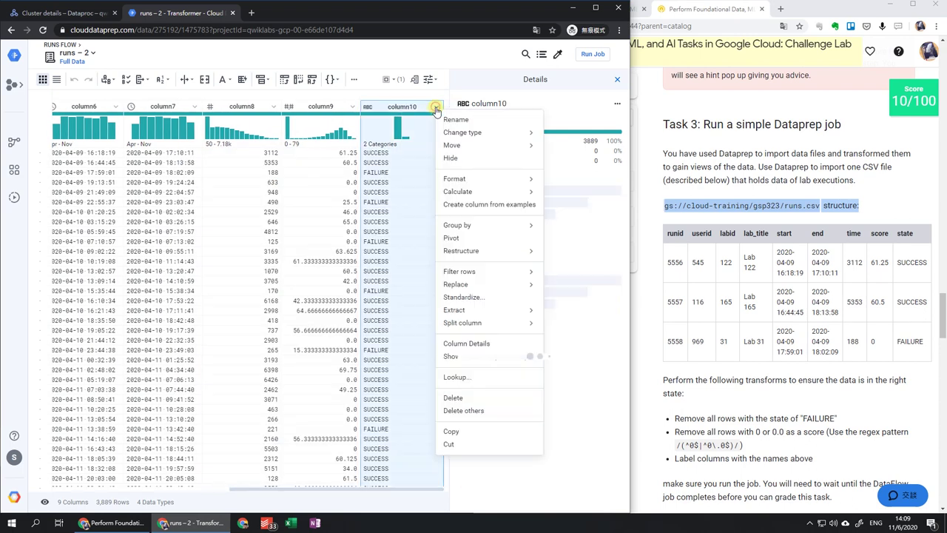
mouse_move(465, 178)
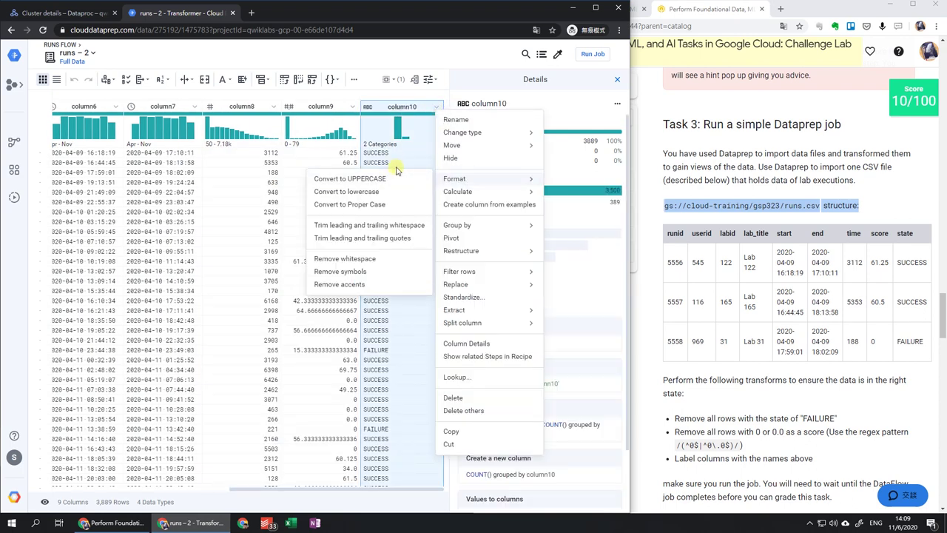
click(398, 161)
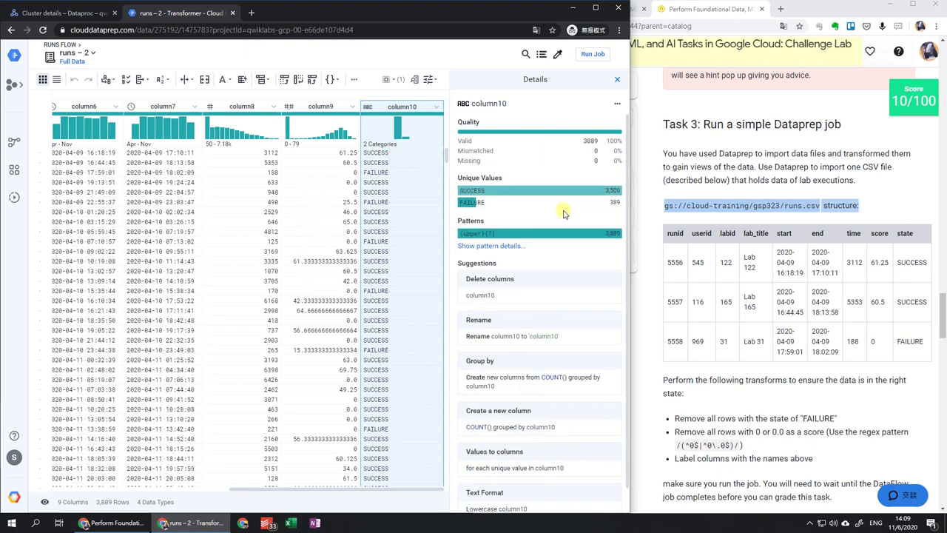
click(518, 191)
click(493, 205)
right_click(493, 204)
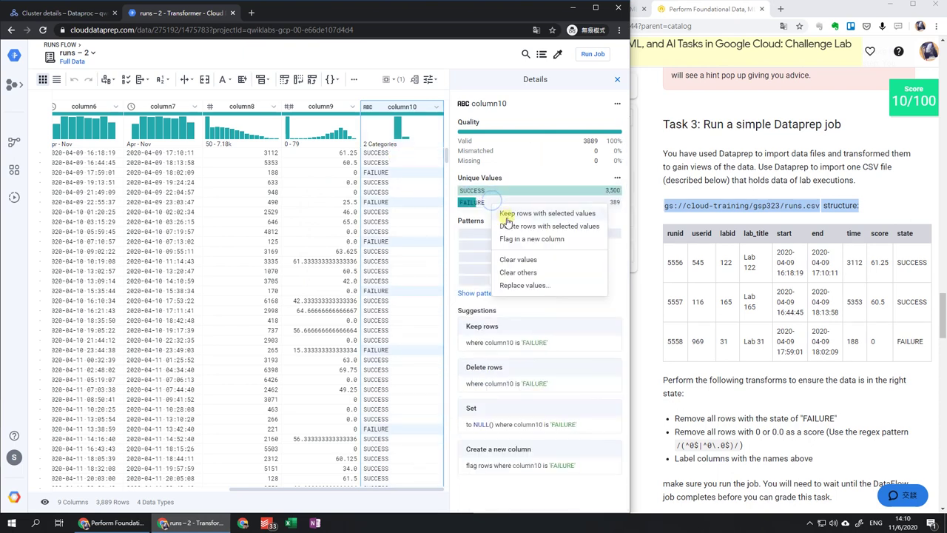
click(509, 227)
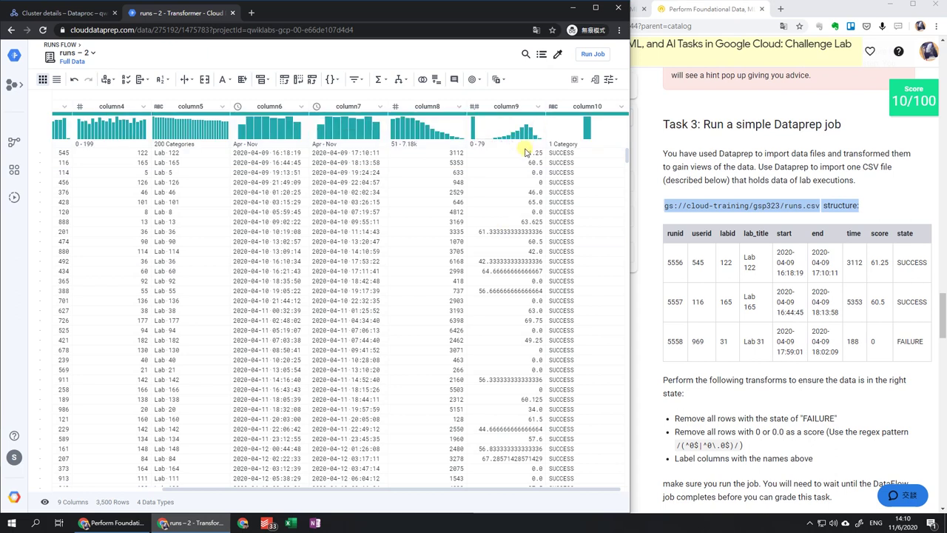
Delete all rows where column9 contains the lab's regex pattern /(^0$|^0\.0$)/
click(539, 107)
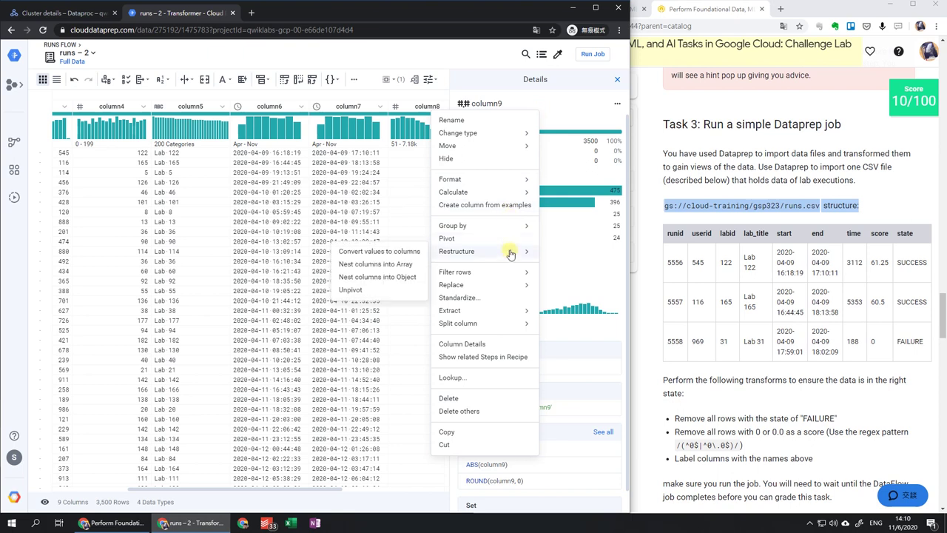
mouse_move(509, 272)
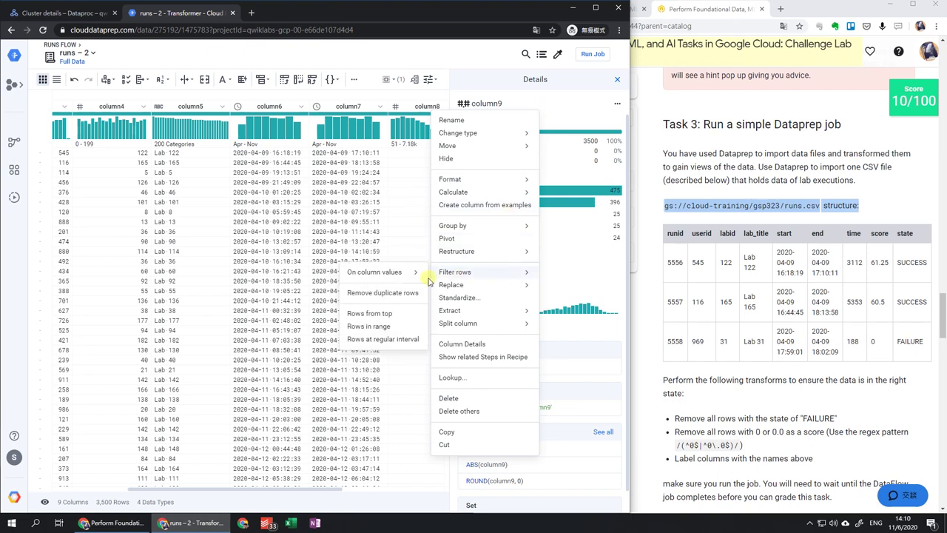
mouse_move(413, 274)
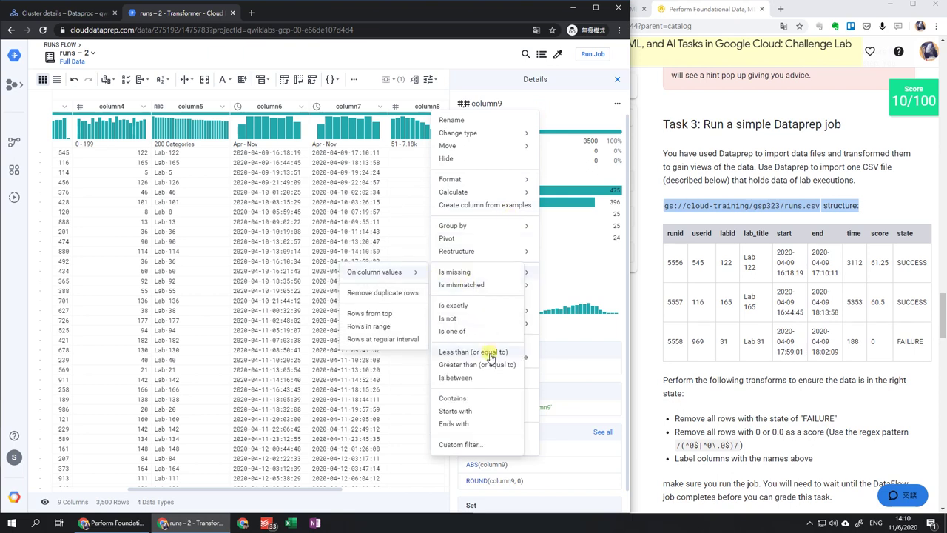
click(486, 399)
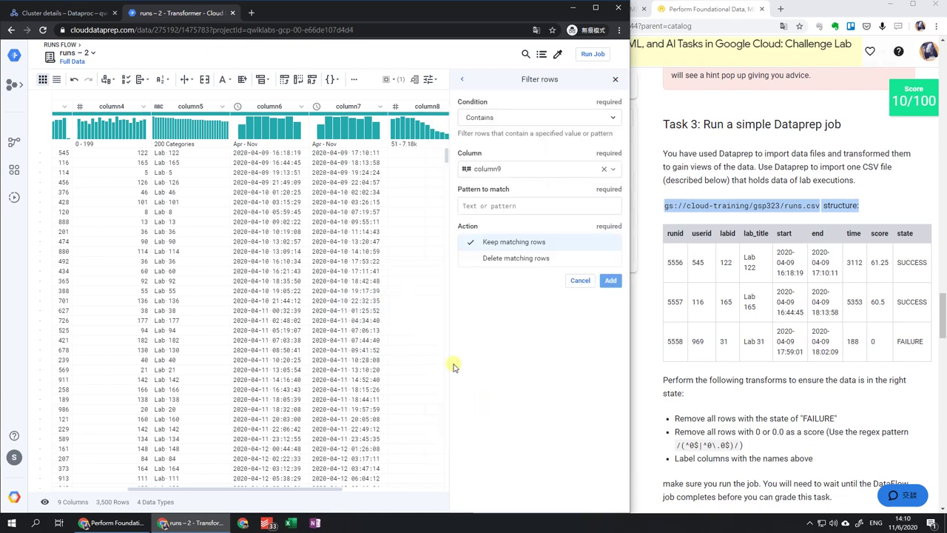
drag(676, 447, 741, 441)
key(ctrl+c)
click(443, 334)
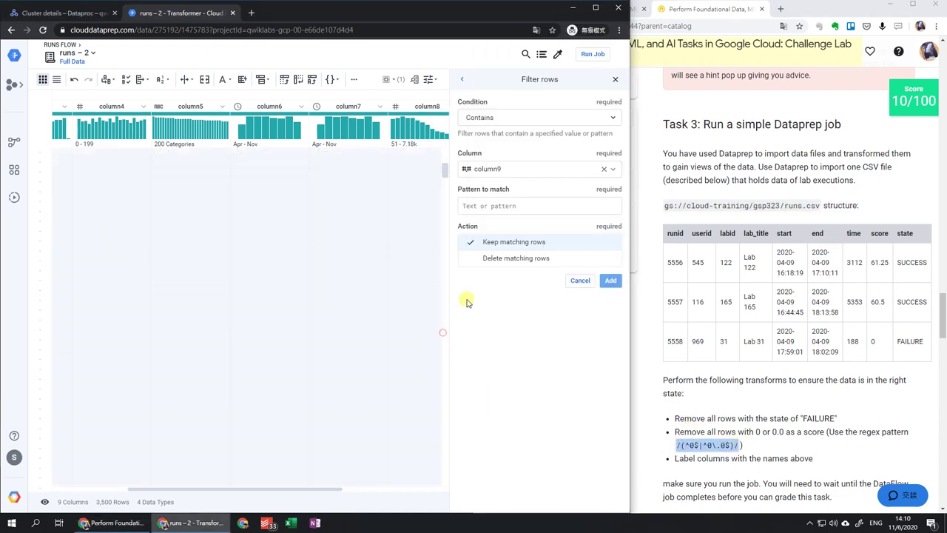
click(530, 204)
key(ctrl+v)
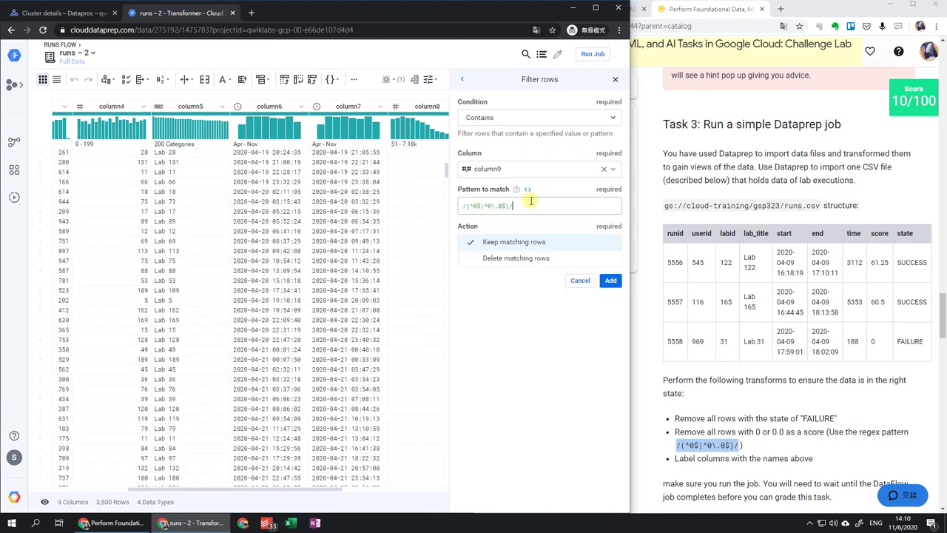
click(535, 259)
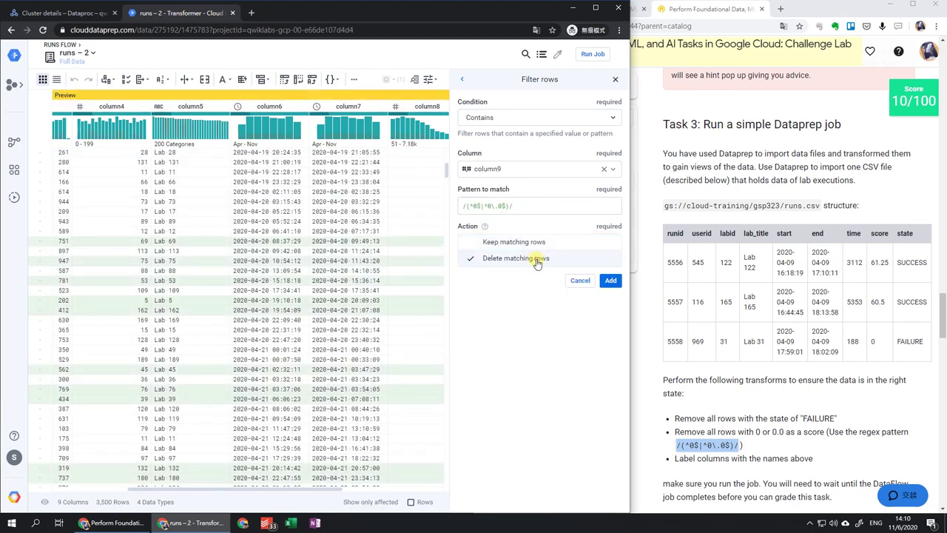
drag(212, 488, 328, 487)
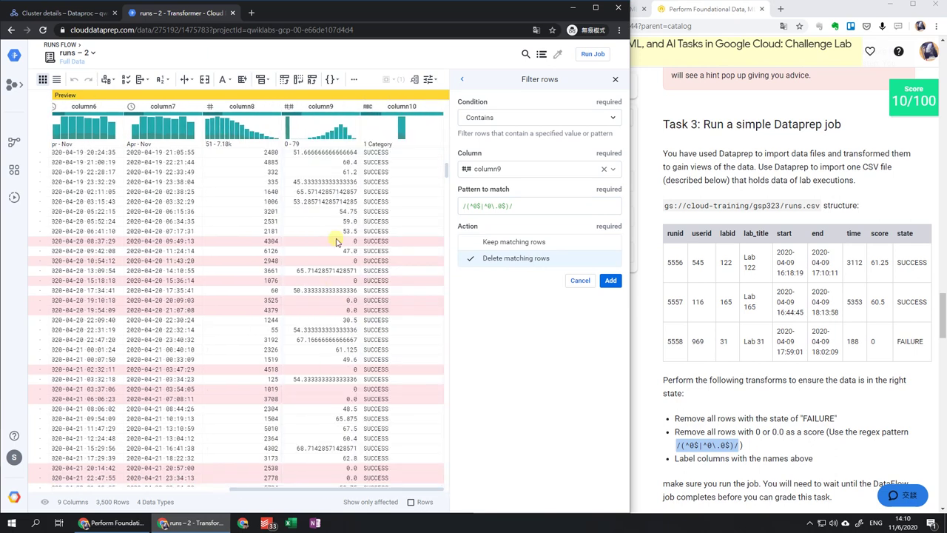
click(604, 282)
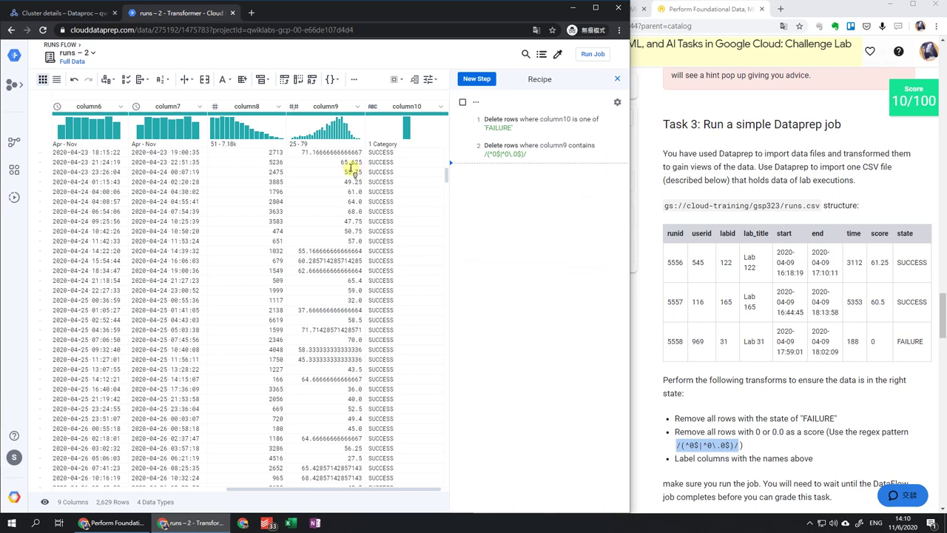
Rename column2, the first column of the dataset, to runid
click(81, 489)
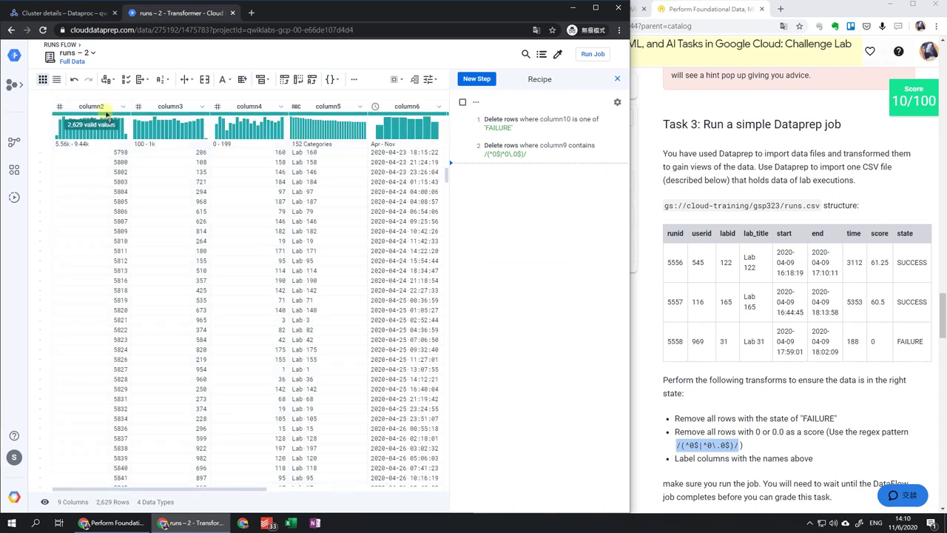
click(124, 107)
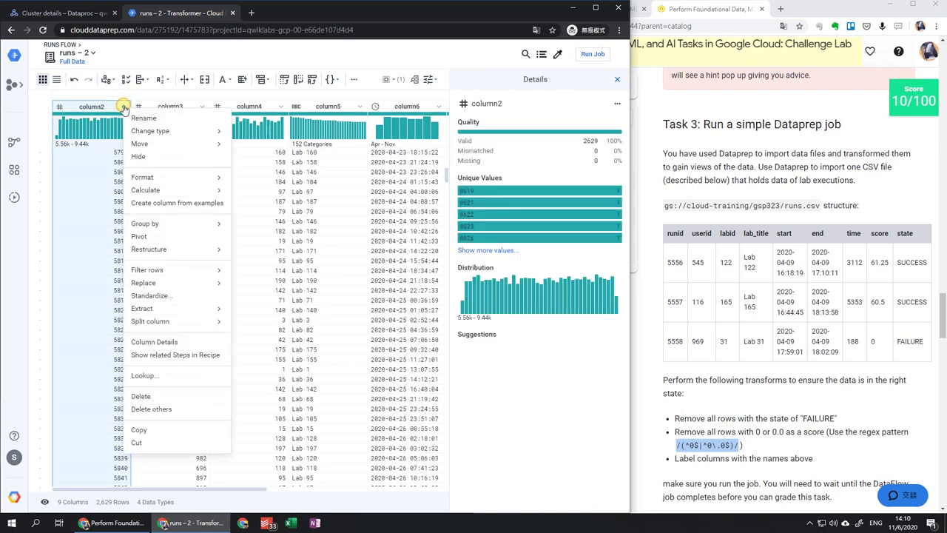
click(145, 118)
click(538, 190)
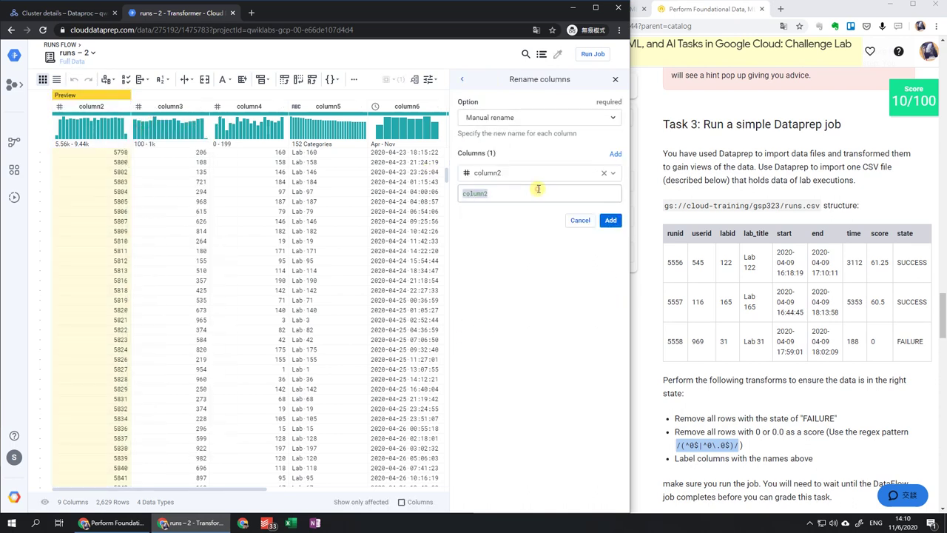
text(runid)
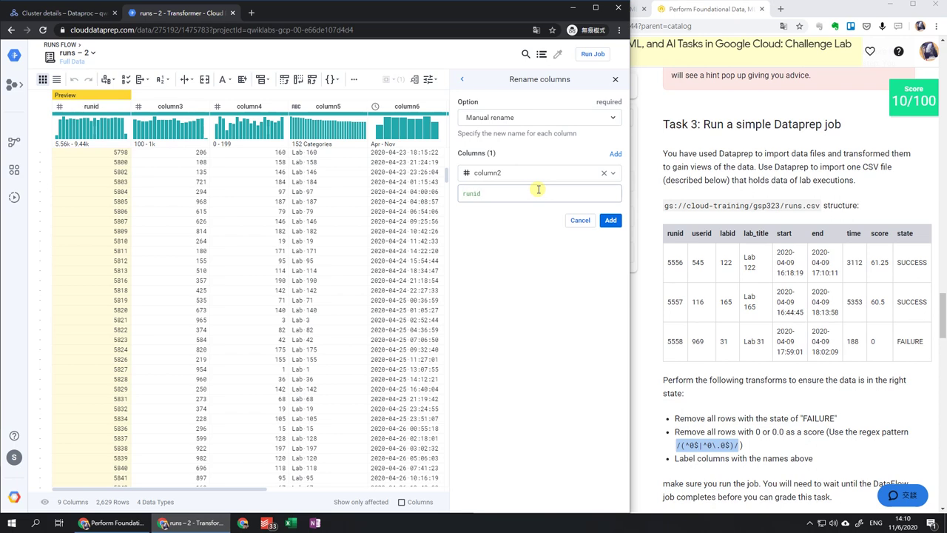
click(610, 219)
Rename column3 to userid and add the rename to the recipe
click(202, 106)
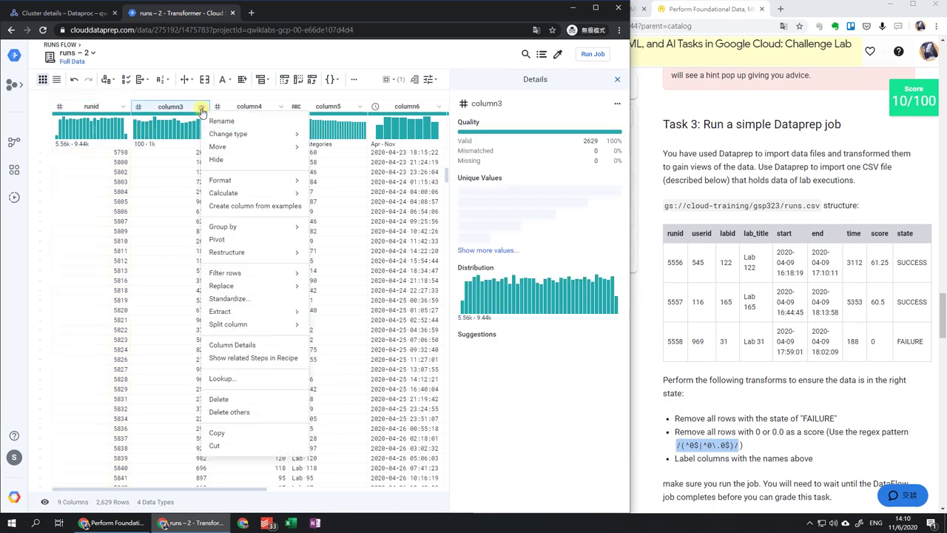
click(219, 122)
double_click(487, 192)
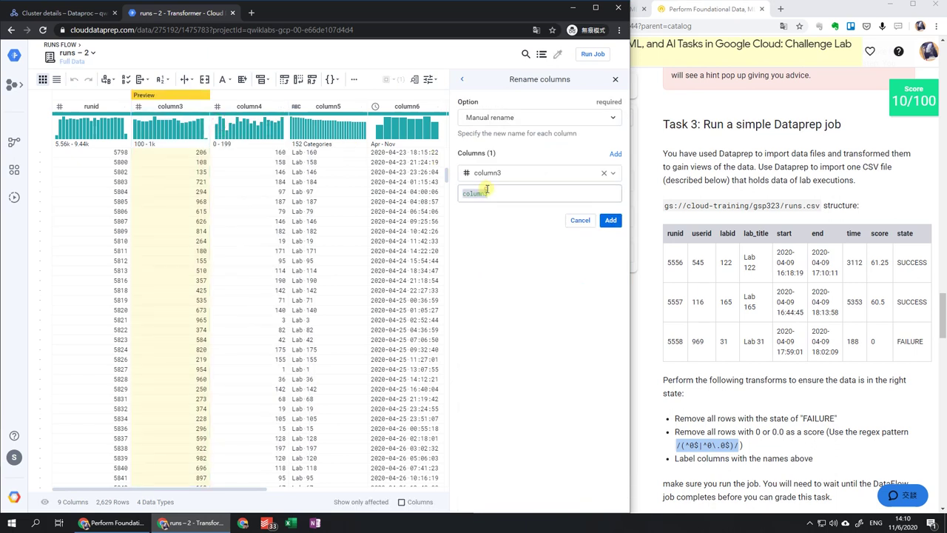
text(userid)
click(610, 220)
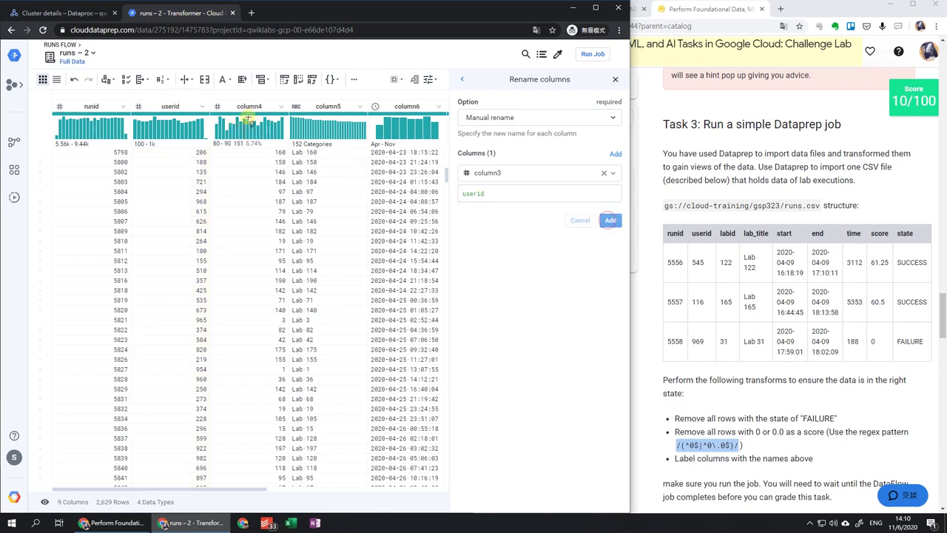
Rename column4 to labid and add the rename to the recipe
click(281, 109)
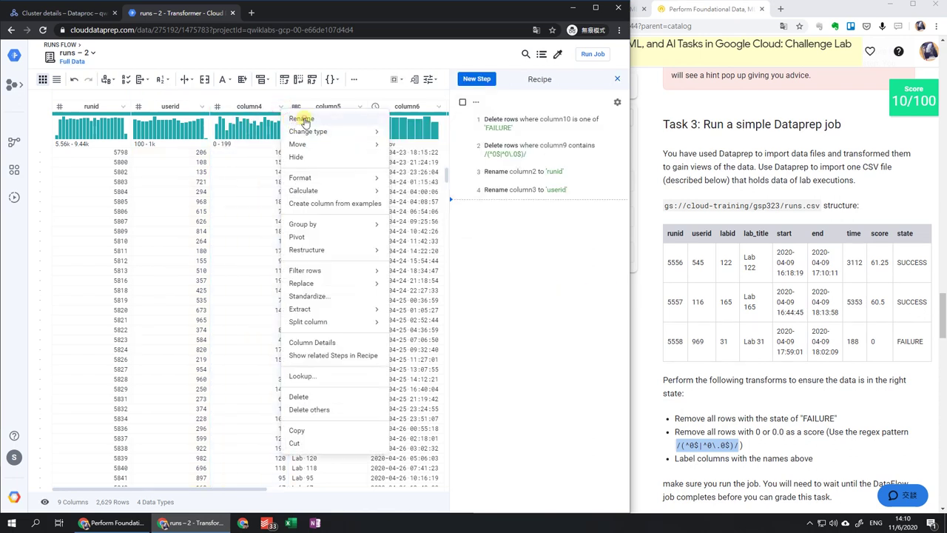
click(301, 118)
click(522, 194)
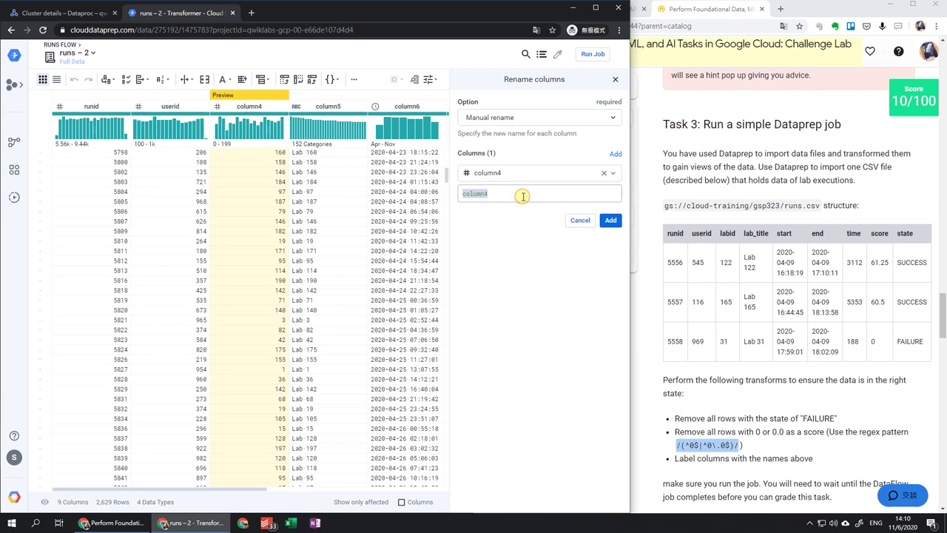
text(labi)
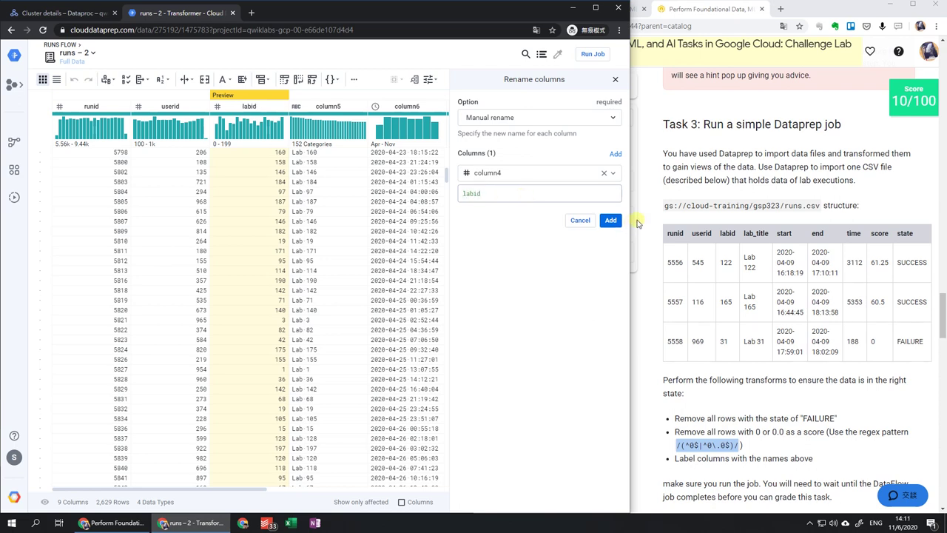
text(d)
click(611, 220)
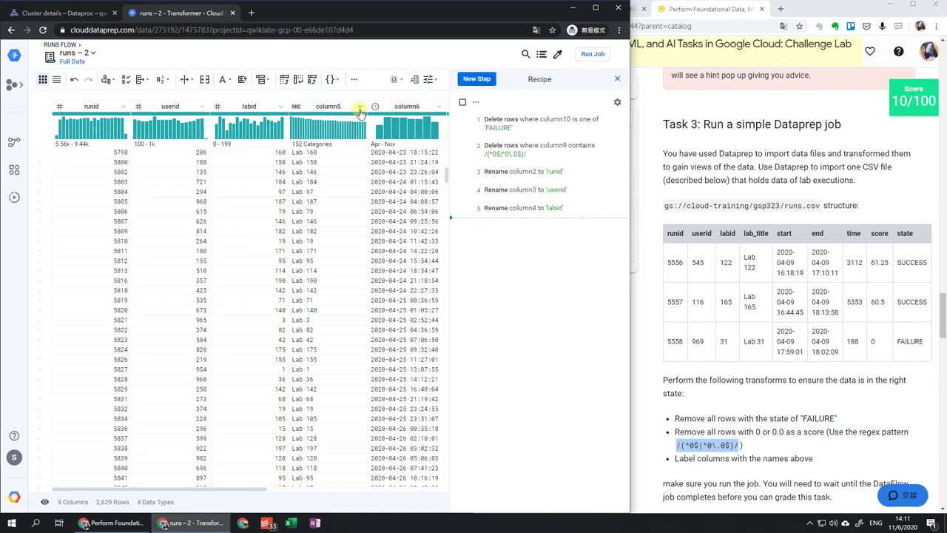
Rename column5, which holds the lab names, to lab_title
click(360, 108)
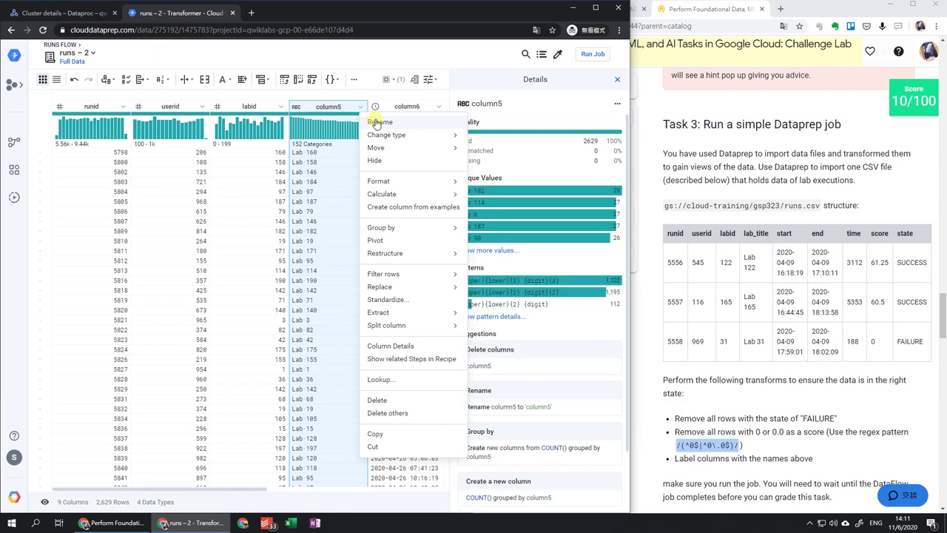
click(376, 123)
click(540, 196)
double_click(539, 197)
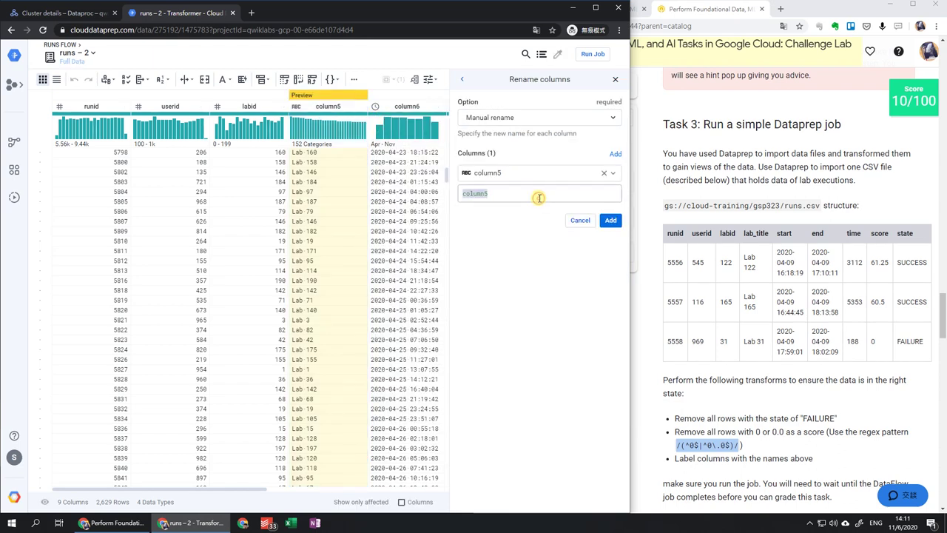
text(lab_title)
click(610, 219)
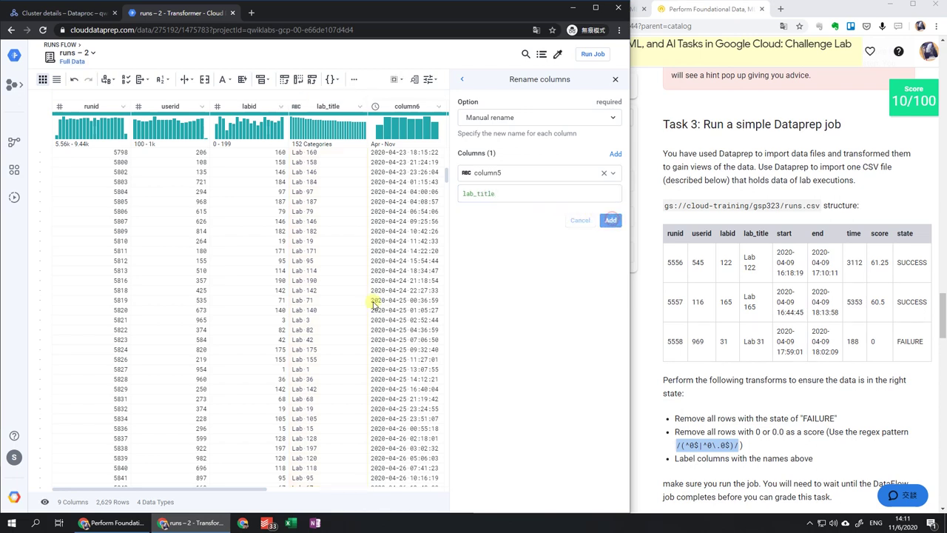
Rename column6, the first of the two timestamp columns, to start
drag(264, 490, 436, 490)
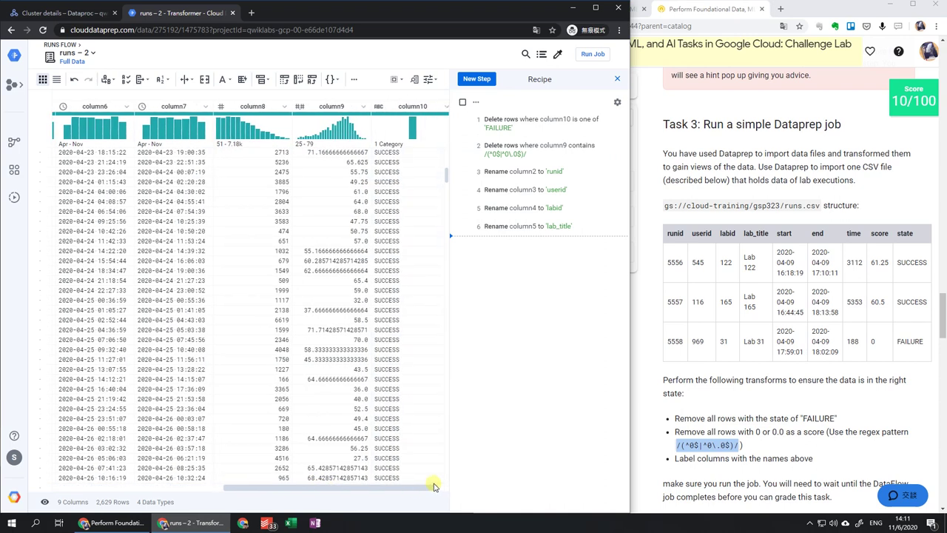
click(125, 108)
click(140, 118)
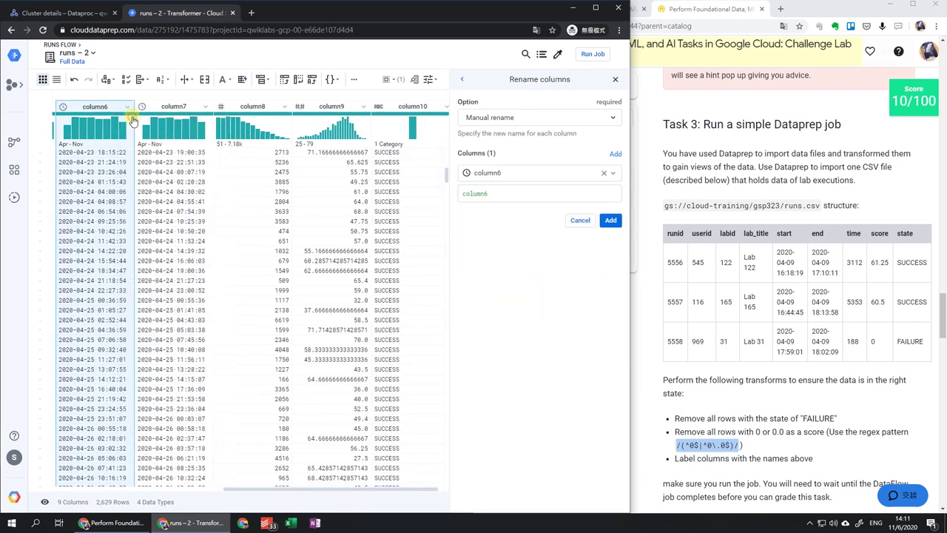
double_click(492, 193)
text(start)
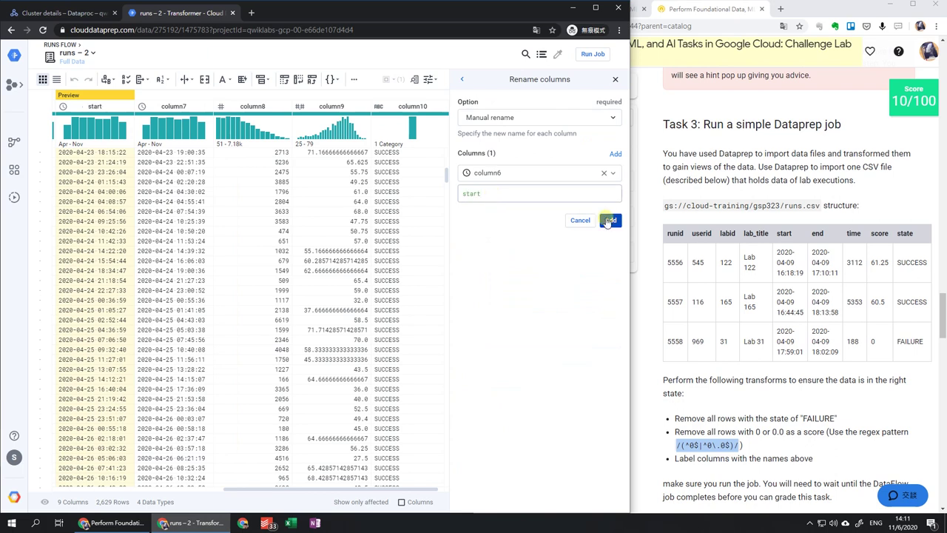
click(610, 219)
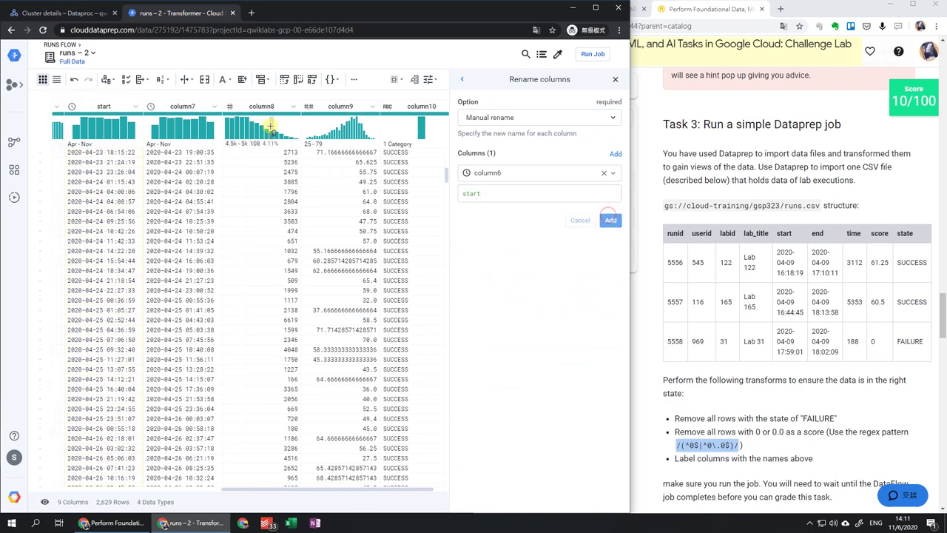
Rename column7, the second timestamp column, to end
click(214, 107)
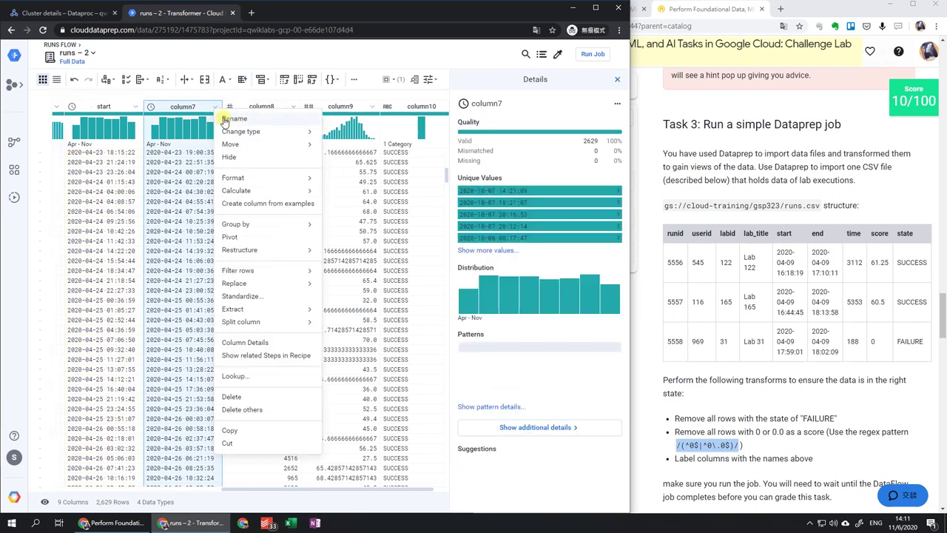
click(226, 119)
double_click(496, 194)
text(e)
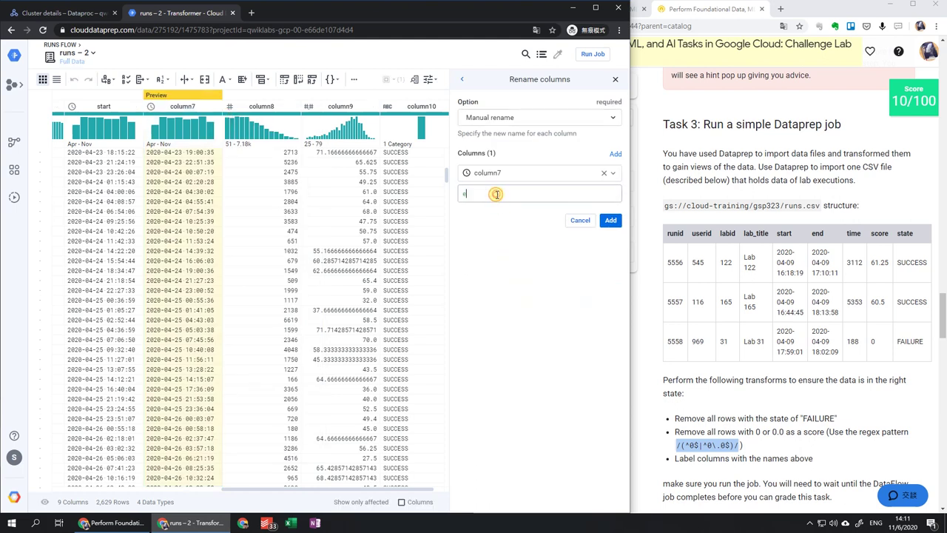
text(nd)
click(610, 220)
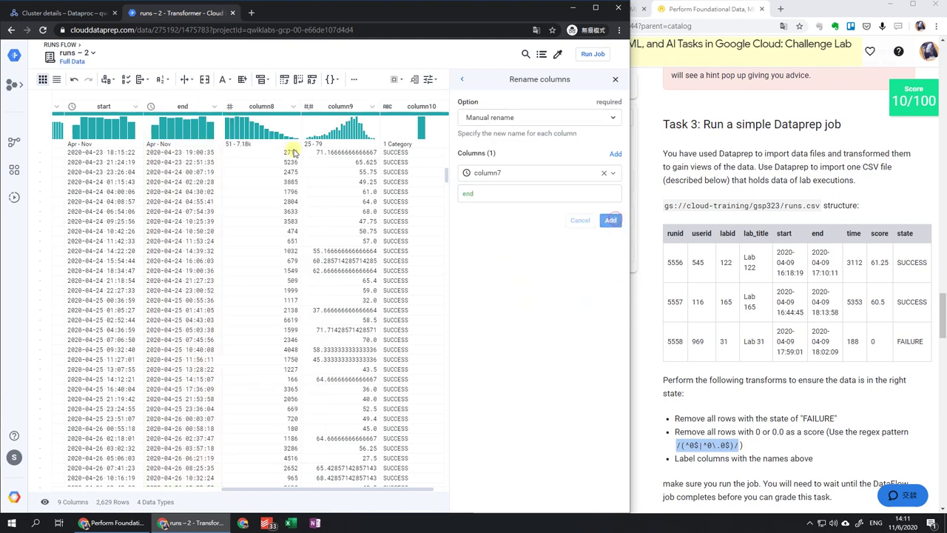
Rename column8 to time and add the rename to the recipe
click(293, 106)
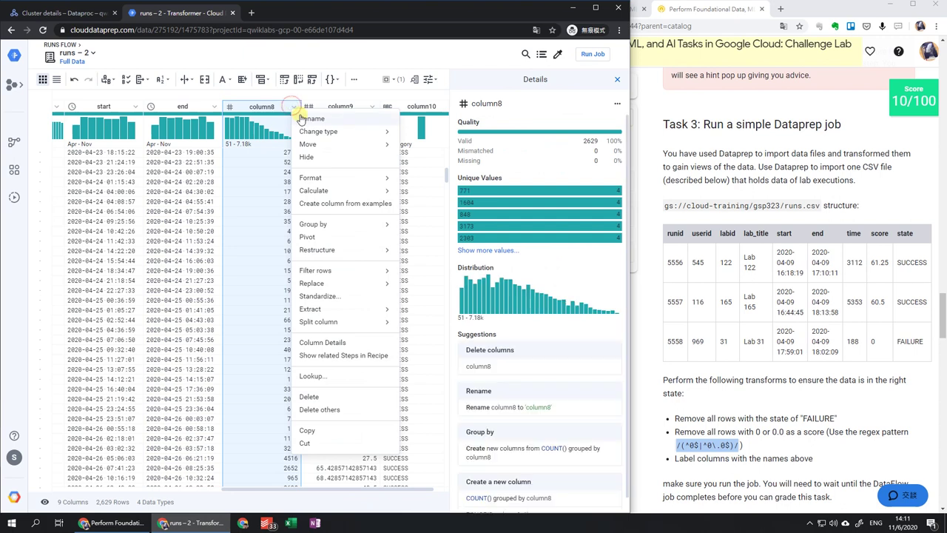
click(302, 119)
double_click(556, 192)
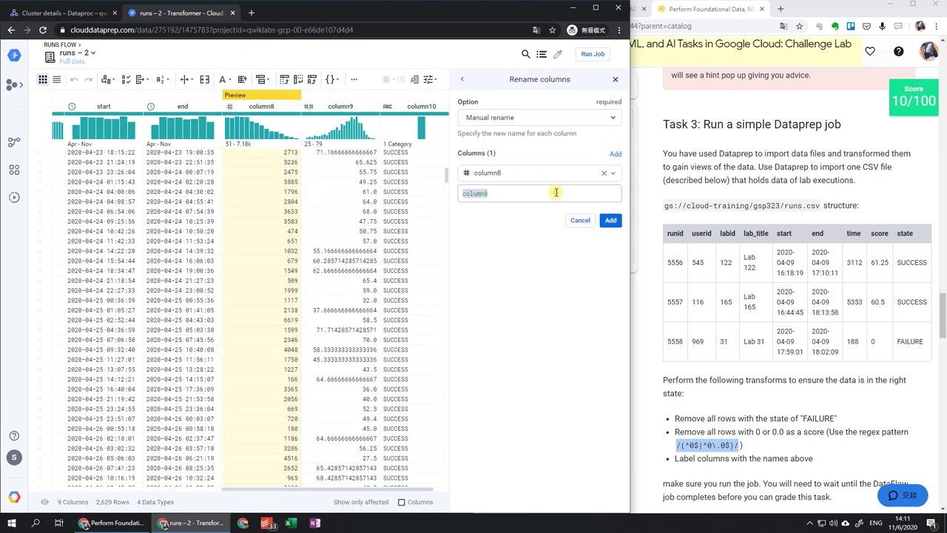
text(time)
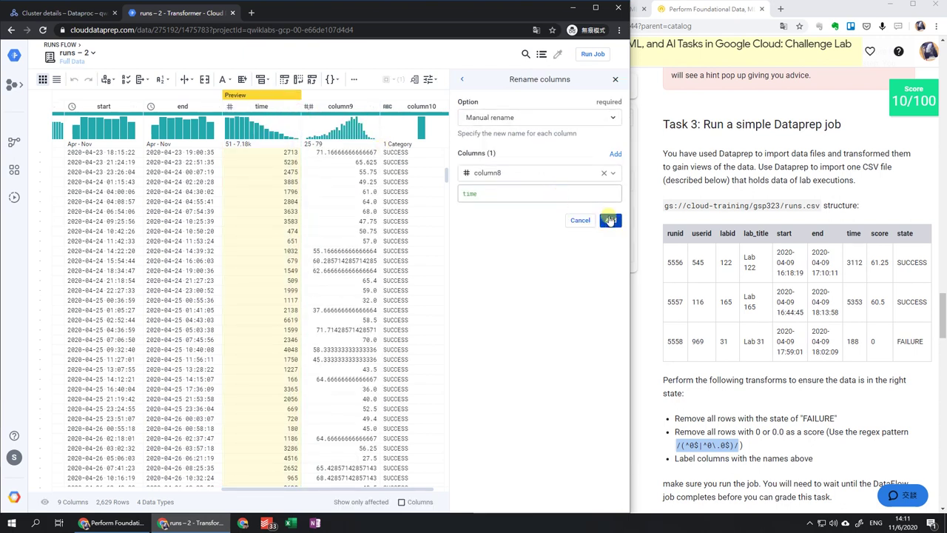
click(610, 220)
Rename column9 to score and add the rename to the recipe
click(372, 107)
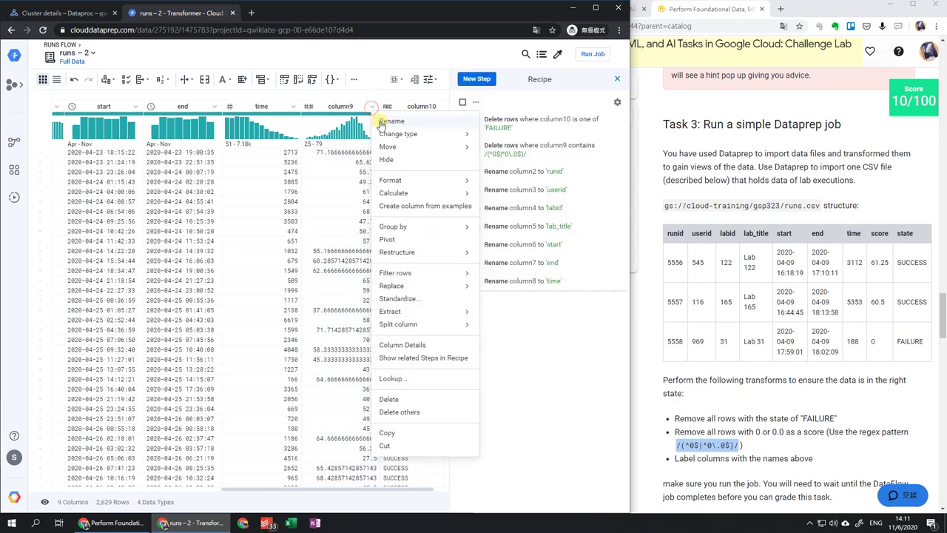
click(379, 120)
double_click(474, 193)
text(s)
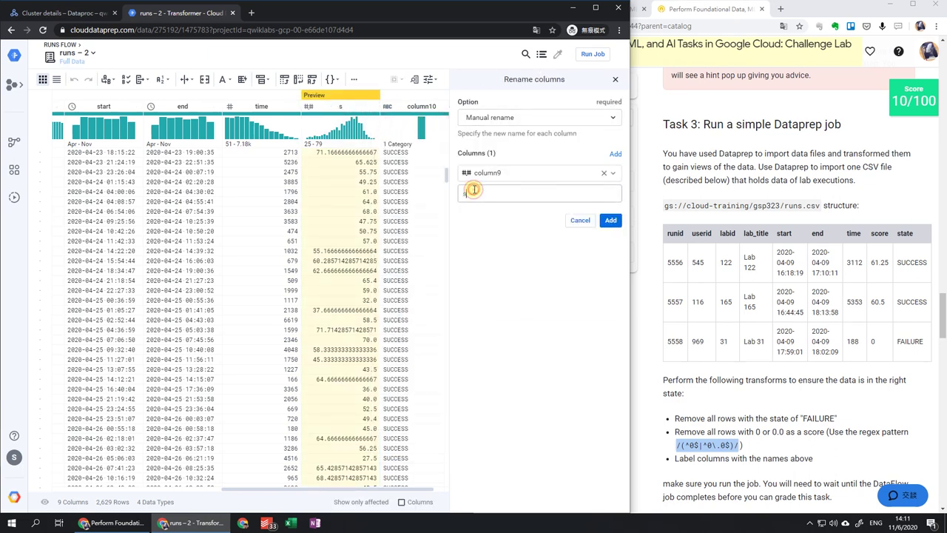
text(core)
click(611, 220)
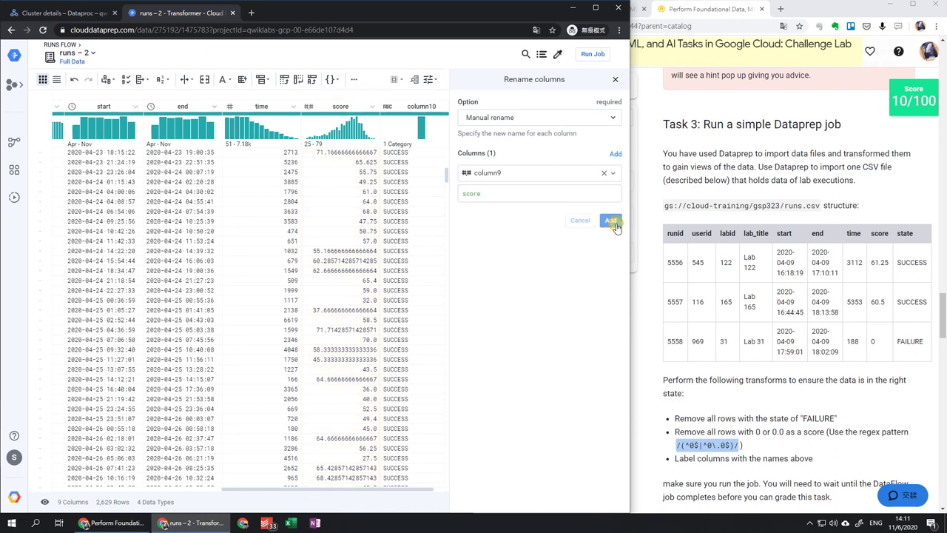
Rename column10, which holds the run status, to state and add the rename to the recipe
click(444, 112)
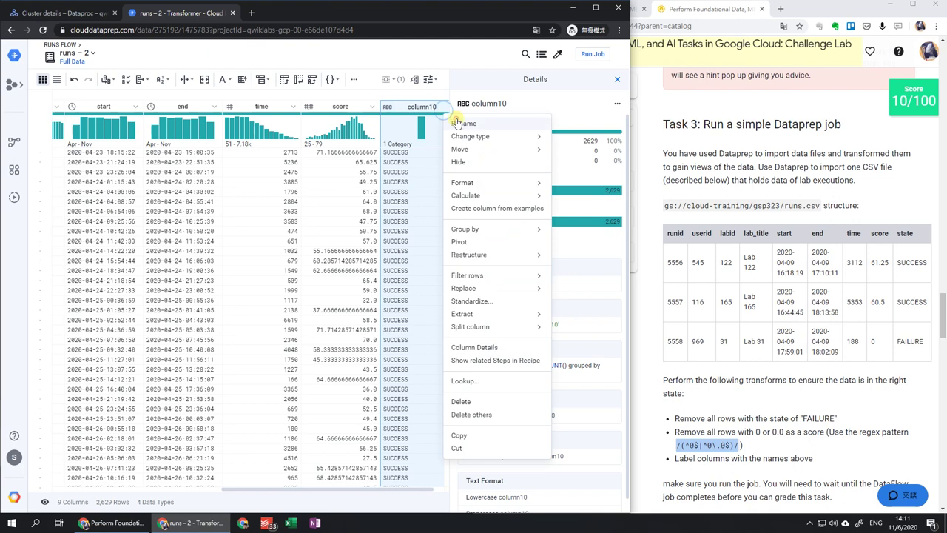
click(464, 123)
double_click(523, 191)
text(stat)
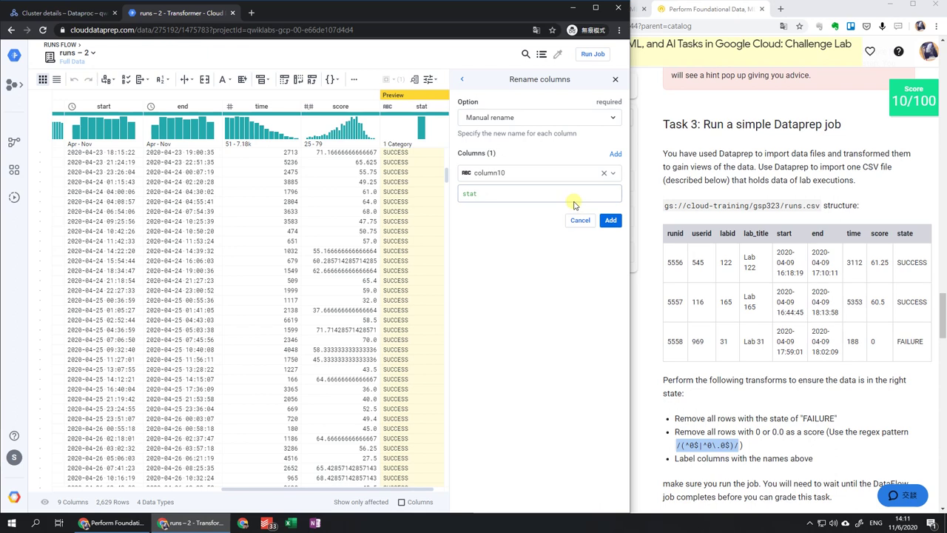
text(e)
click(611, 220)
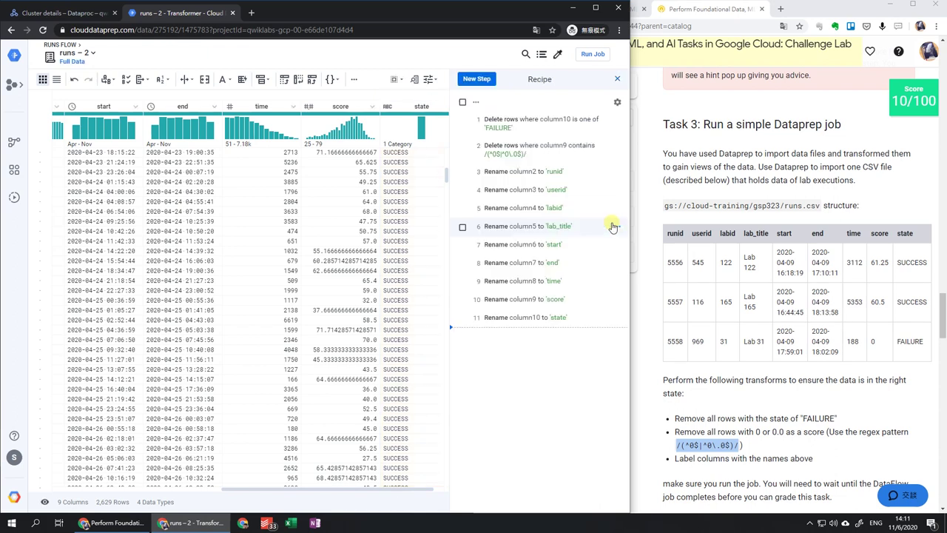
Run the recipe as a Dataflow job with the default settings and dismiss the flow introduction
click(598, 57)
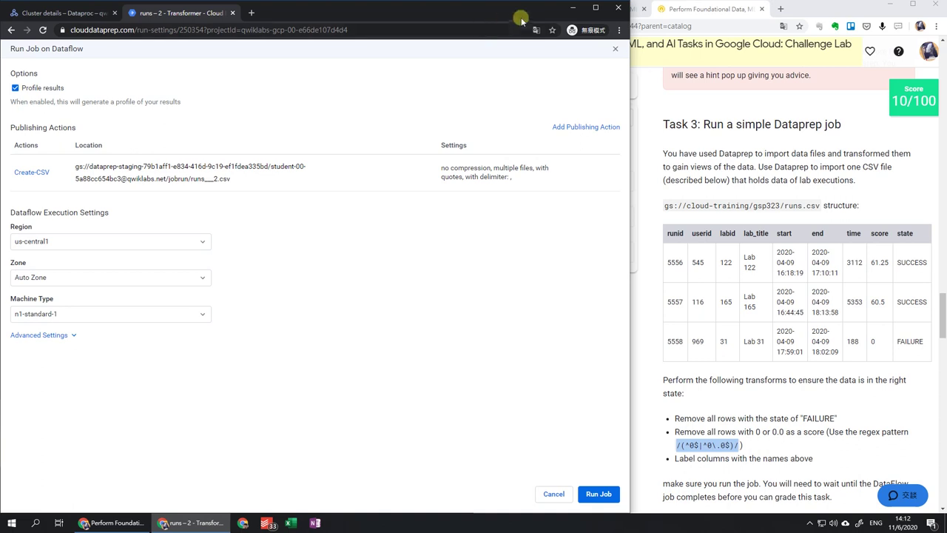
scroll(852, 218, down, 2)
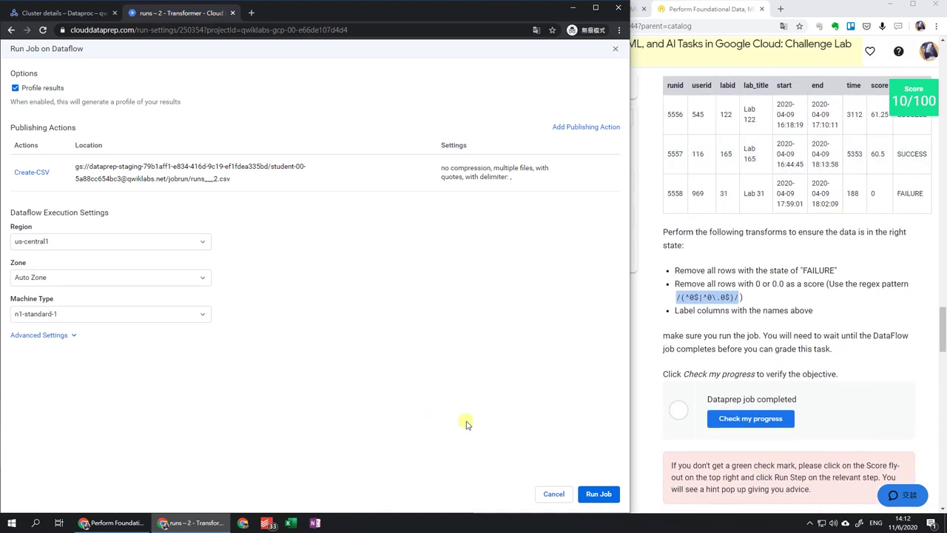
click(606, 500)
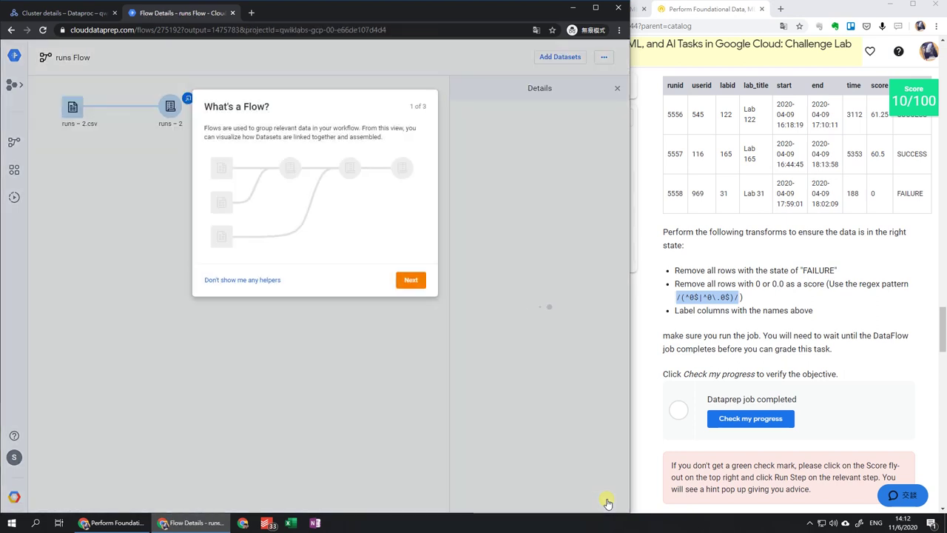
click(404, 278)
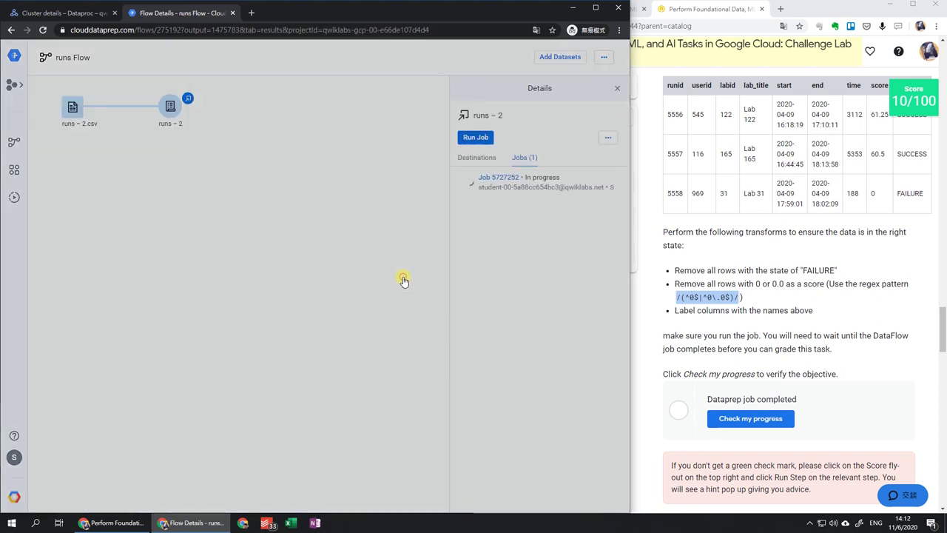
click(226, 281)
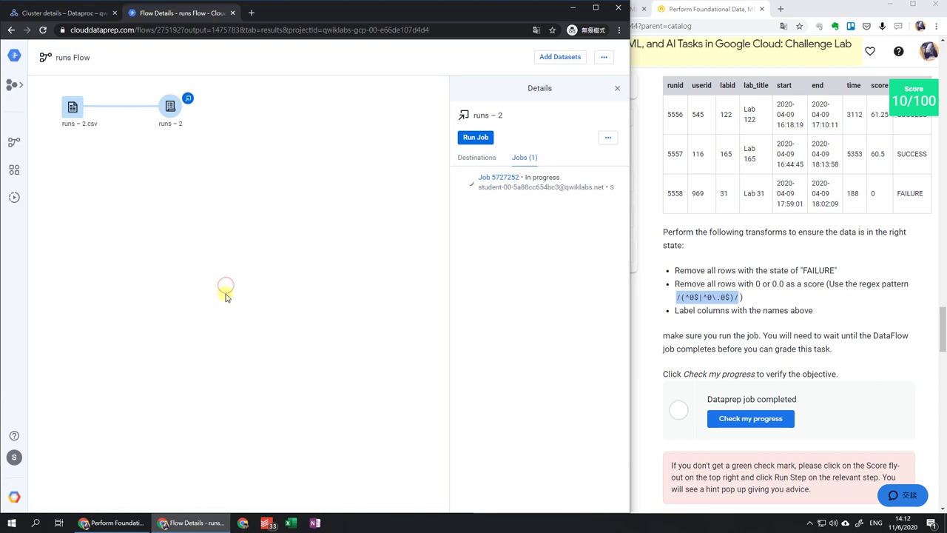
Return to the Dataproc cluster details and open an SSH session on the master node cluster-d121-m
click(27, 14)
click(215, 329)
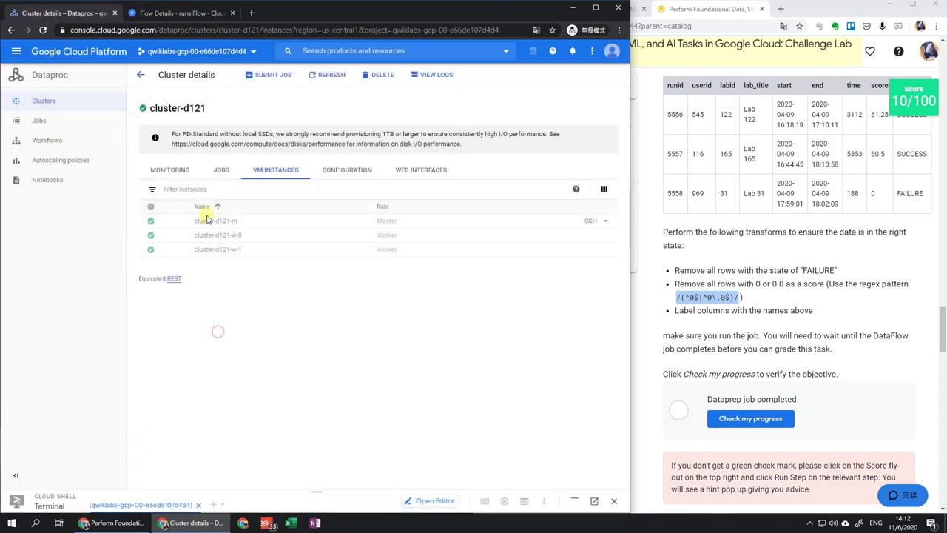
click(596, 222)
Copy the data file into HDFS by running the lab's command hdfs dfs -cp gs://cloud-training/gsp323/data.txt /data.txt on the master node
click(833, 267)
scroll(833, 267, up, 5)
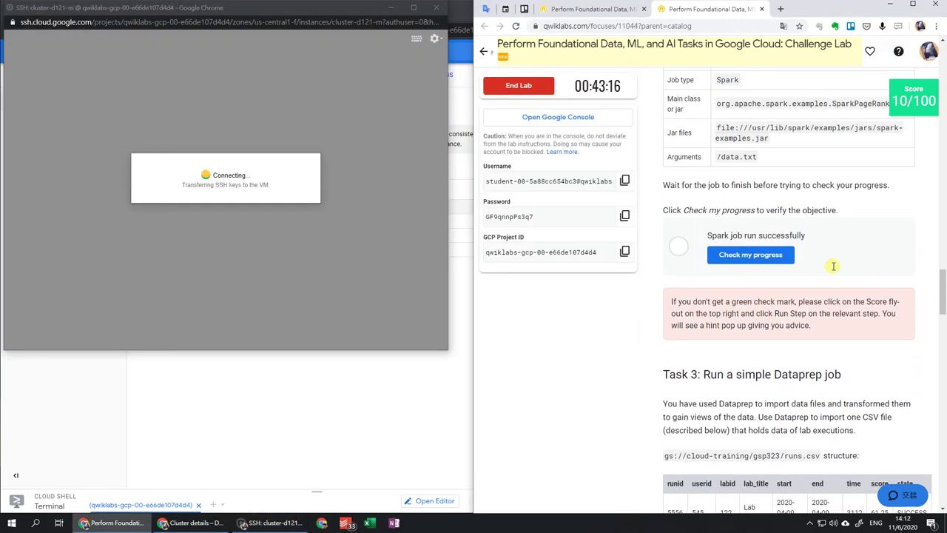
scroll(833, 266, up, 2)
scroll(833, 269, up, 2)
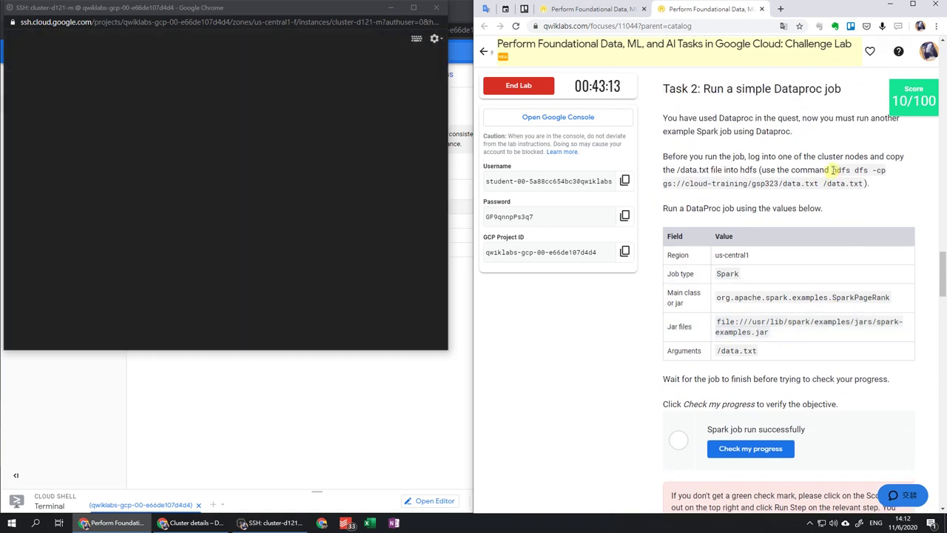
drag(833, 179, 862, 184)
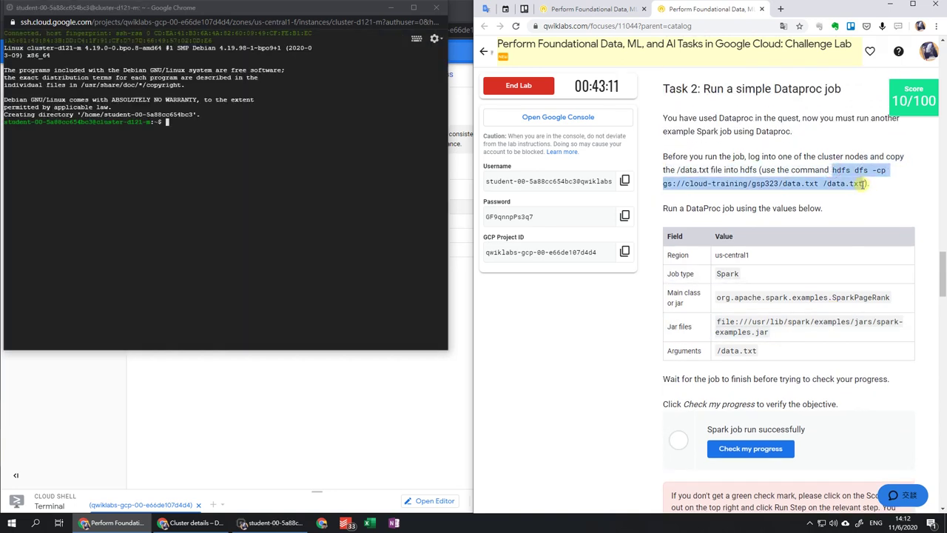
click(210, 214)
key(Return)
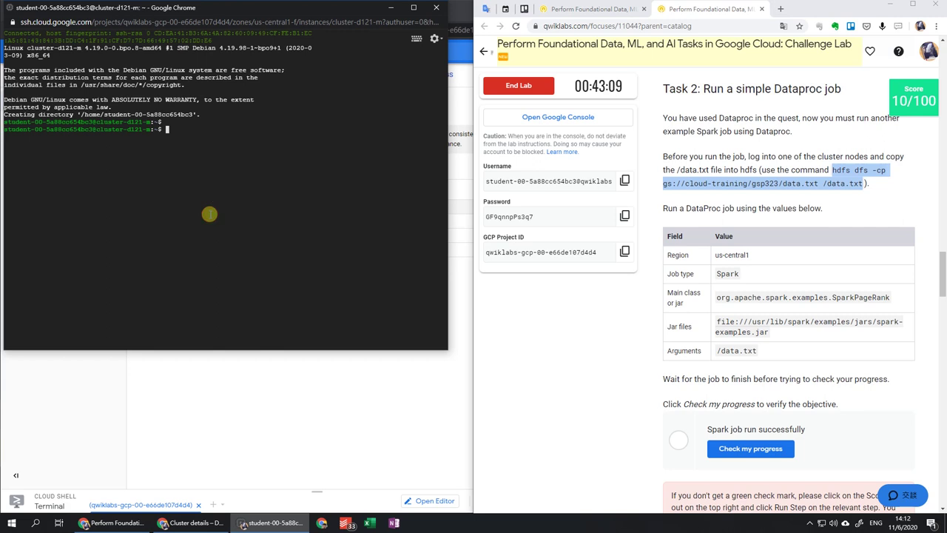
click(838, 163)
drag(834, 170, 861, 183)
key(ctrl+c)
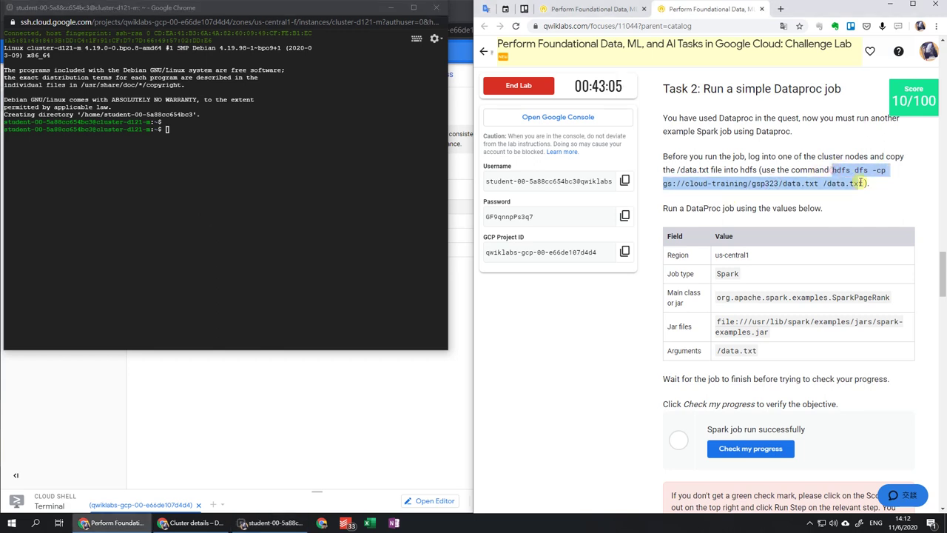
click(353, 163)
key(ctrl+v)
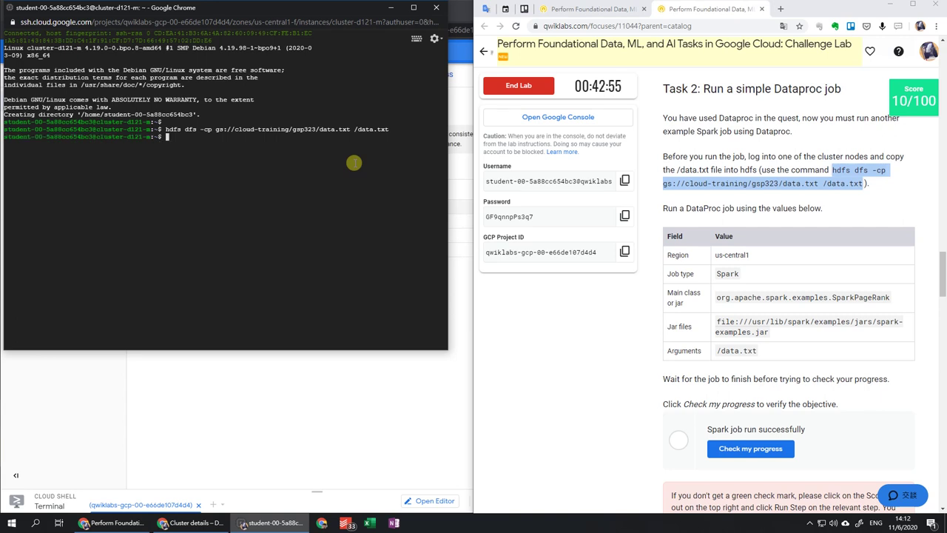
Start a new job submission on cluster-d121 and set its job type to Spark
click(461, 425)
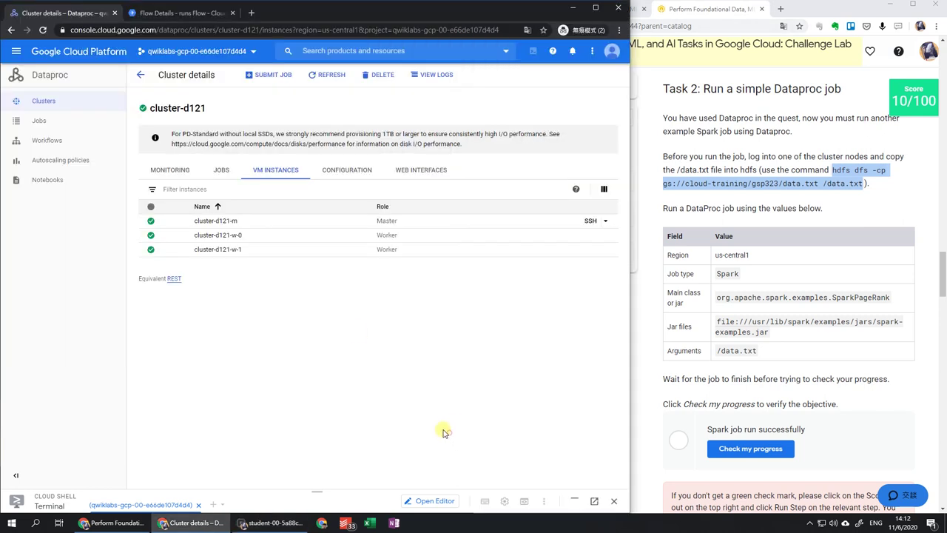
click(273, 75)
click(465, 120)
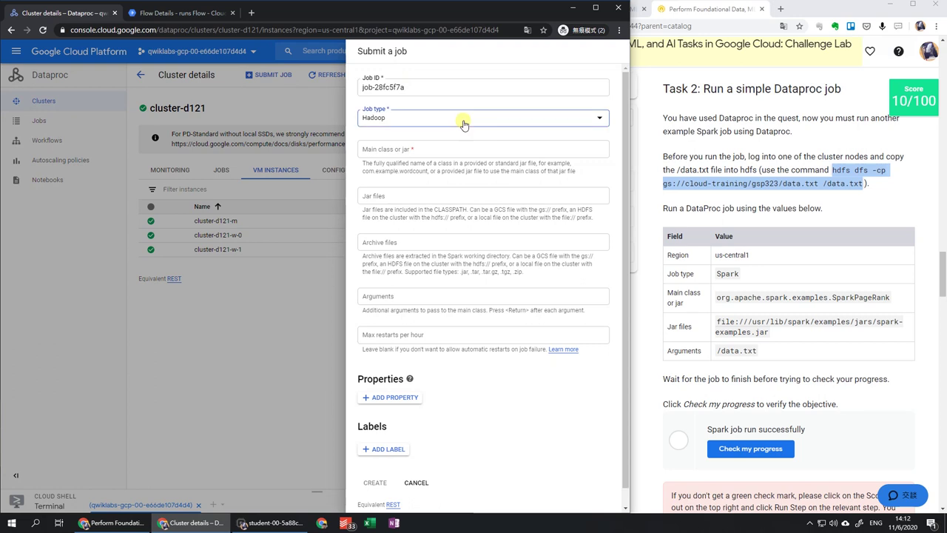
click(453, 145)
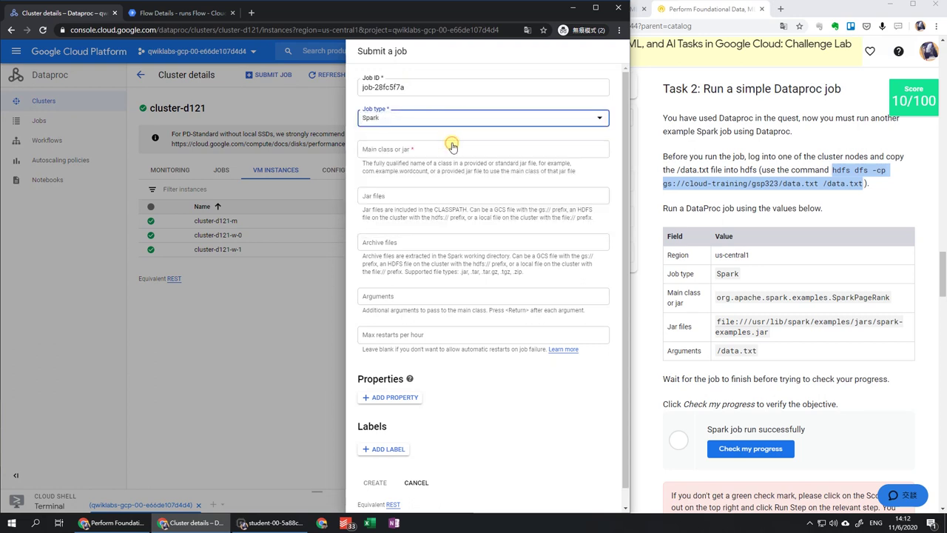
Set the Spark job's main class to org.apache.spark.examples.SparkPageRank, copied from the lab instructions
click(453, 148)
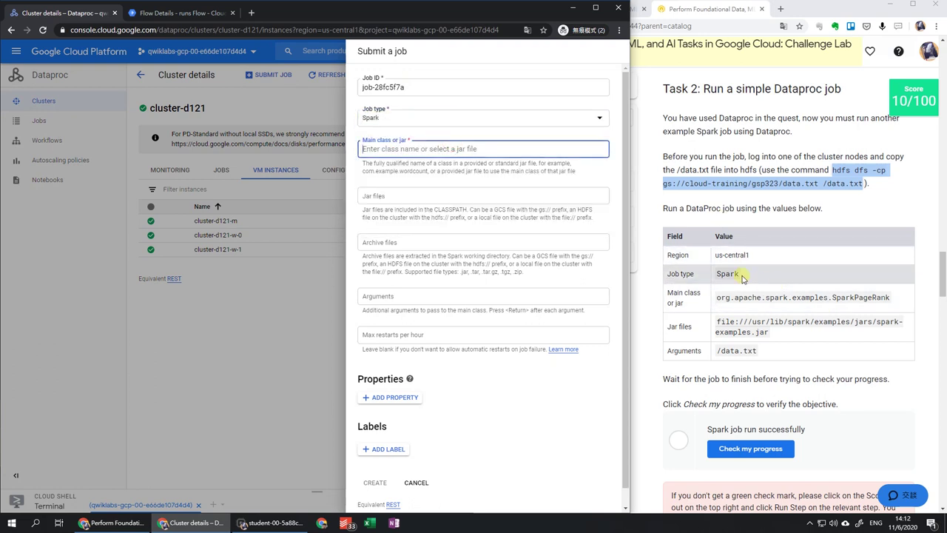
click(742, 277)
click(736, 298)
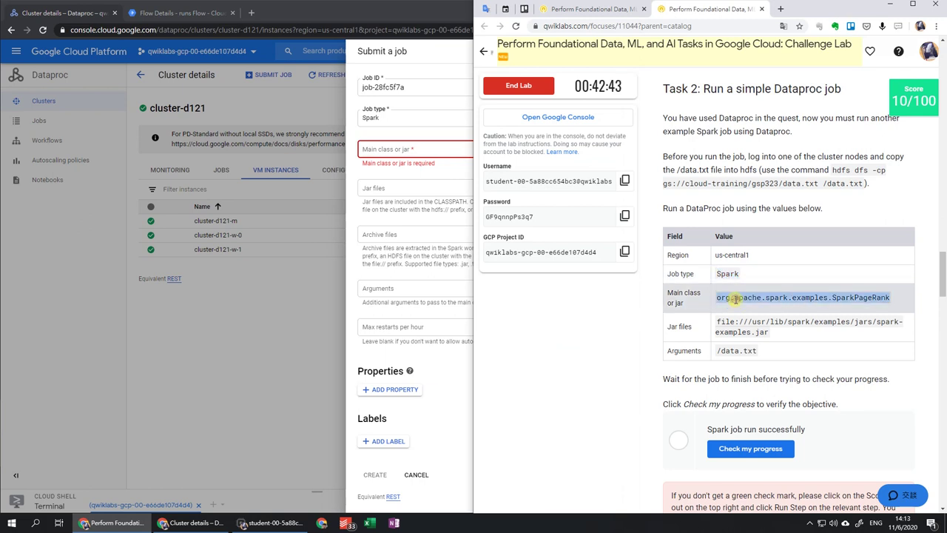
key(ctrl+c)
click(405, 150)
key(ctrl+v)
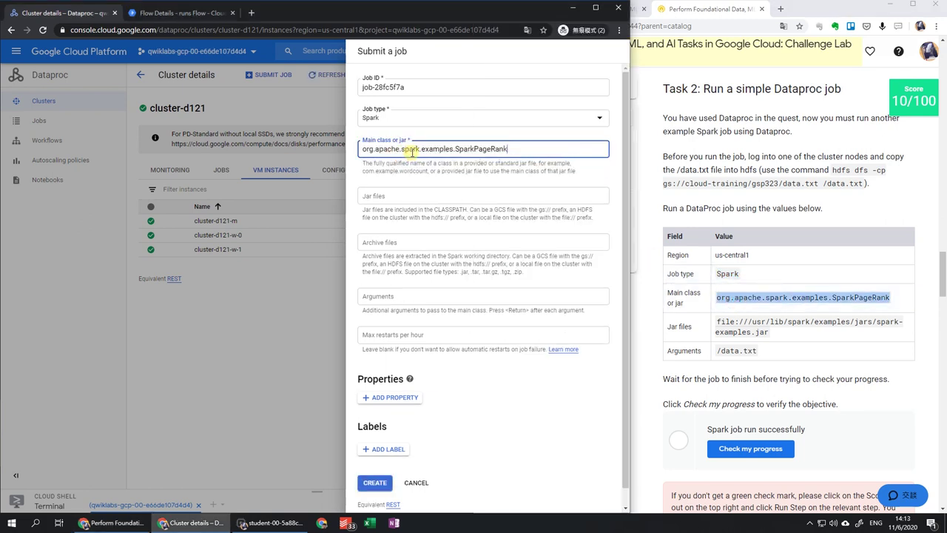
Add file:///usr/lib/spark/examples/jars/spark-examples.jar as the Spark job's jar file
click(740, 326)
click(806, 322)
click(422, 195)
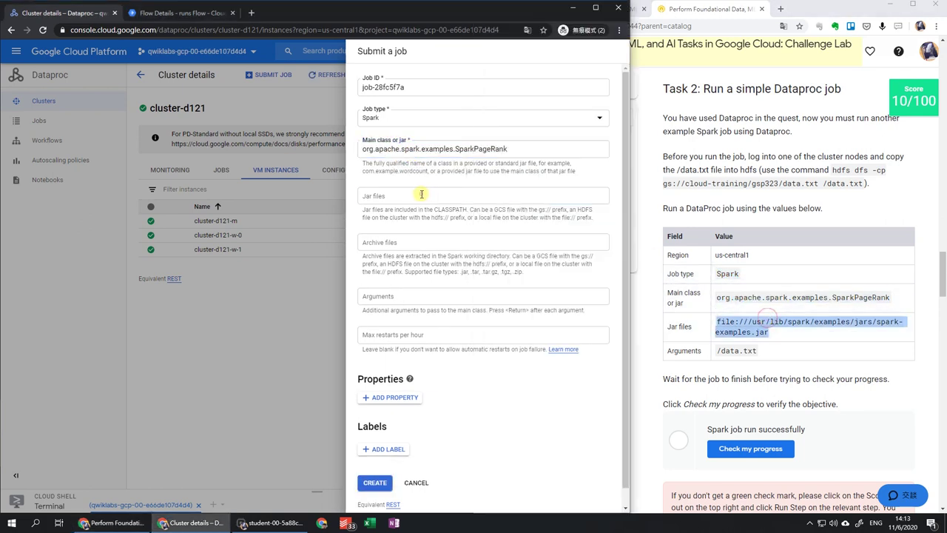
key(ctrl+v)
Set the Spark job's argument to /data.txt and create the job
click(749, 350)
click(750, 350)
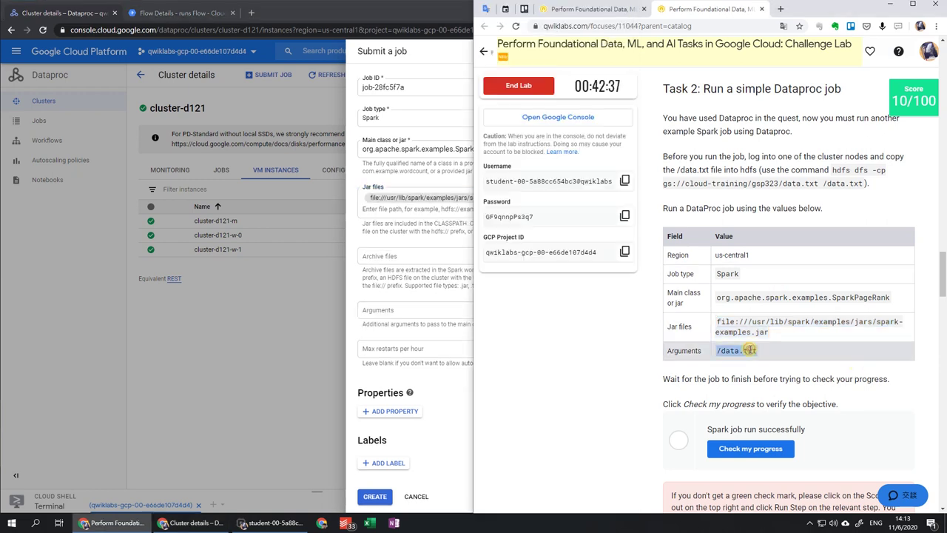
click(416, 255)
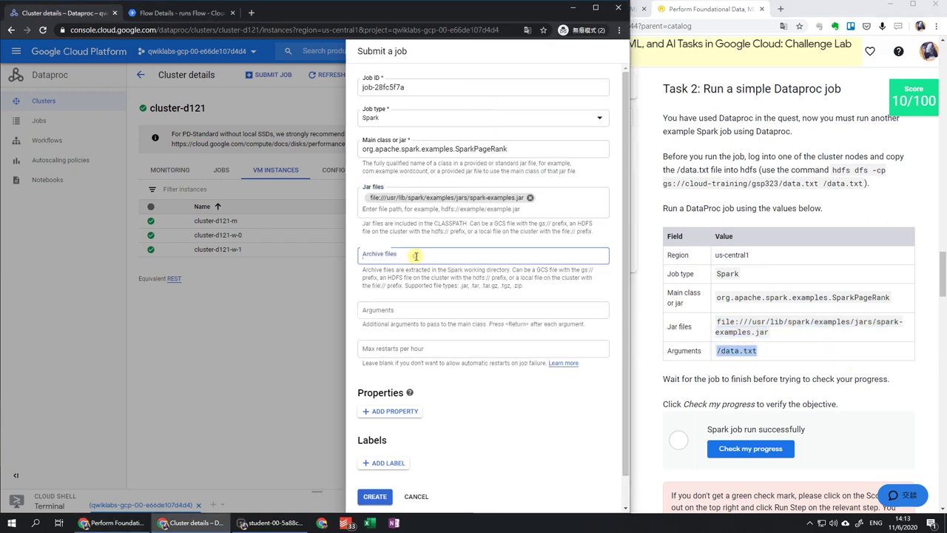
click(422, 309)
key(ctrl+v)
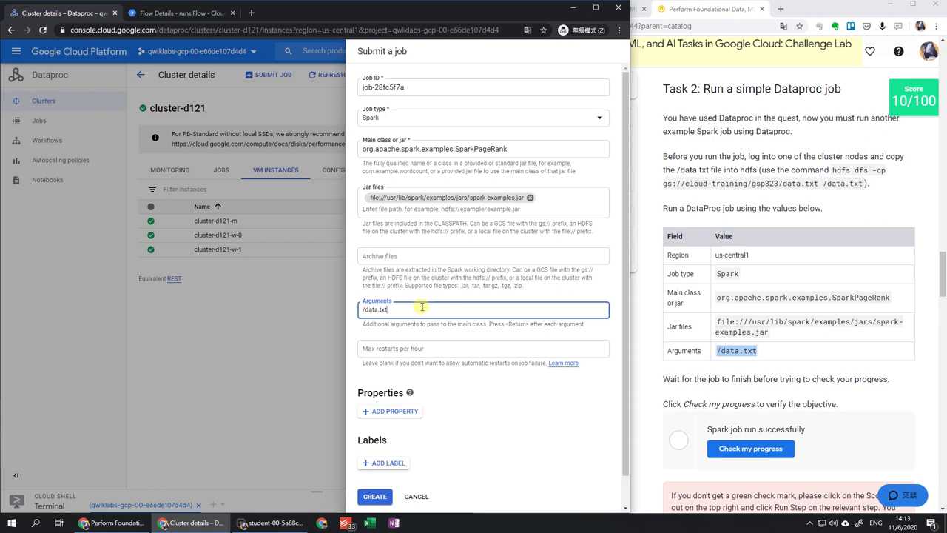
scroll(421, 307, down, 1)
click(377, 466)
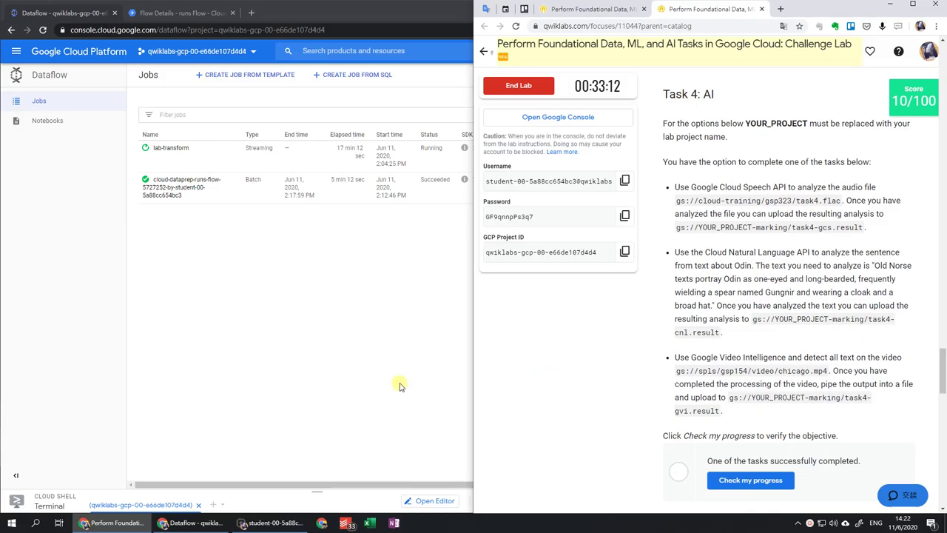
Open the cloud-dataprep batch job's details in Dataflow and check the lab progress for the Task 3 Dataprep objective
click(398, 382)
click(183, 190)
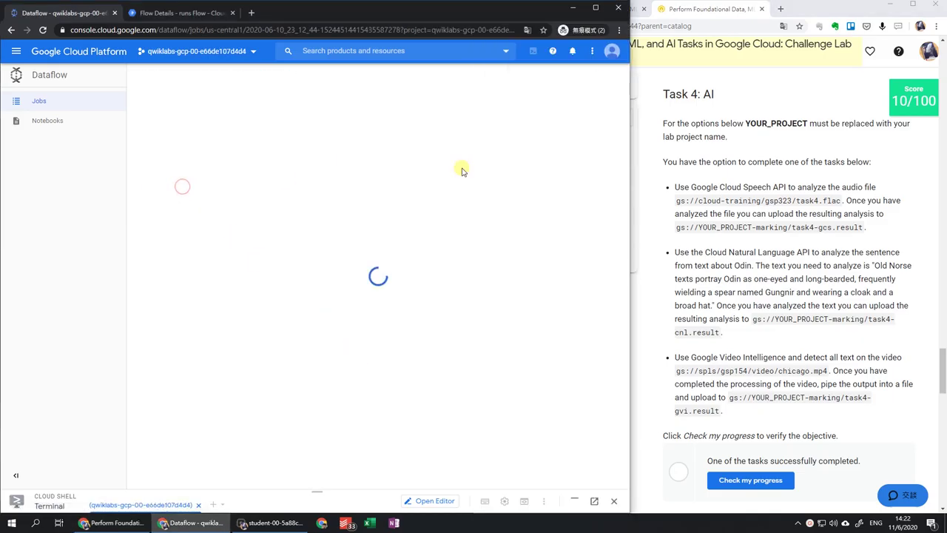
click(714, 359)
scroll(714, 359, up, 3)
scroll(714, 359, up, 4)
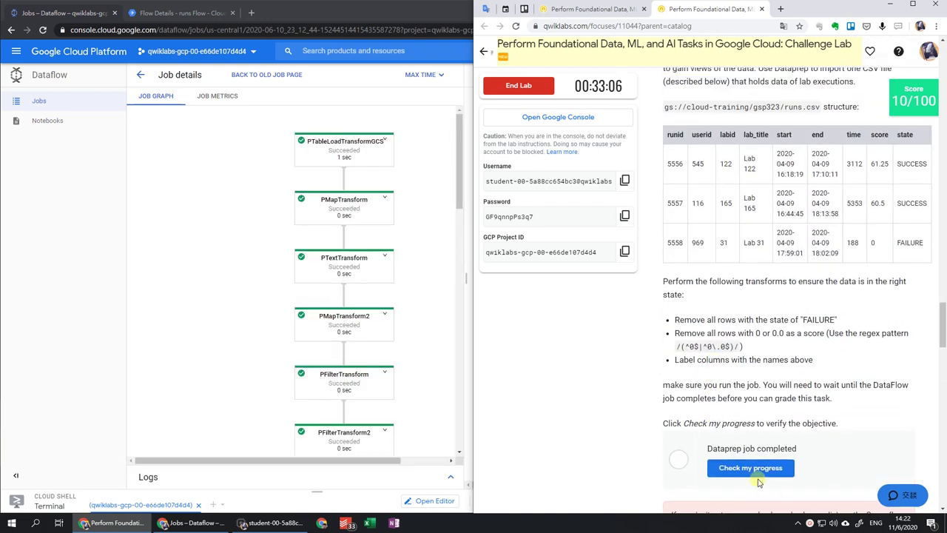
click(755, 471)
Return to Task 2 in the lab instructions and open the Dataproc jobs list
scroll(754, 472, up, 10)
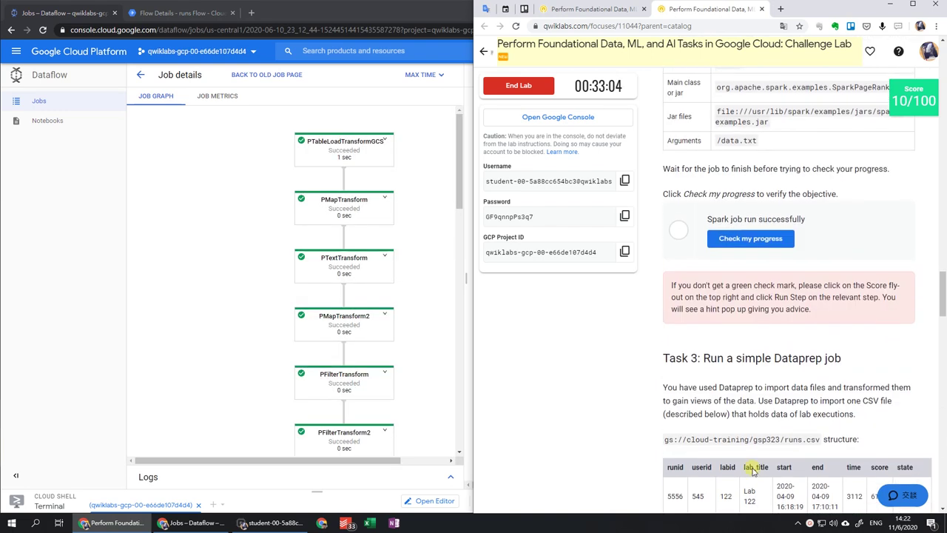
click(36, 61)
click(15, 51)
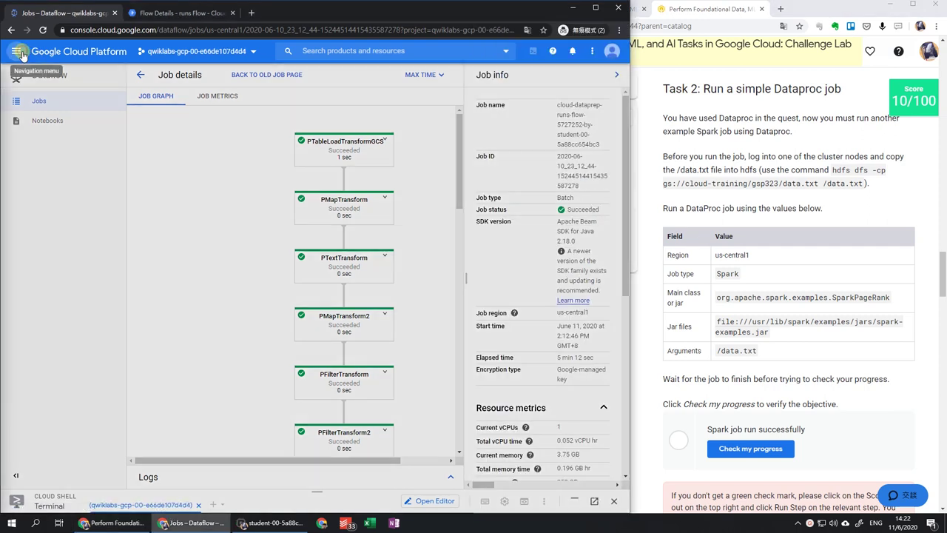
click(69, 123)
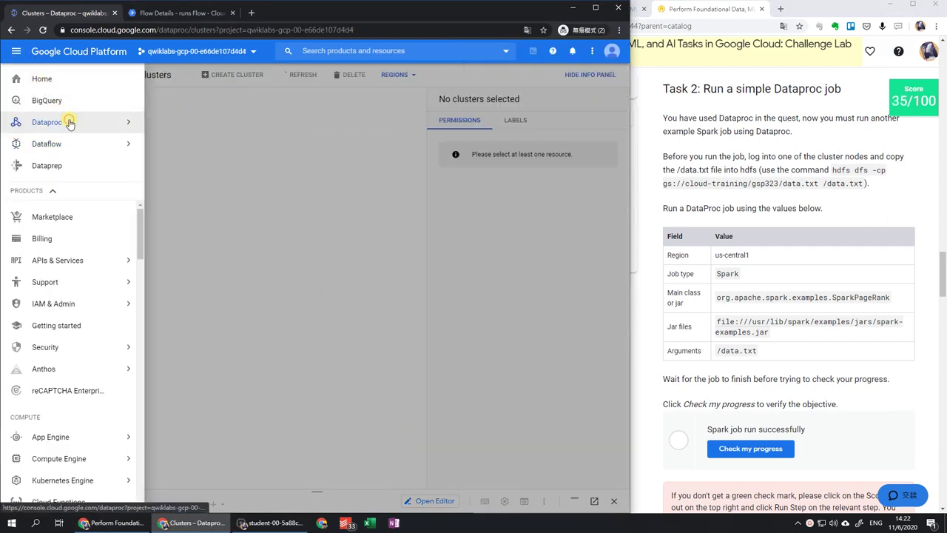
click(69, 123)
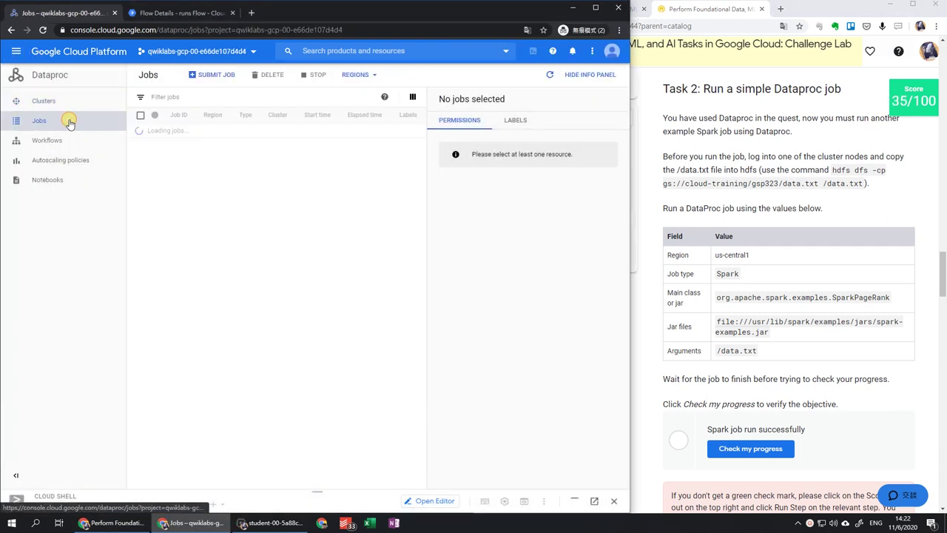
Check the lab progress for the Task 2 Spark job objective and go to the Task 4 AI instructions
click(778, 450)
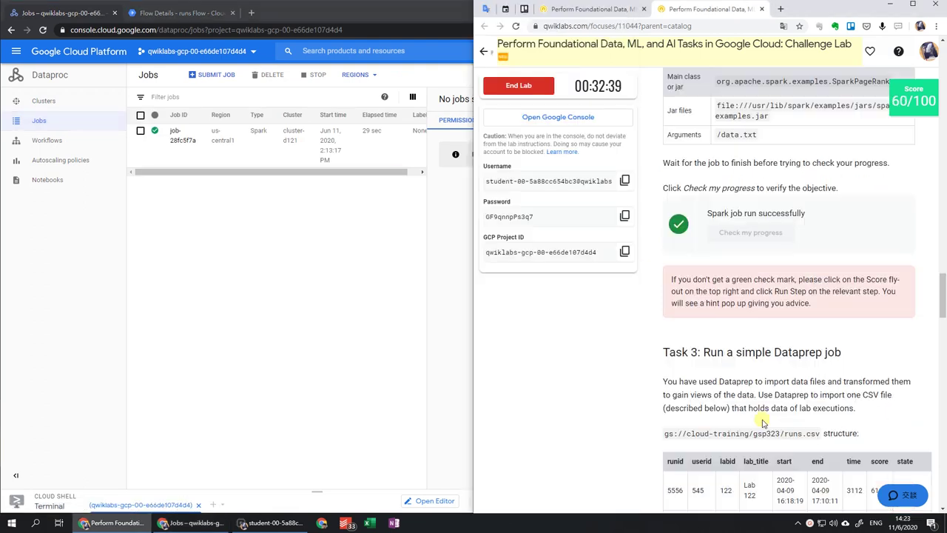
scroll(762, 444, down, 10)
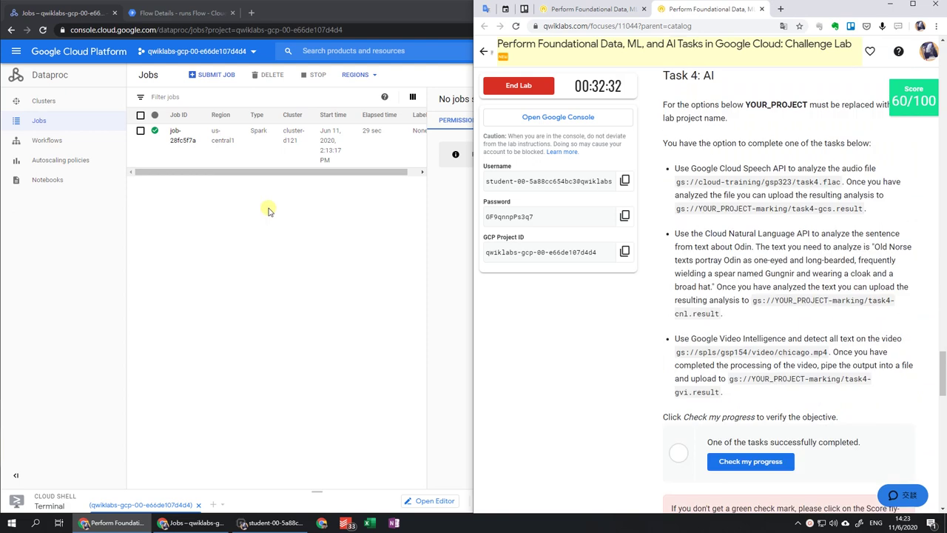
Open the Google Cloud Speech API: Qwik Start lab from the quest page and find its instructions for creating an API key
click(617, 8)
scroll(714, 233, down, 2)
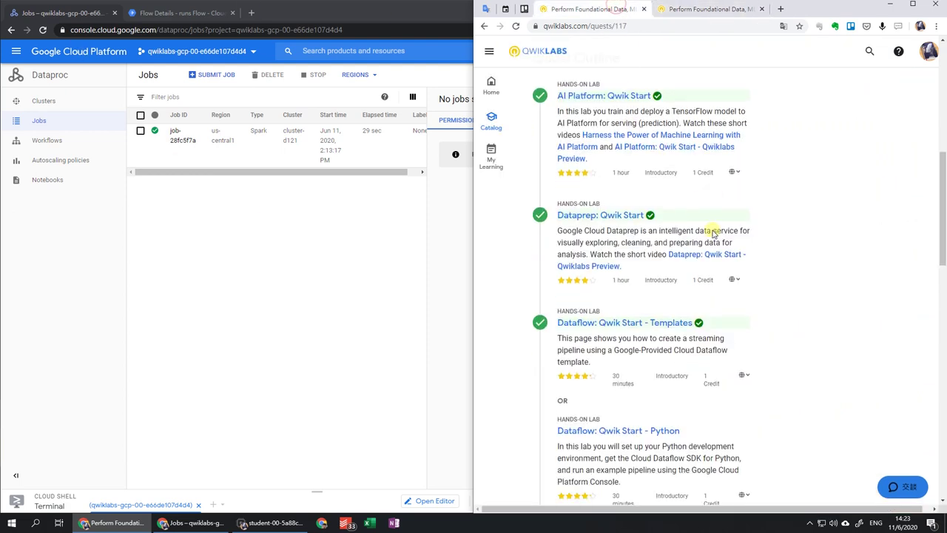
scroll(714, 233, down, 9)
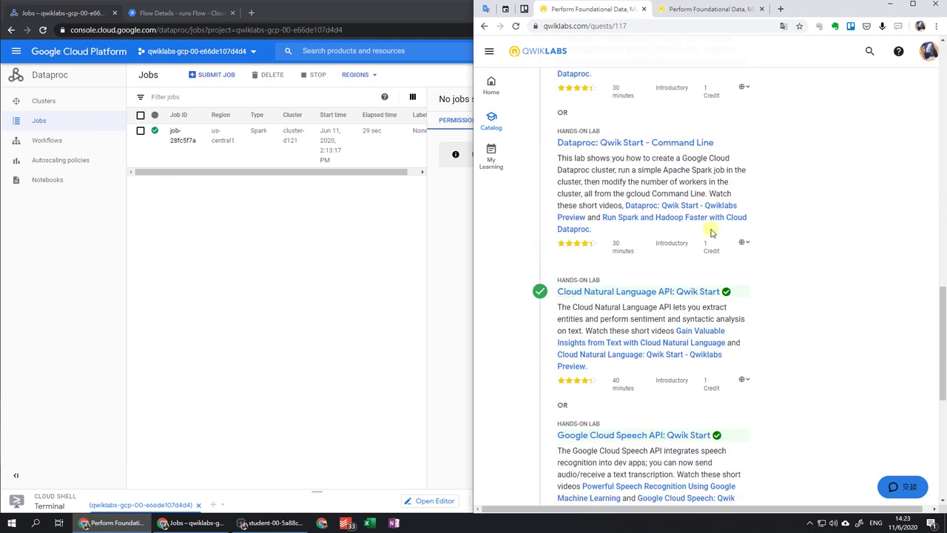
scroll(712, 232, down, 1)
drag(624, 317, 657, 15)
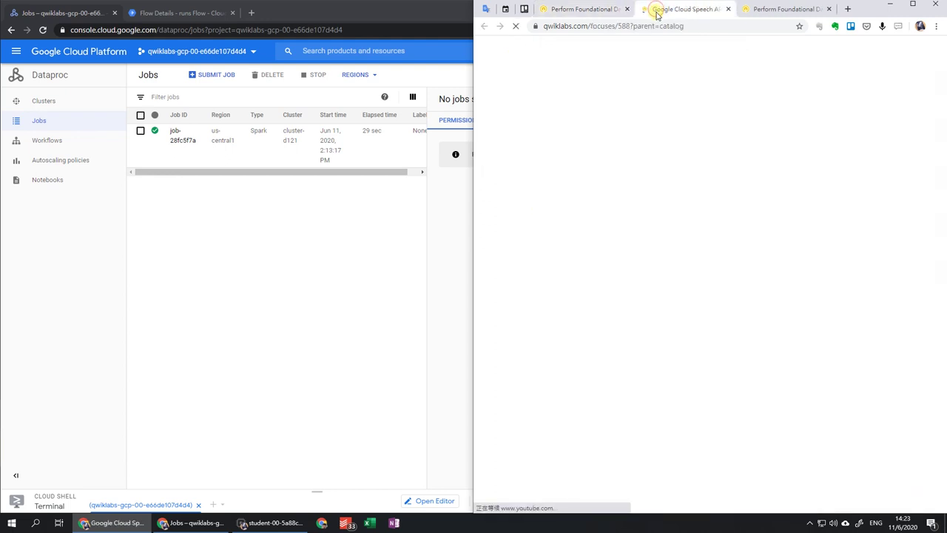
scroll(697, 162, down, 10)
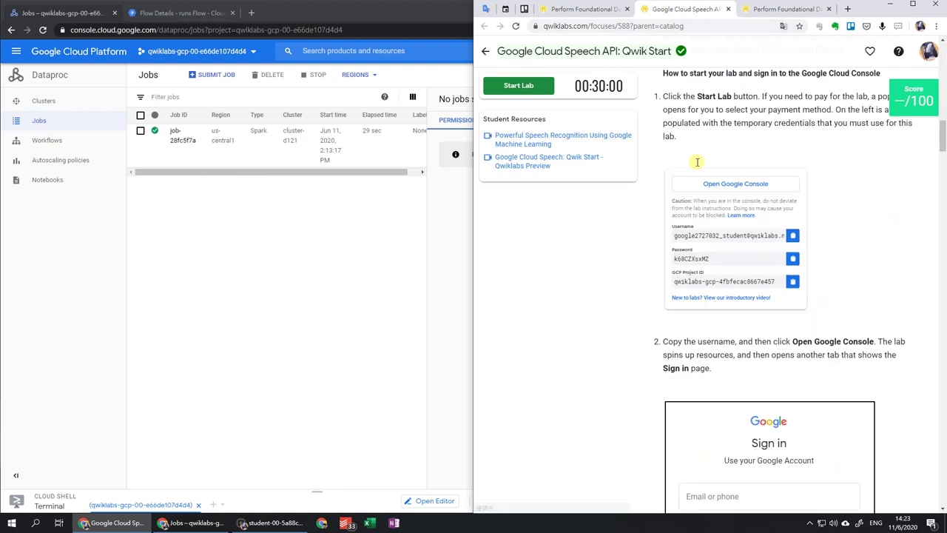
scroll(697, 162, down, 20)
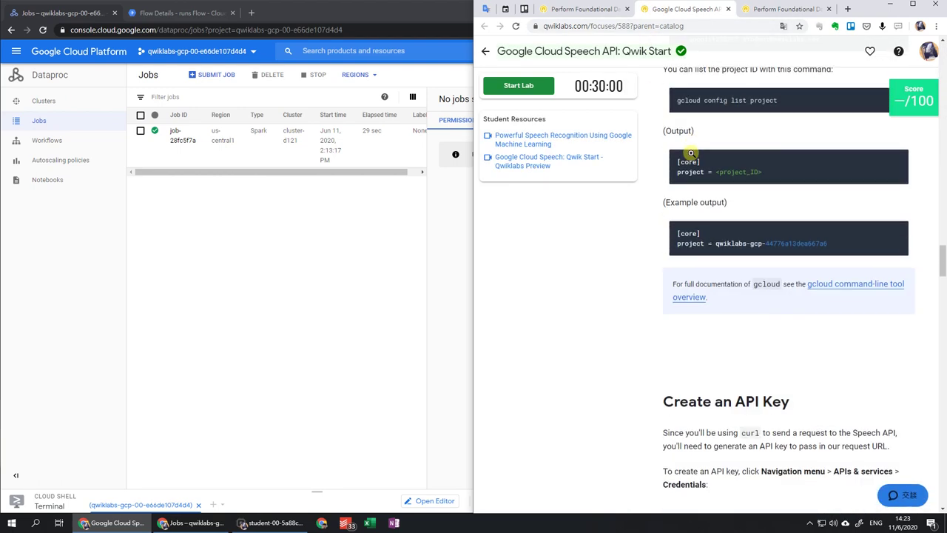
scroll(691, 153, down, 10)
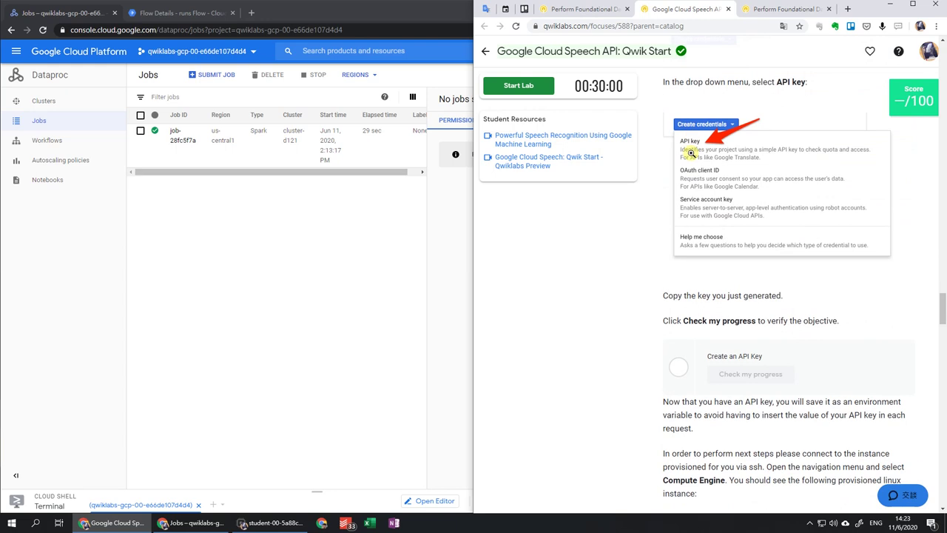
Create an API key on the project's APIs & Services Credentials page and copy the key
click(24, 60)
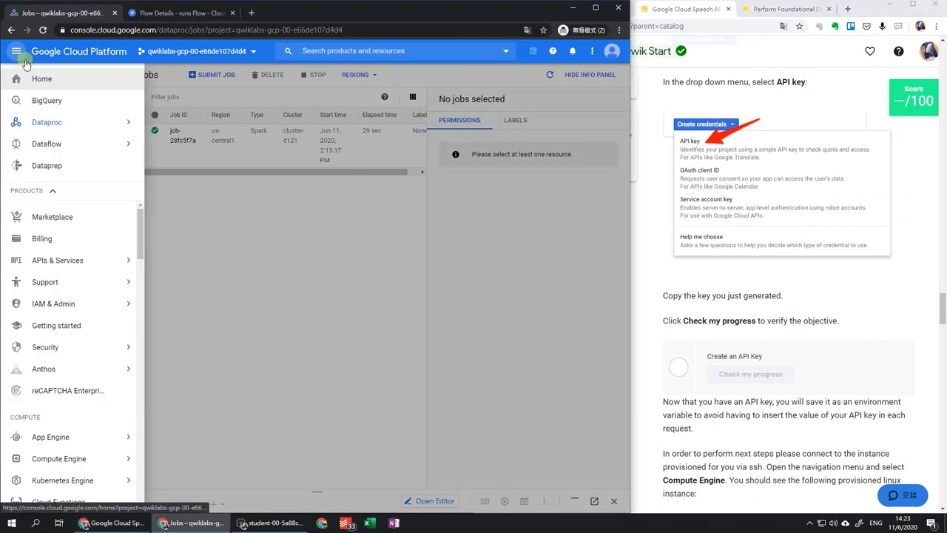
mouse_move(56, 126)
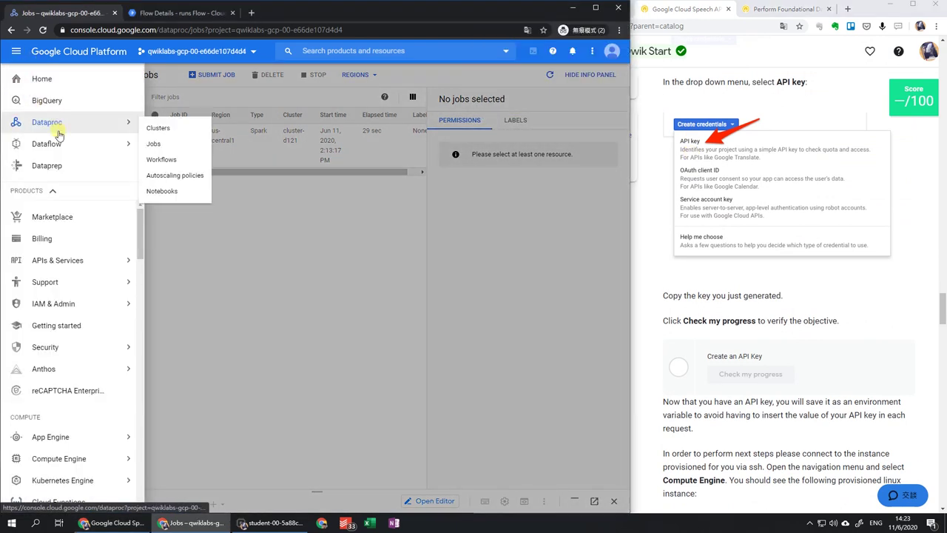
mouse_move(110, 263)
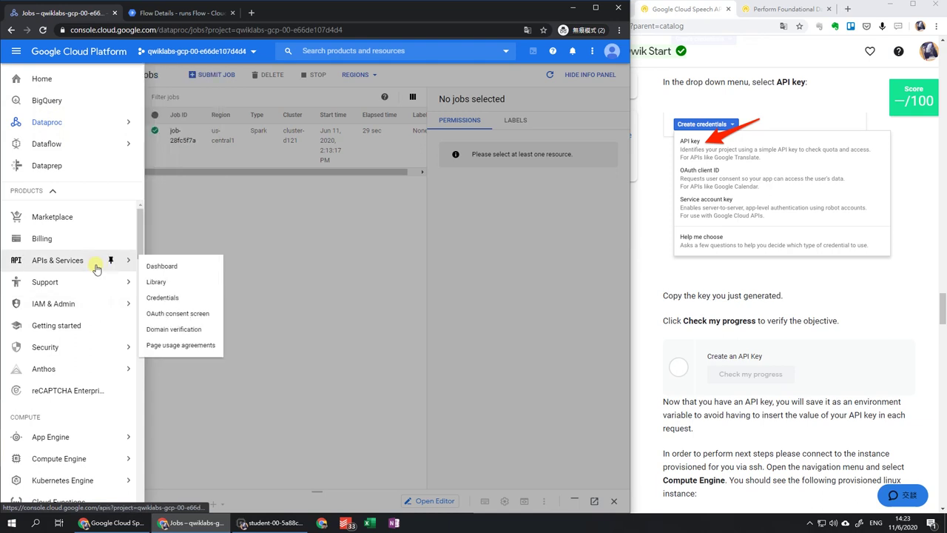
click(188, 295)
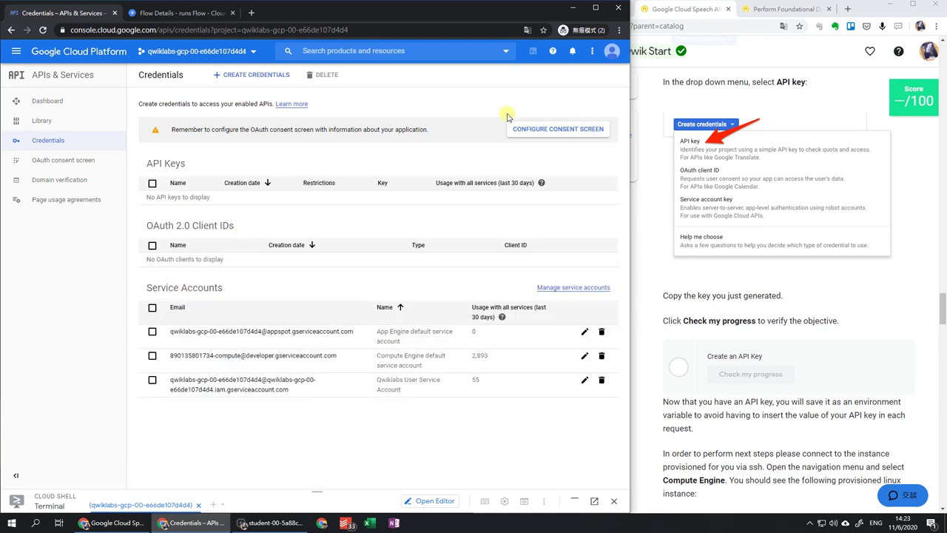
click(226, 75)
click(232, 98)
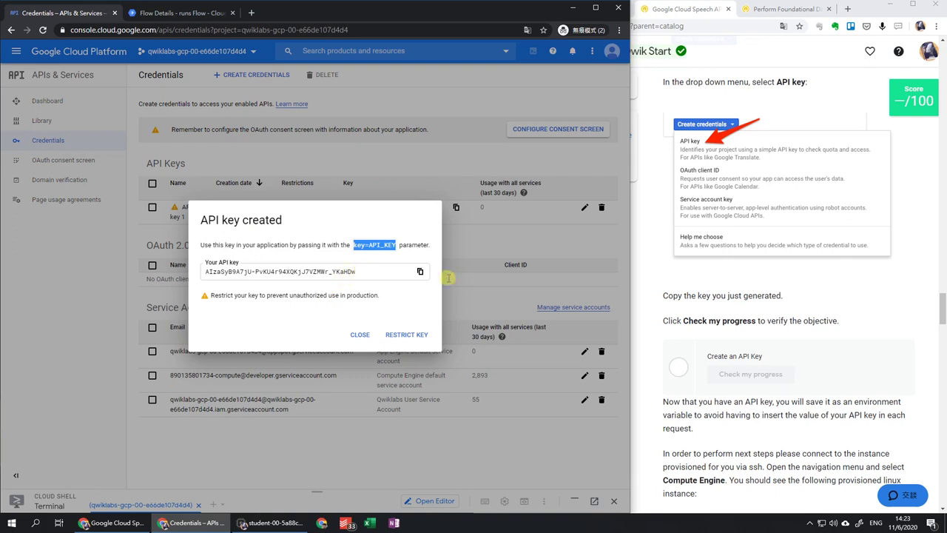
click(420, 272)
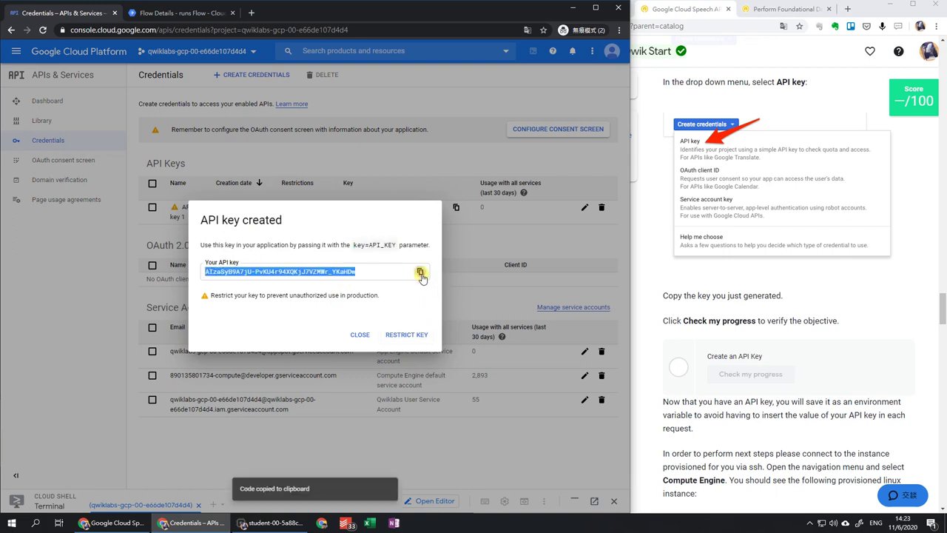
Save the new API key with application restrictions set to None and API restrictions set to Don't restrict key, and reopen the Cloud Shell terminal
click(407, 334)
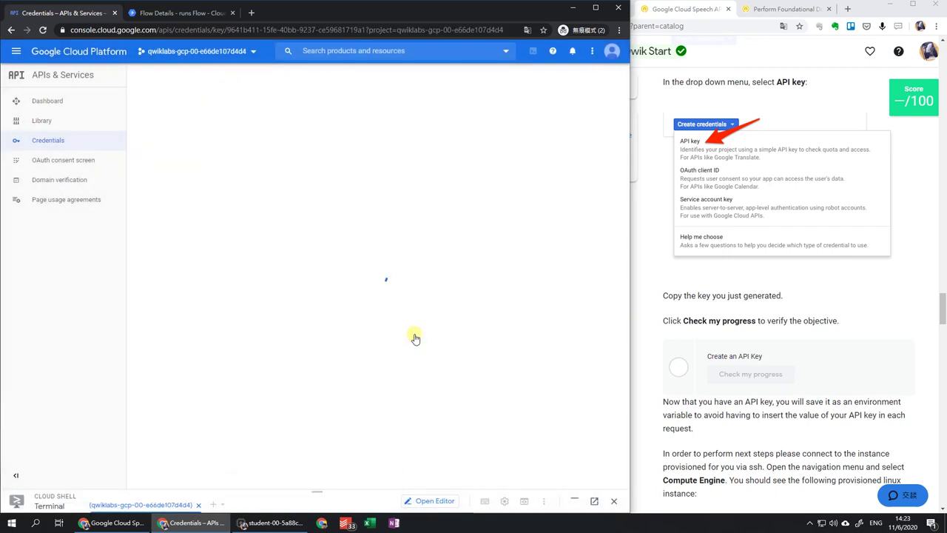
click(574, 501)
scroll(319, 272, down, 2)
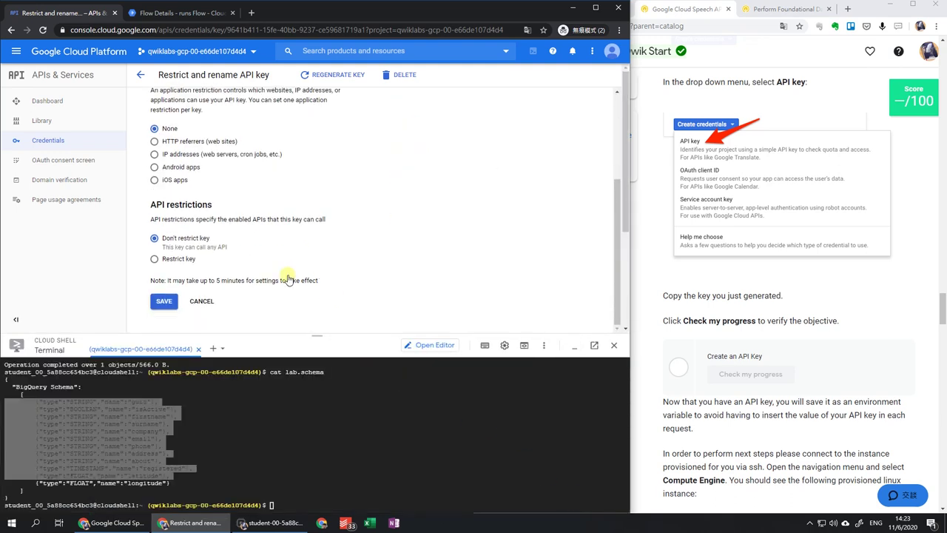
click(169, 302)
Export the copied API key as the API_KEY environment variable in Cloud Shell
scroll(846, 387, down, 7)
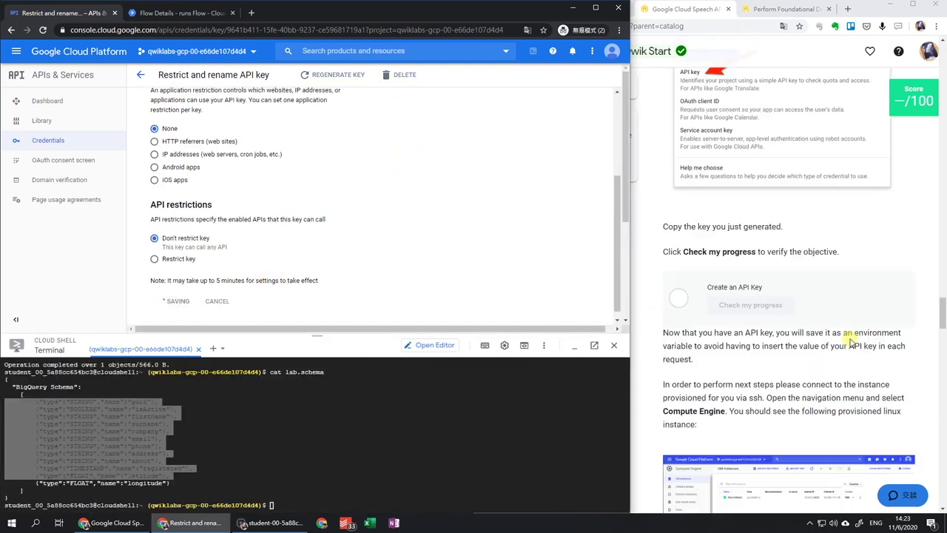
click(507, 366)
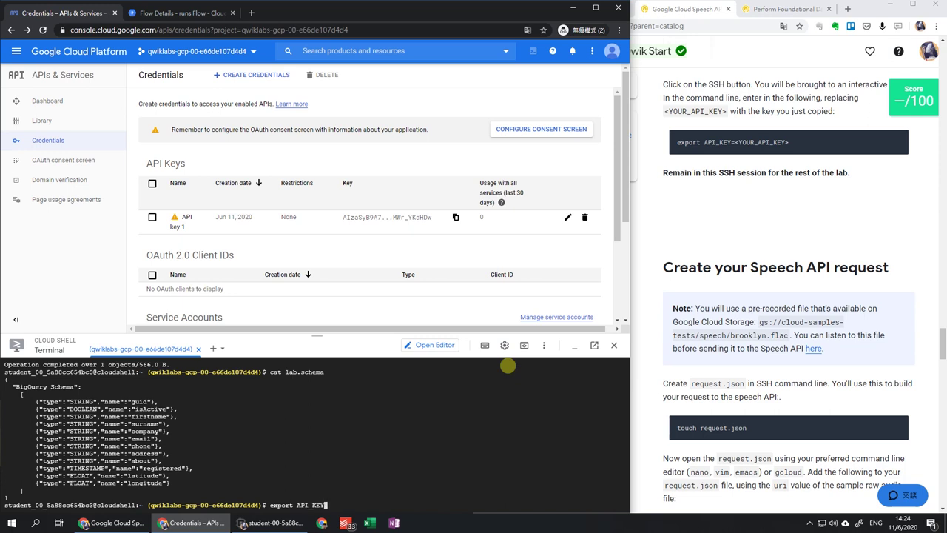
key(ctrl+v)
key(Return)
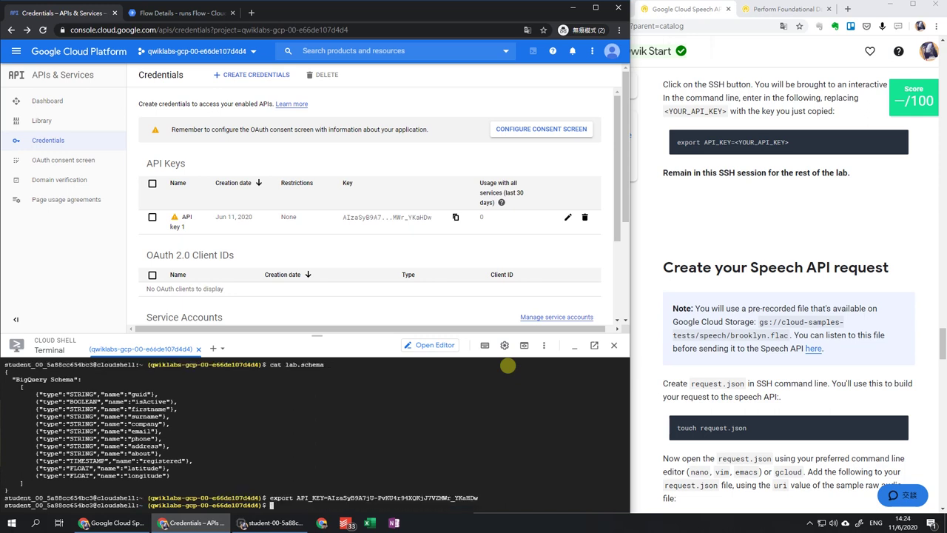
Create request.json in Cloud Shell with the touch command and open it in nano
scroll(791, 337, down, 3)
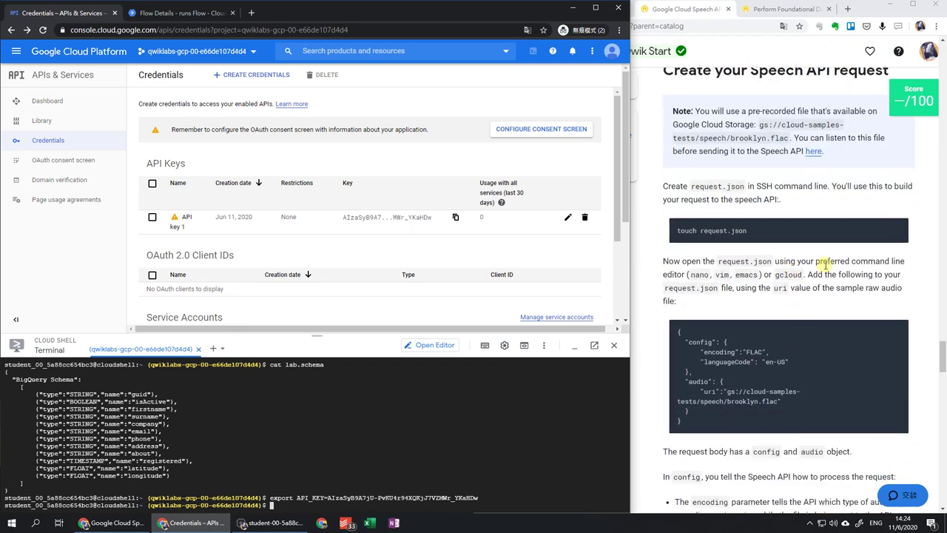
click(898, 229)
click(468, 394)
key(ctrl+v)
key(Return)
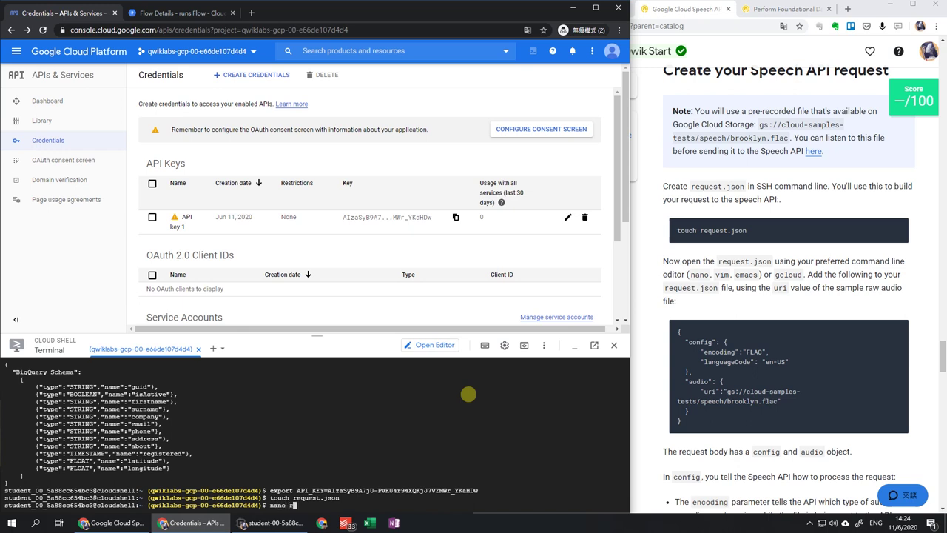
text(nano r)
key(Tab)
key(Return)
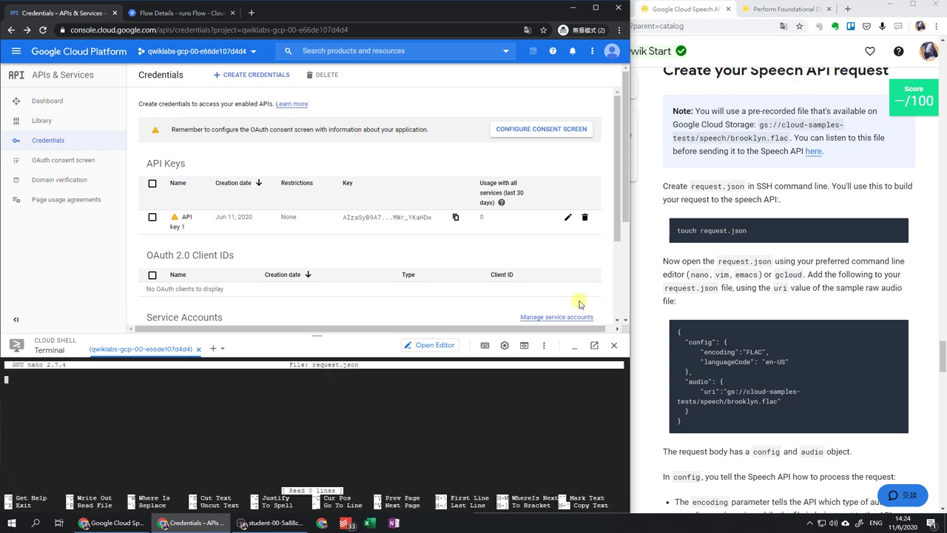
Copy the sample Speech API request body with FLAC encoding and en-US language from the lab into request.json
click(899, 329)
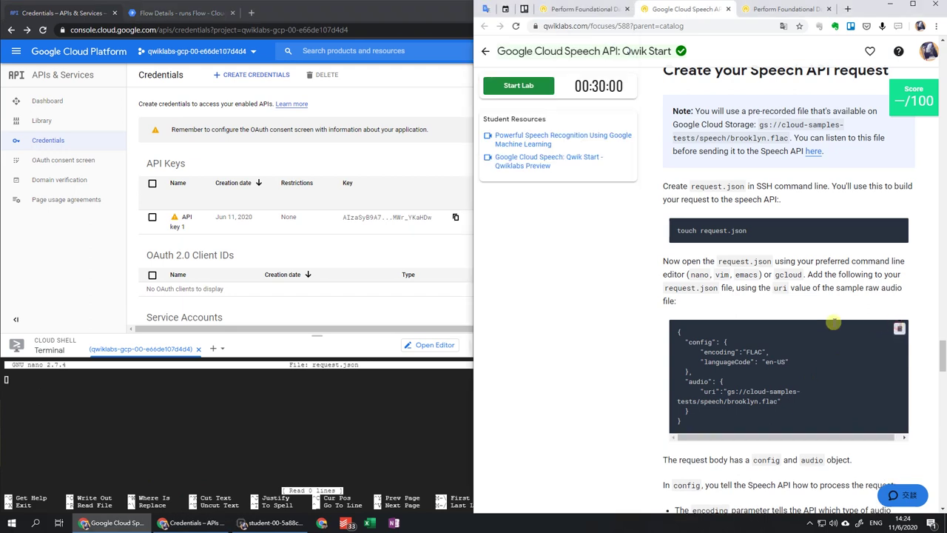
click(311, 363)
key(ctrl+v)
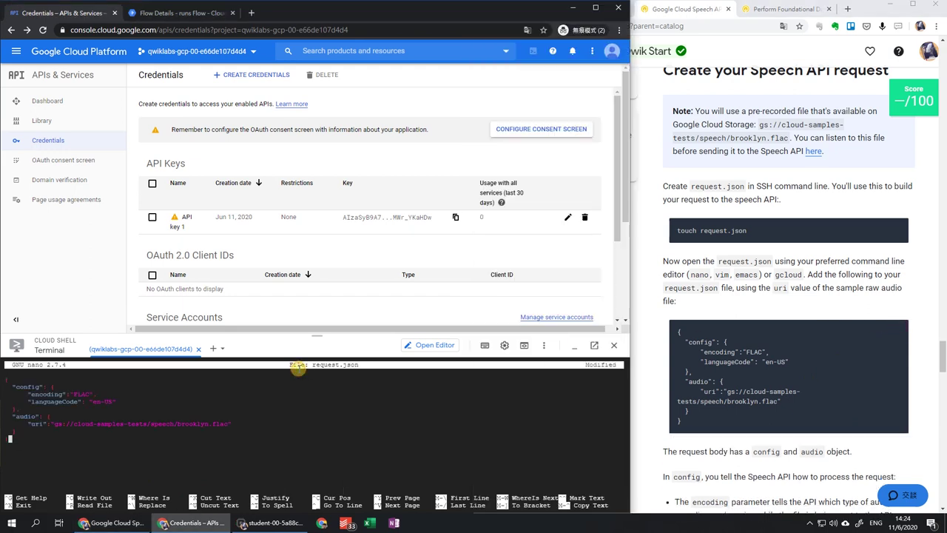
Set the audio uri in request.json to gs://cloud-training/gsp323/task4.flac, save the file and print its contents
click(795, 6)
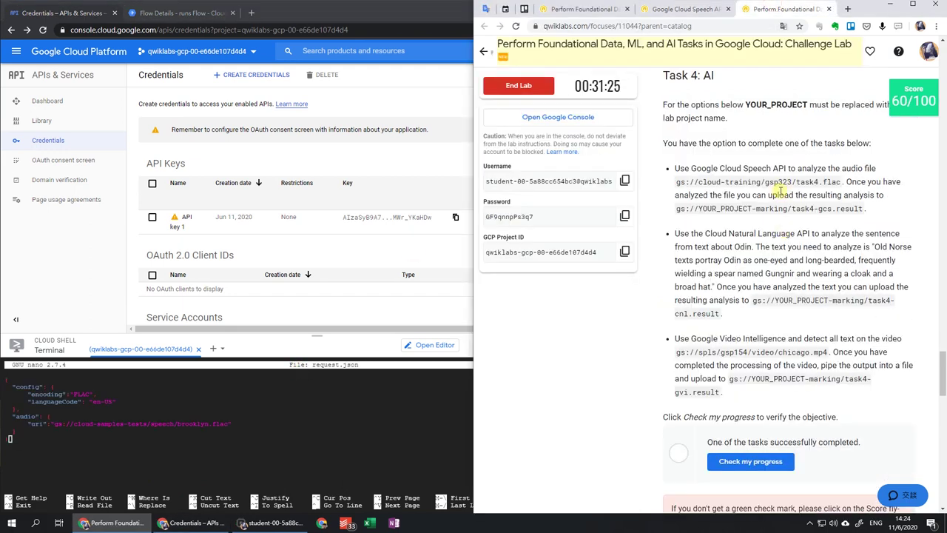
drag(681, 180, 838, 183)
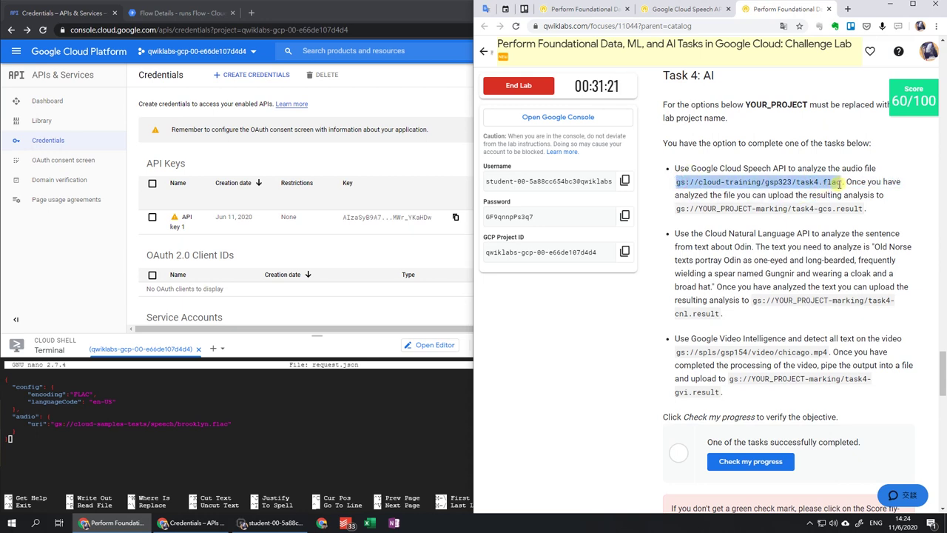
click(346, 401)
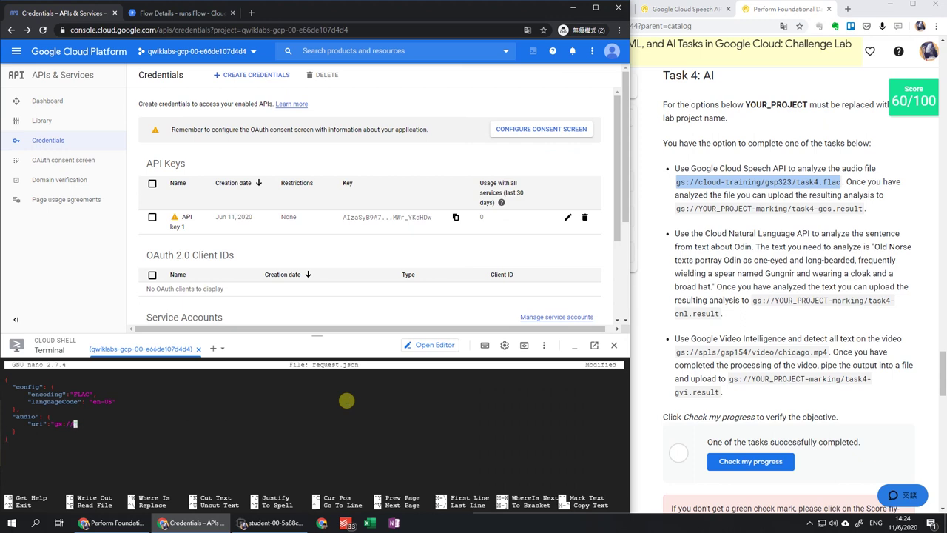
key(ctrl+v)
key(ctrl+x)
key(y)
key(Return)
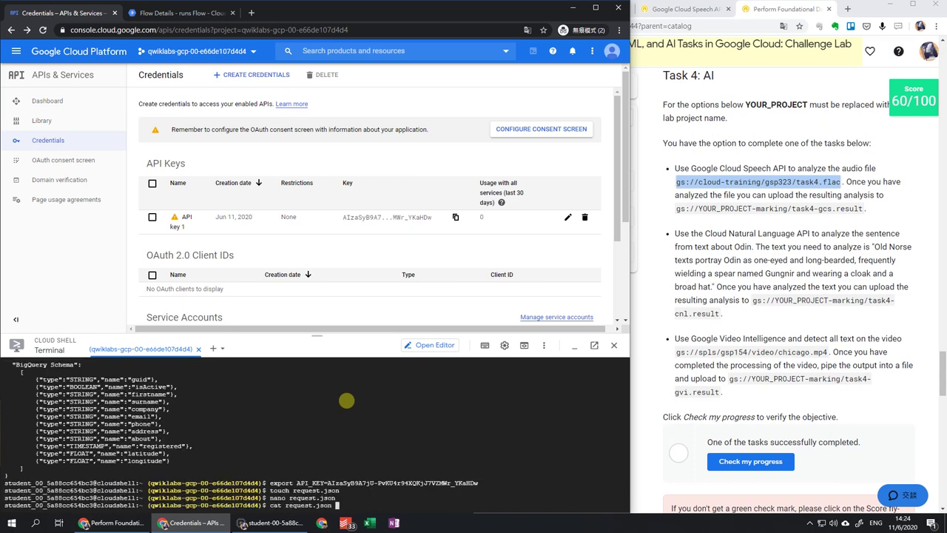
key(Return)
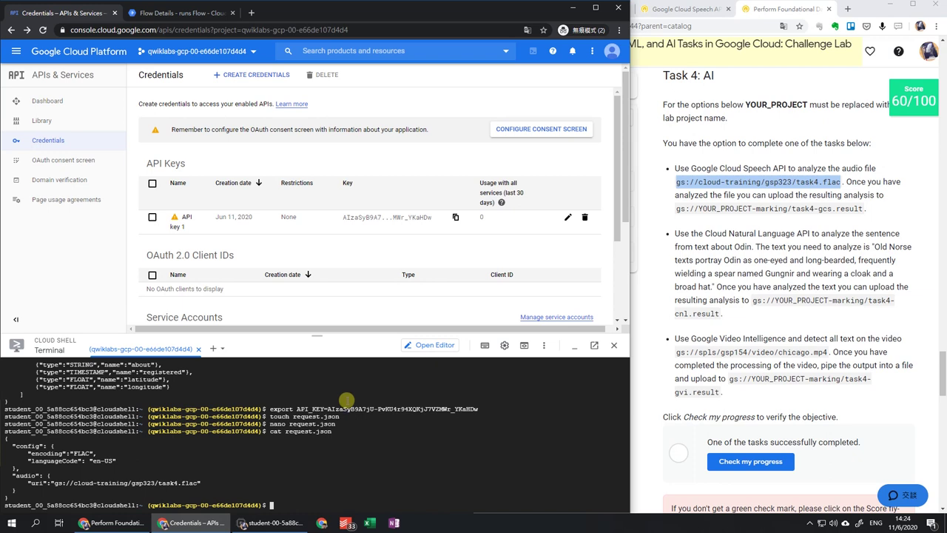
Send request.json to the Speech API's speech:recognize endpoint using the lab's curl command
click(723, 247)
scroll(871, 323, down, 10)
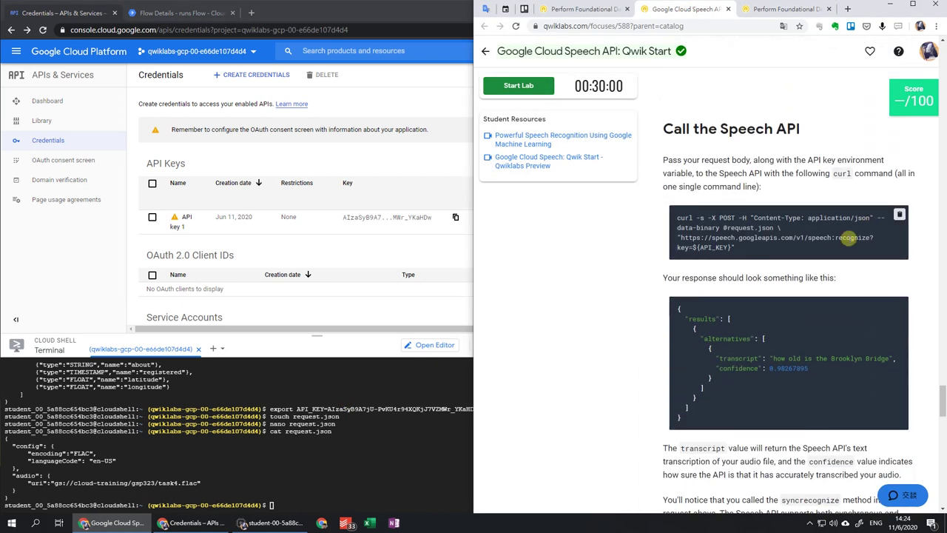
click(899, 214)
click(411, 442)
key(ctrl+v)
key(Return)
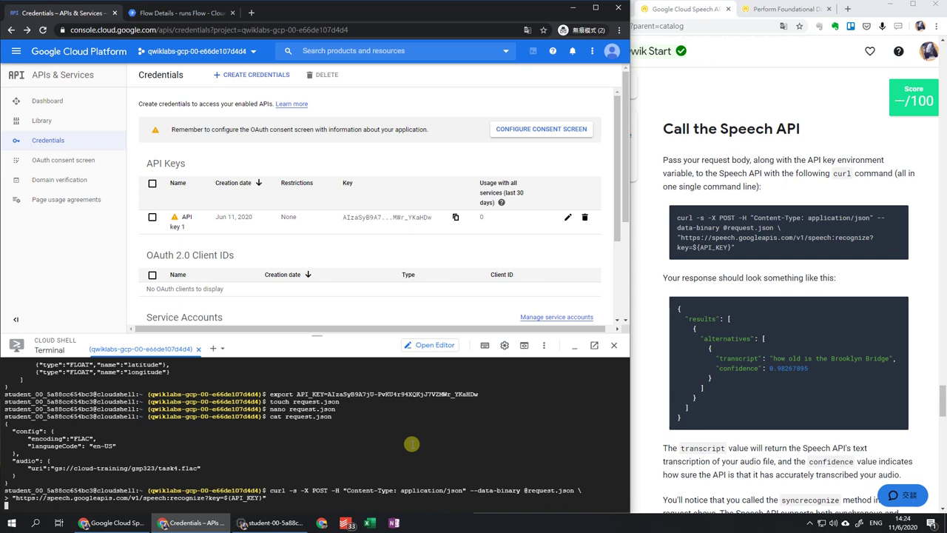
Run the lab's curl command that saves the Speech API response to result.json and print that file
scroll(749, 368, down, 4)
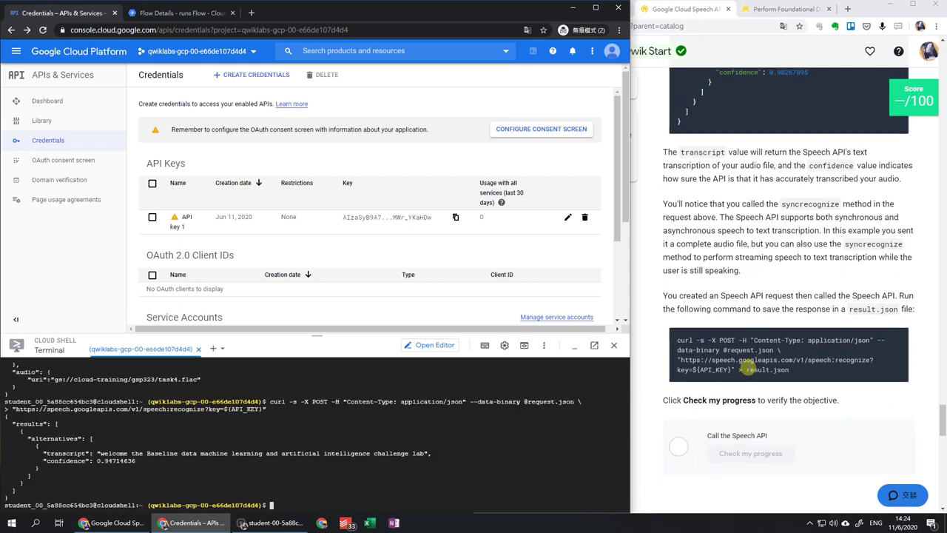
click(897, 336)
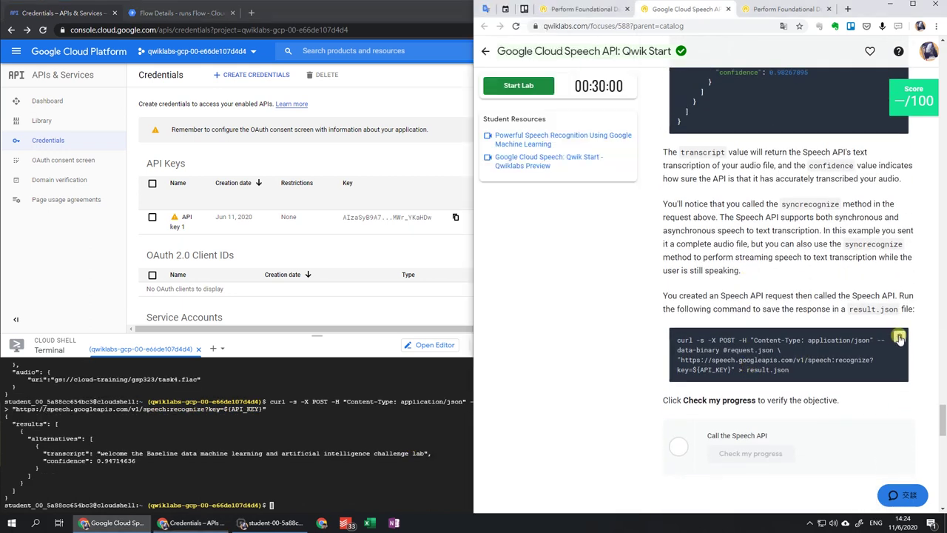
click(419, 489)
key(ctrl+v)
key(Return)
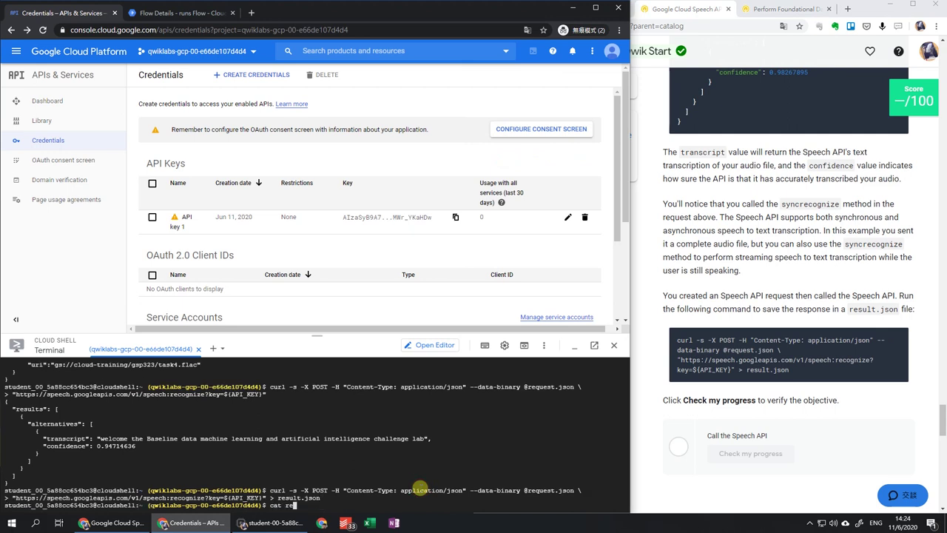
text(cat result.json)
key(Return)
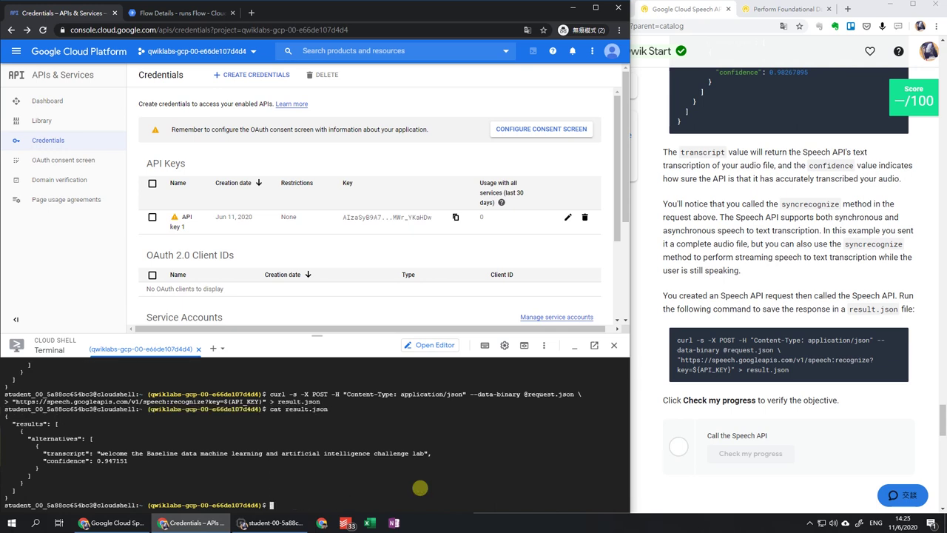
Start a Cloud Shell command gsutil cp result.json gs:// followed by the GCP Project ID copied from the challenge lab
click(762, 16)
click(407, 477)
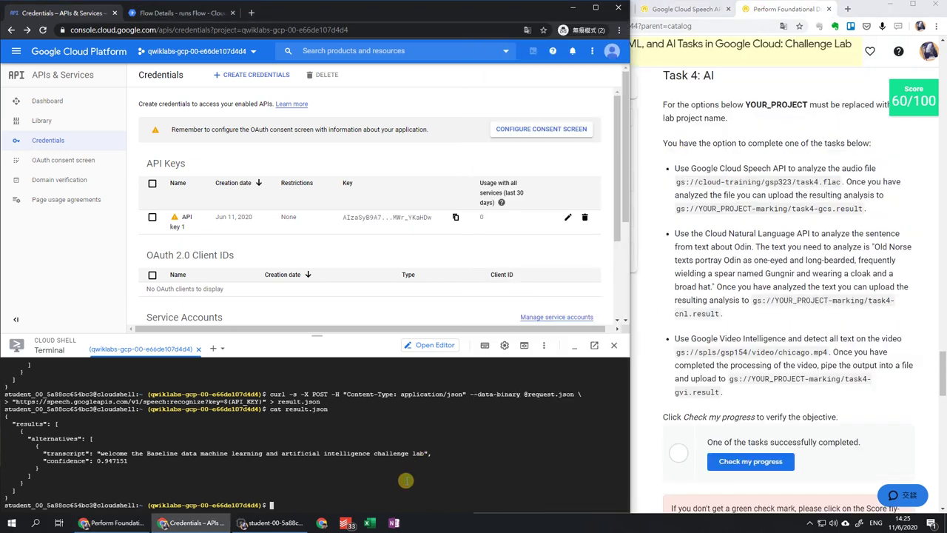
text(gsutil cp result.json gs://)
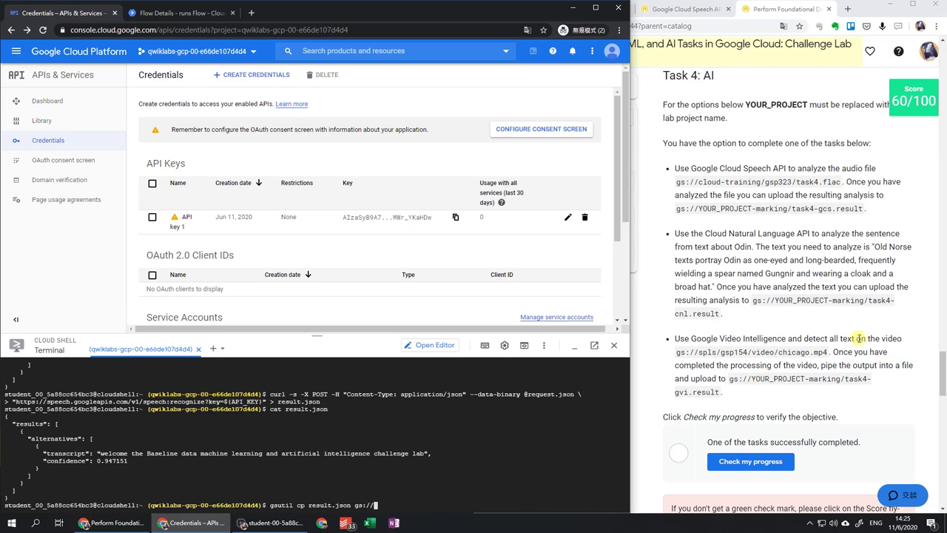
click(859, 336)
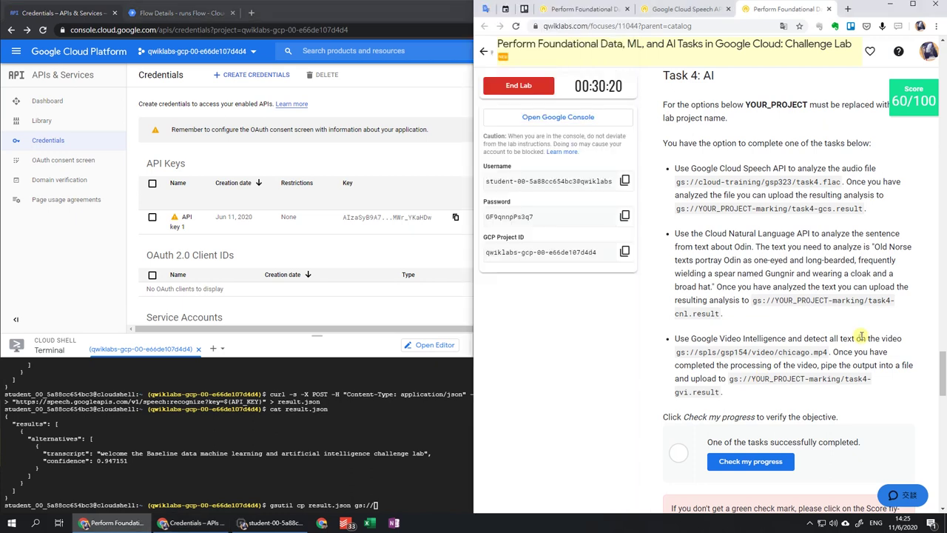
click(624, 252)
click(407, 503)
key(ctrl+v)
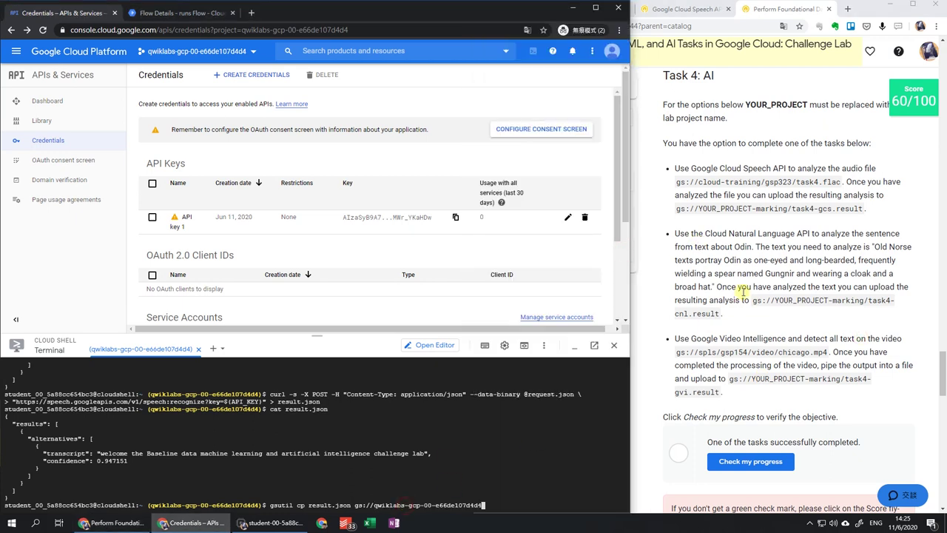
Complete the destination with -marking/task4-gcs.result copied from the Task 4 instructions and run the upload command
click(814, 251)
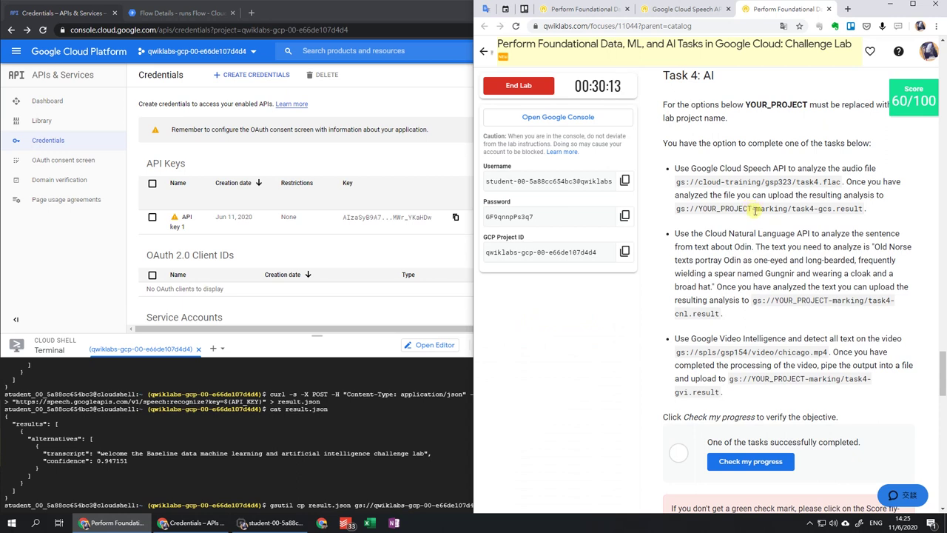
drag(755, 210, 862, 210)
click(788, 214)
drag(753, 210, 859, 209)
key(ctrl+c)
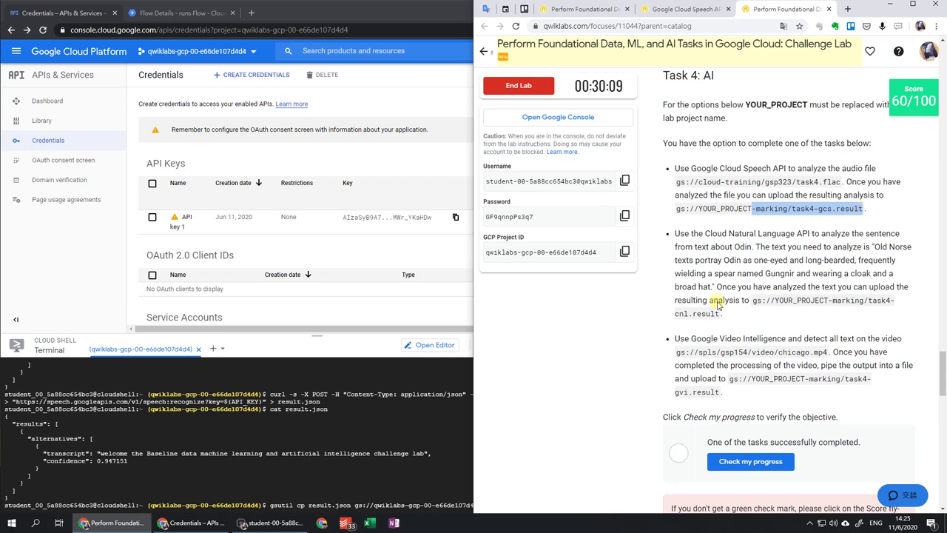
click(403, 488)
key(ctrl+v)
key(Return)
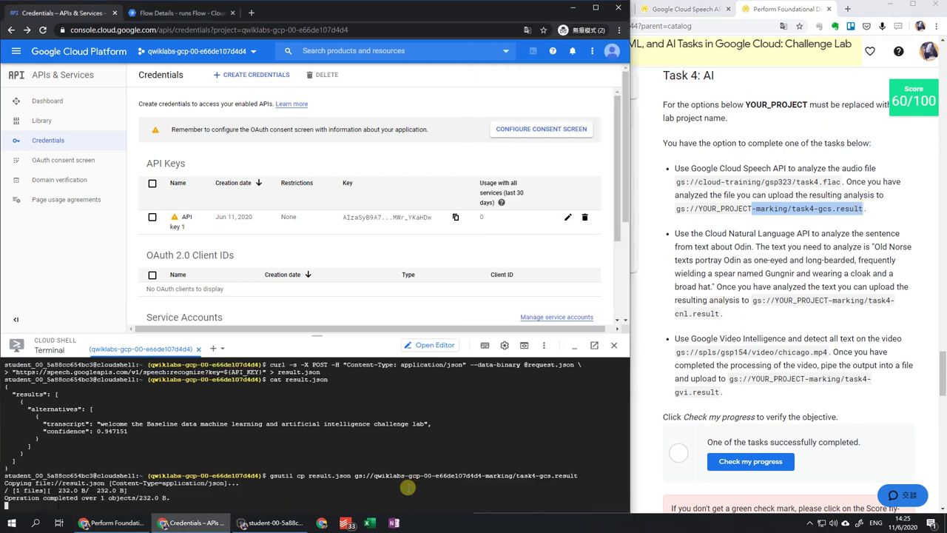
Open the qwiklabs-gcp-00-e66de107d4d4-marking bucket in the Cloud Storage browser to examine its objects
click(18, 53)
mouse_move(93, 284)
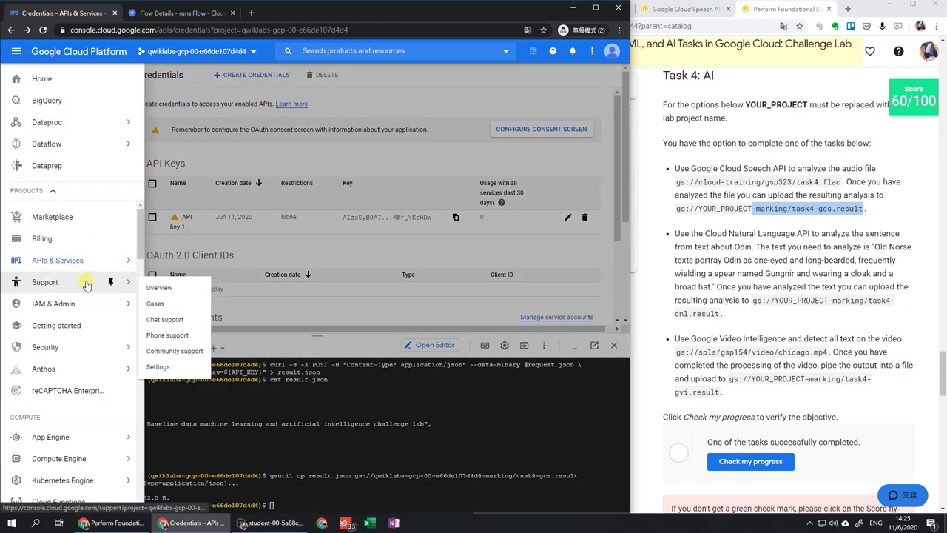
scroll(82, 287, down, 2)
scroll(83, 287, down, 1)
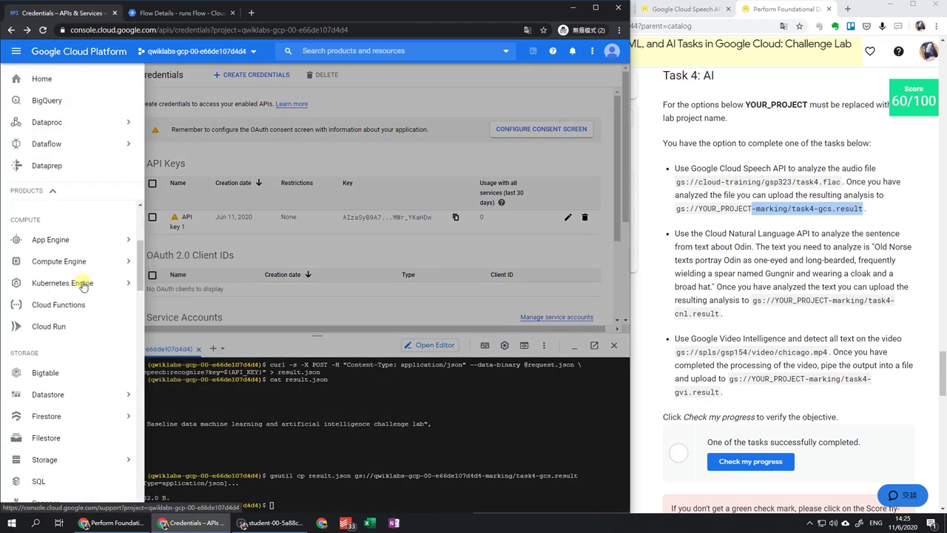
click(64, 417)
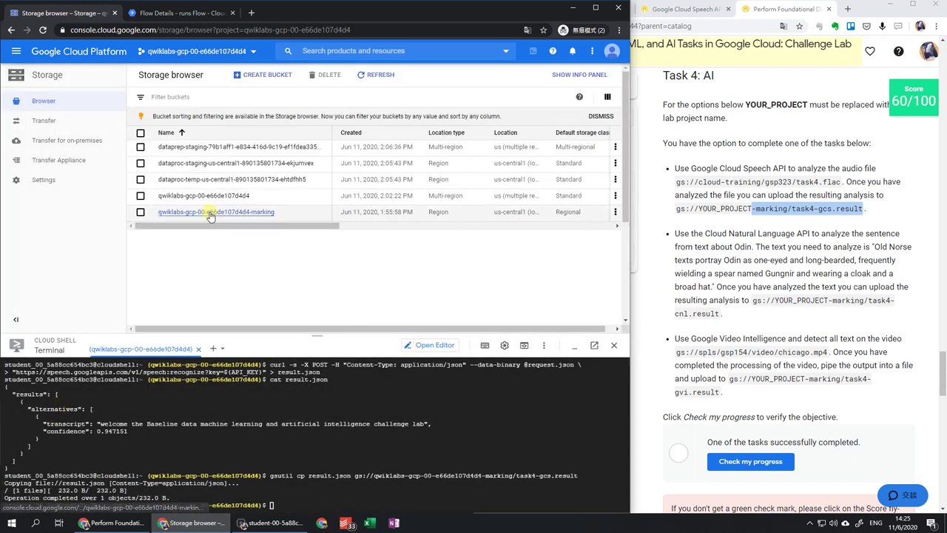
click(210, 213)
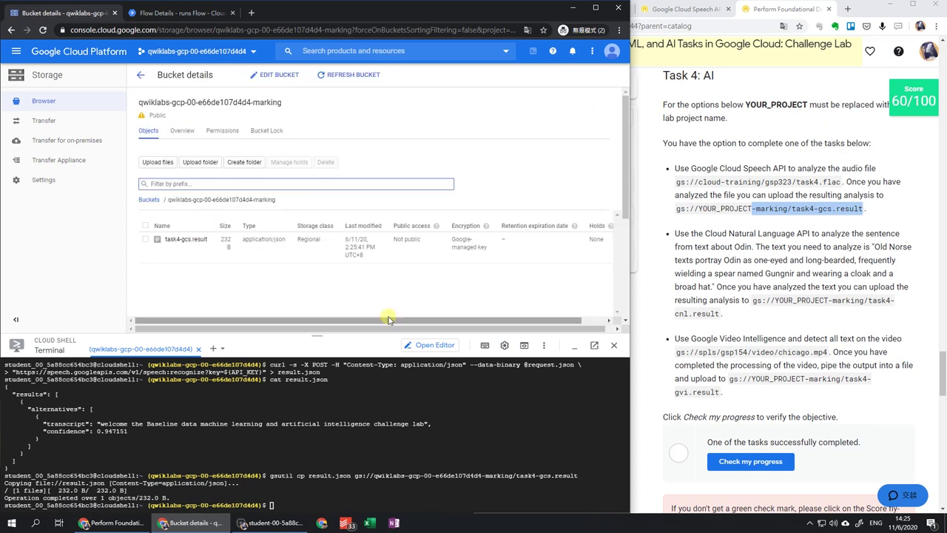
Check the challenge lab's progress for the Task 4 objective
click(770, 475)
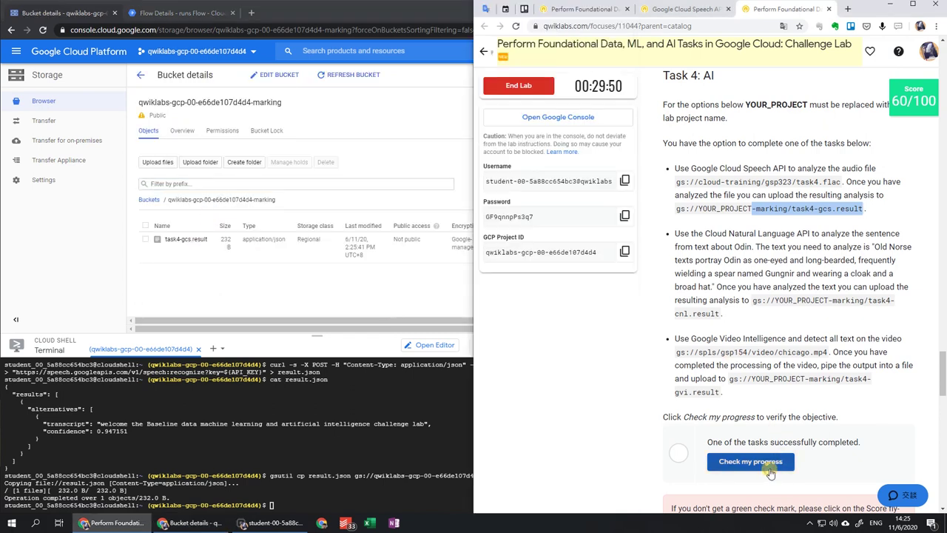